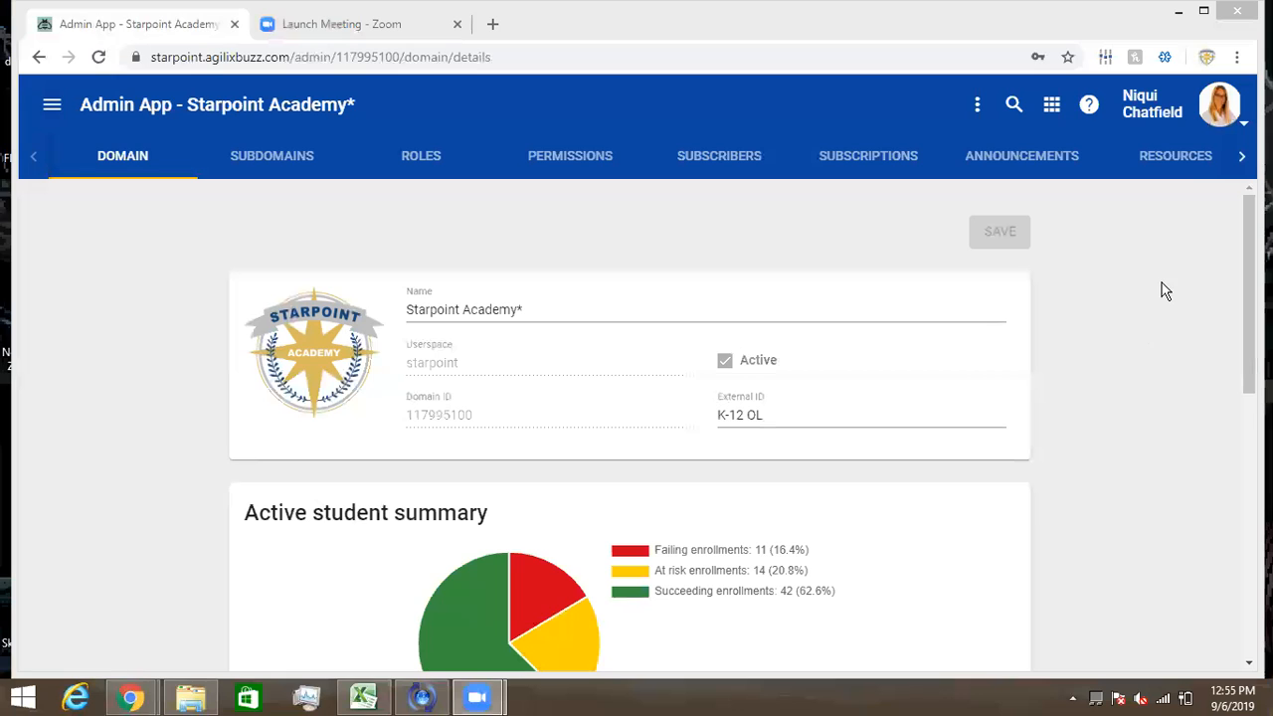
# - Open the account dropdown from the profile avatar on the Starpoint Academy domain page
pyautogui.click(1243, 121)
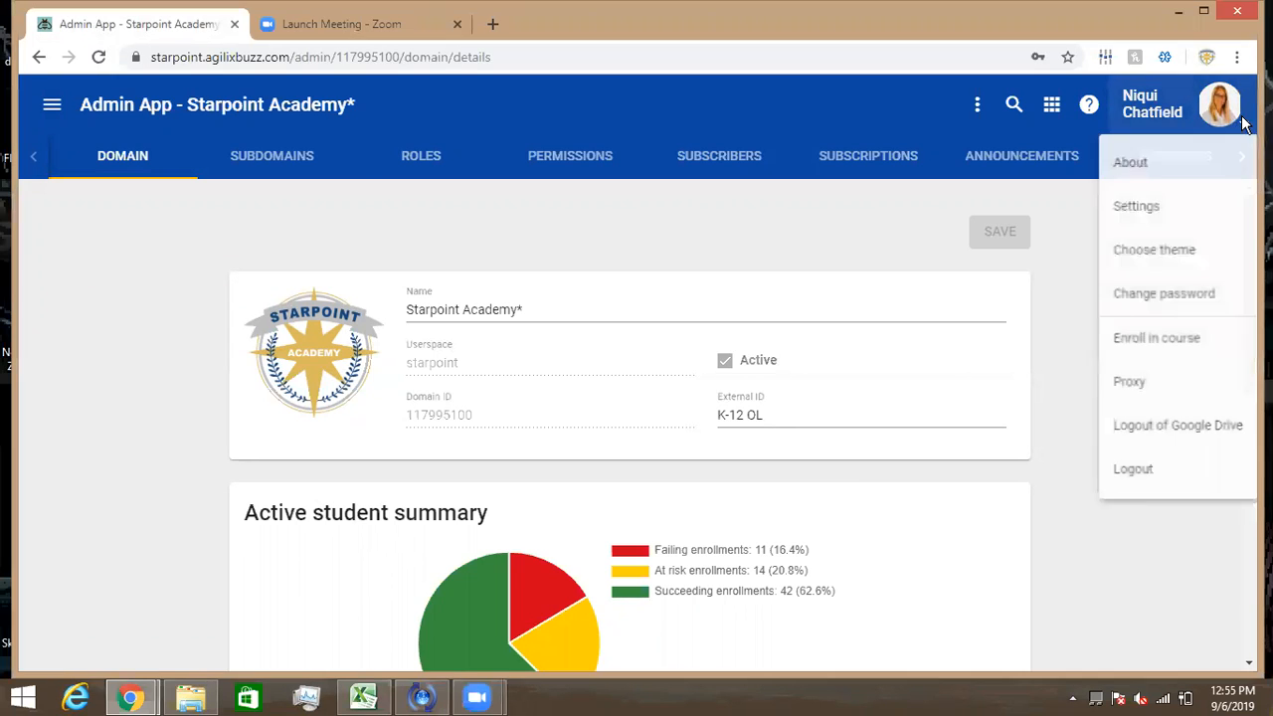
# - Proxy as the teacher by entering their username, then open the Algebra 2 A - 202 course for editing
pyautogui.click(1162, 392)
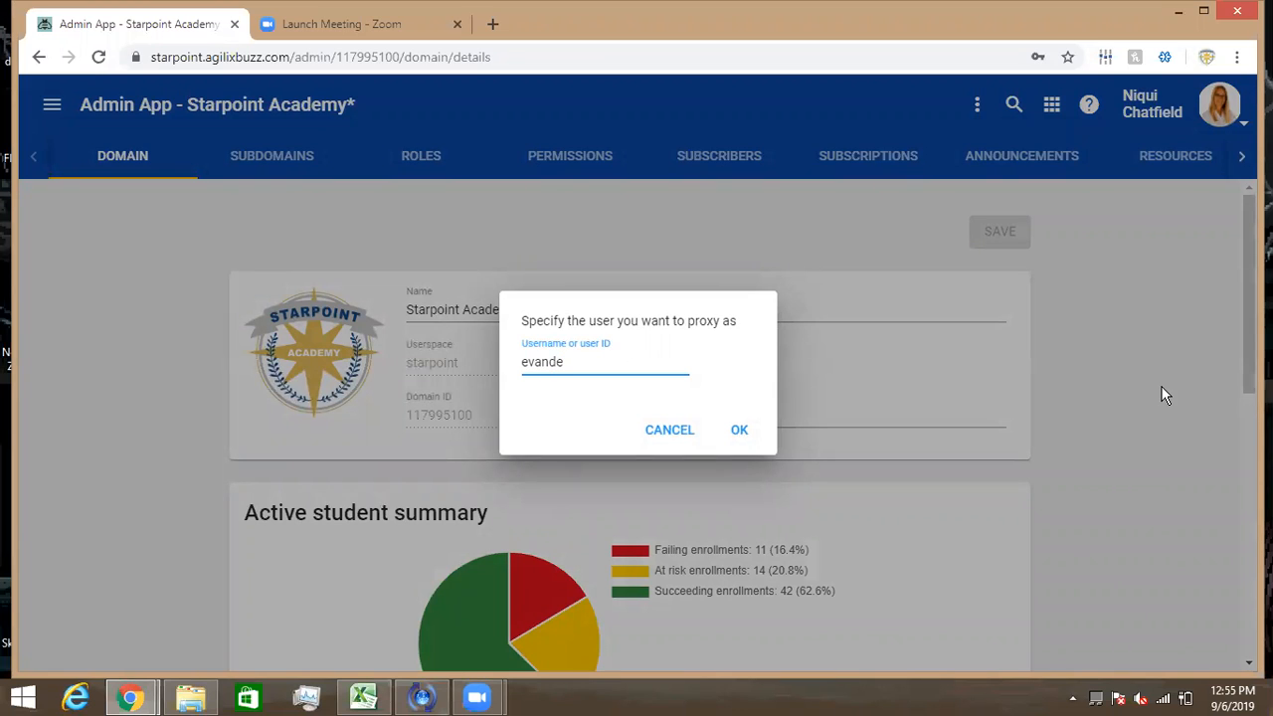
pyautogui.click(739, 429)
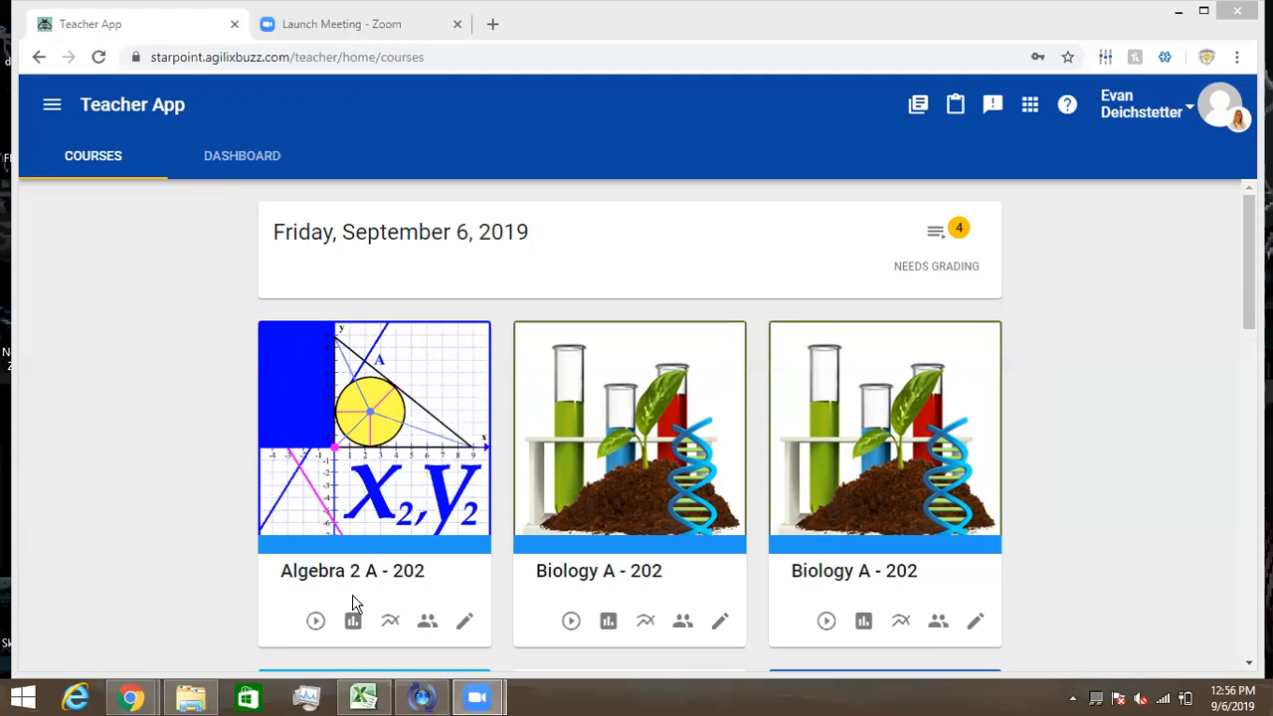
pyautogui.click(466, 622)
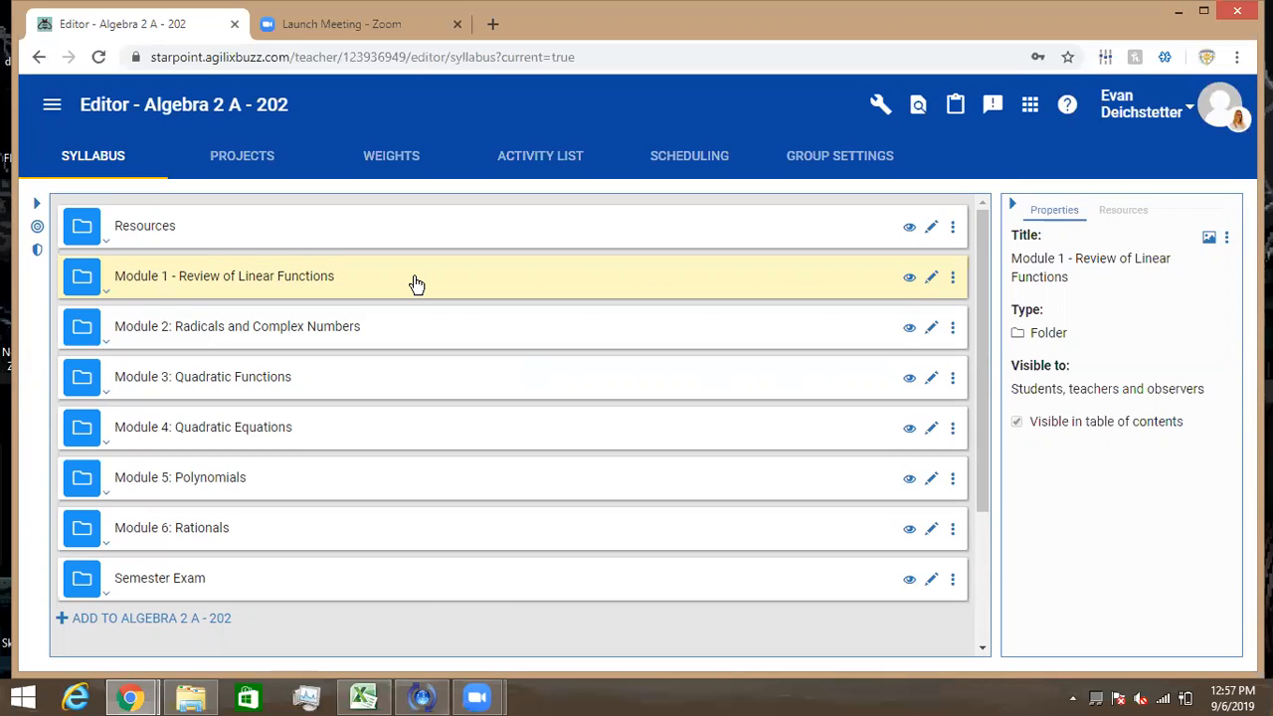
# - Expand Module 1 and select the Module 1, Lesson 1 Quiz to see its Assessment properties
pyautogui.click(108, 295)
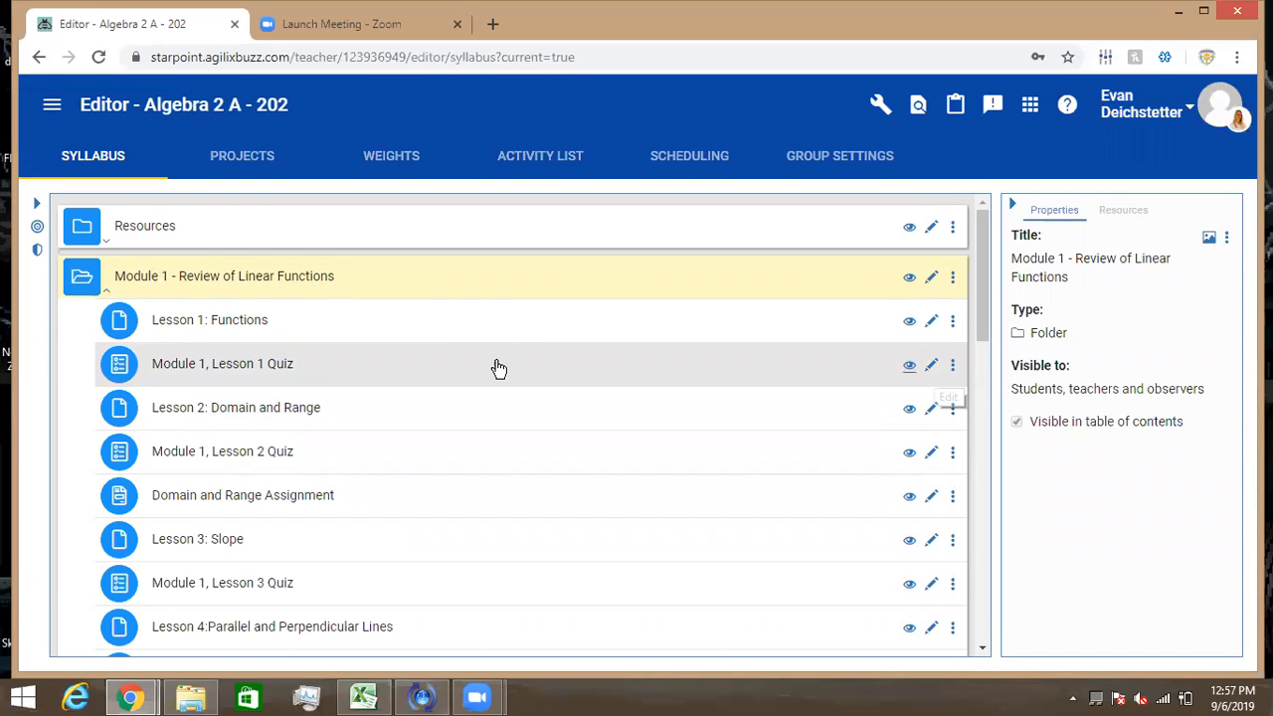
pyautogui.click(311, 368)
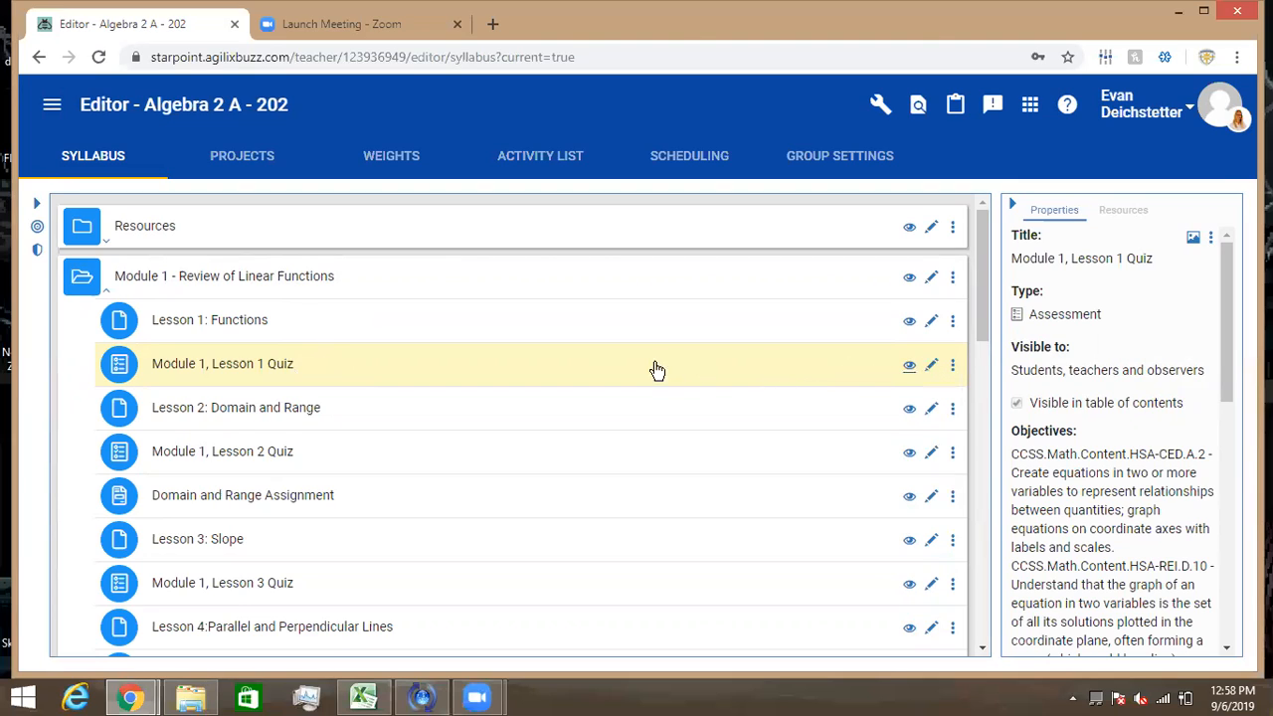
# - Open the Module 1, Lesson 1 Quiz editor and scroll through its Activity tab instructions
pyautogui.click(932, 366)
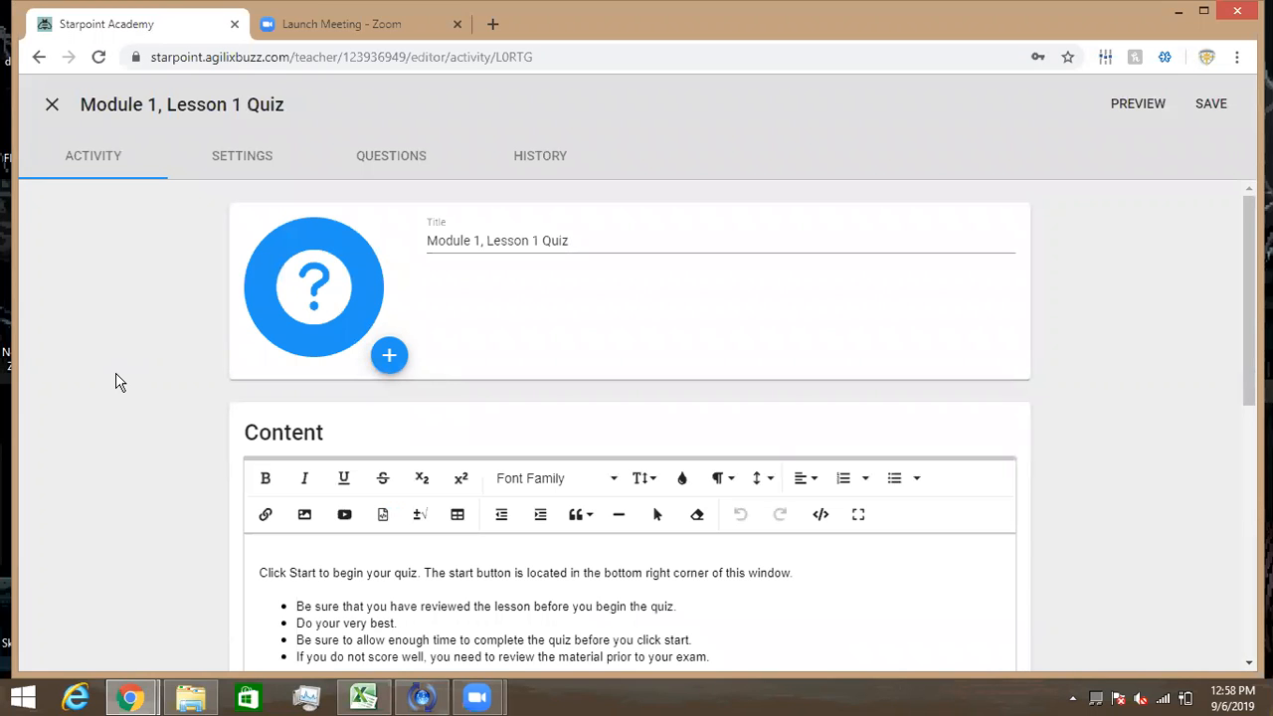
pyautogui.scroll(-1, 117, 382)
pyautogui.scroll(-1, 116, 381)
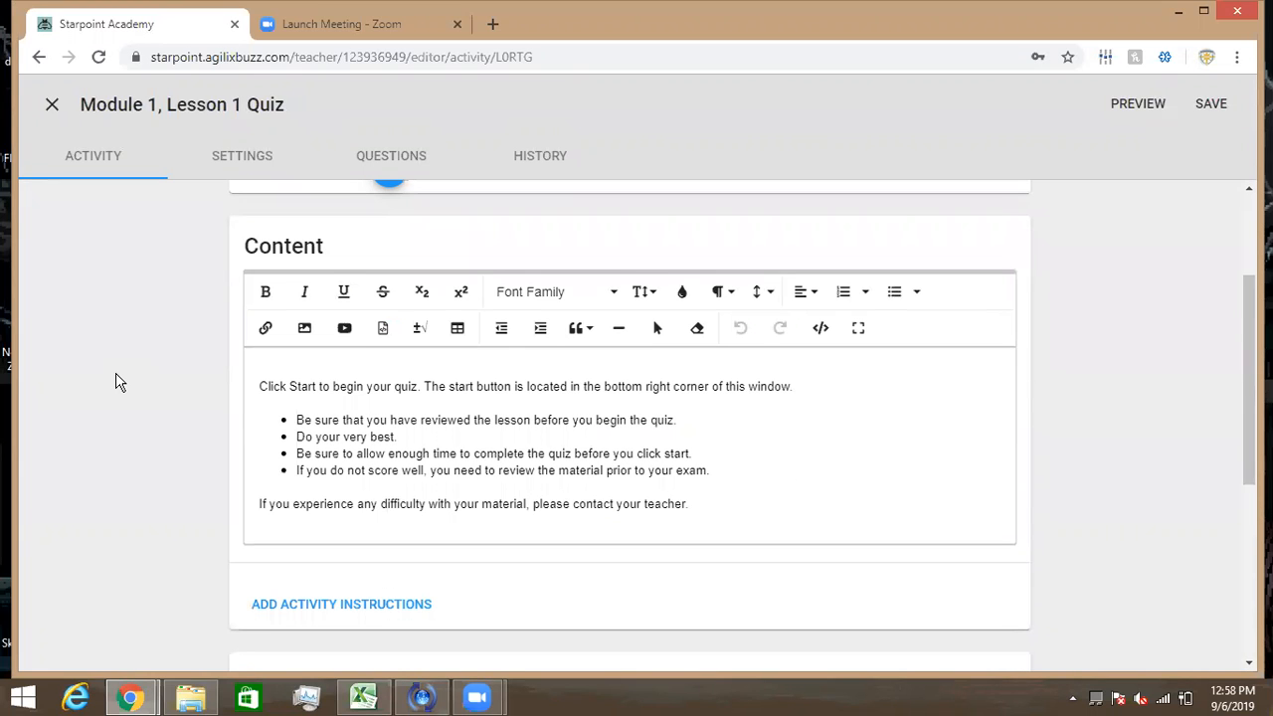
pyautogui.scroll(-2, 117, 382)
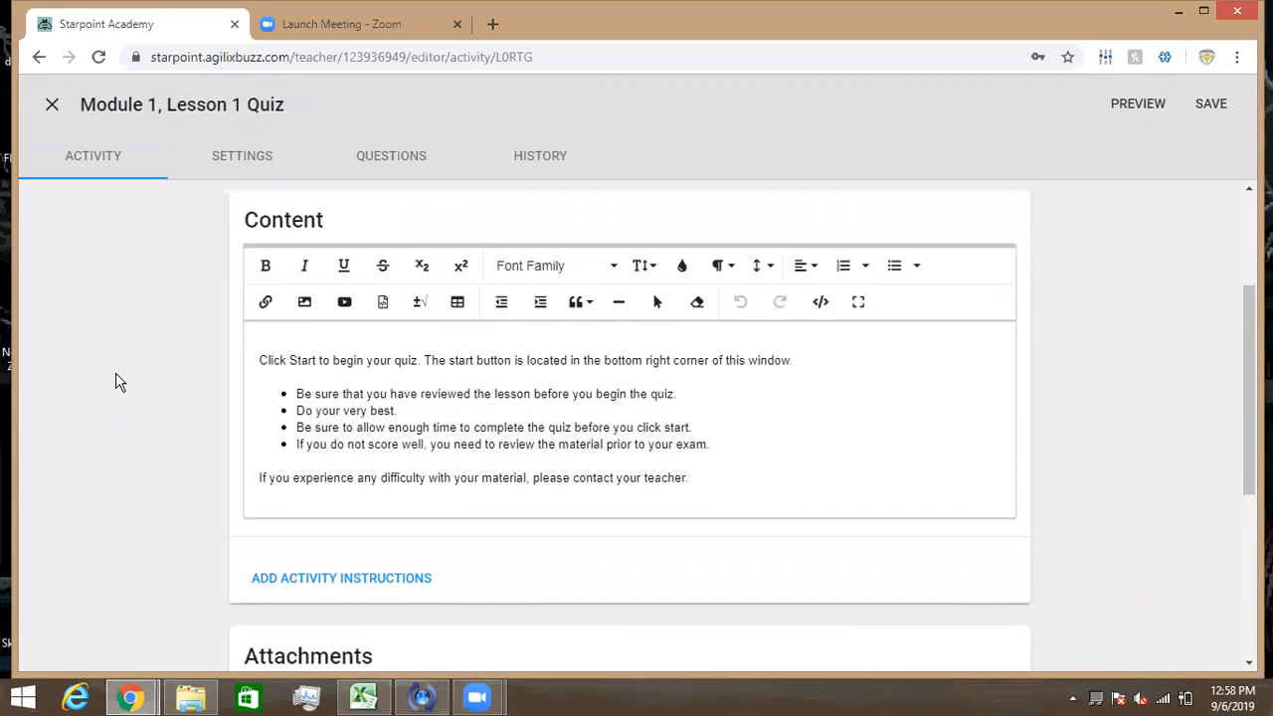
pyautogui.scroll(2, 116, 382)
pyautogui.scroll(2, 116, 382)
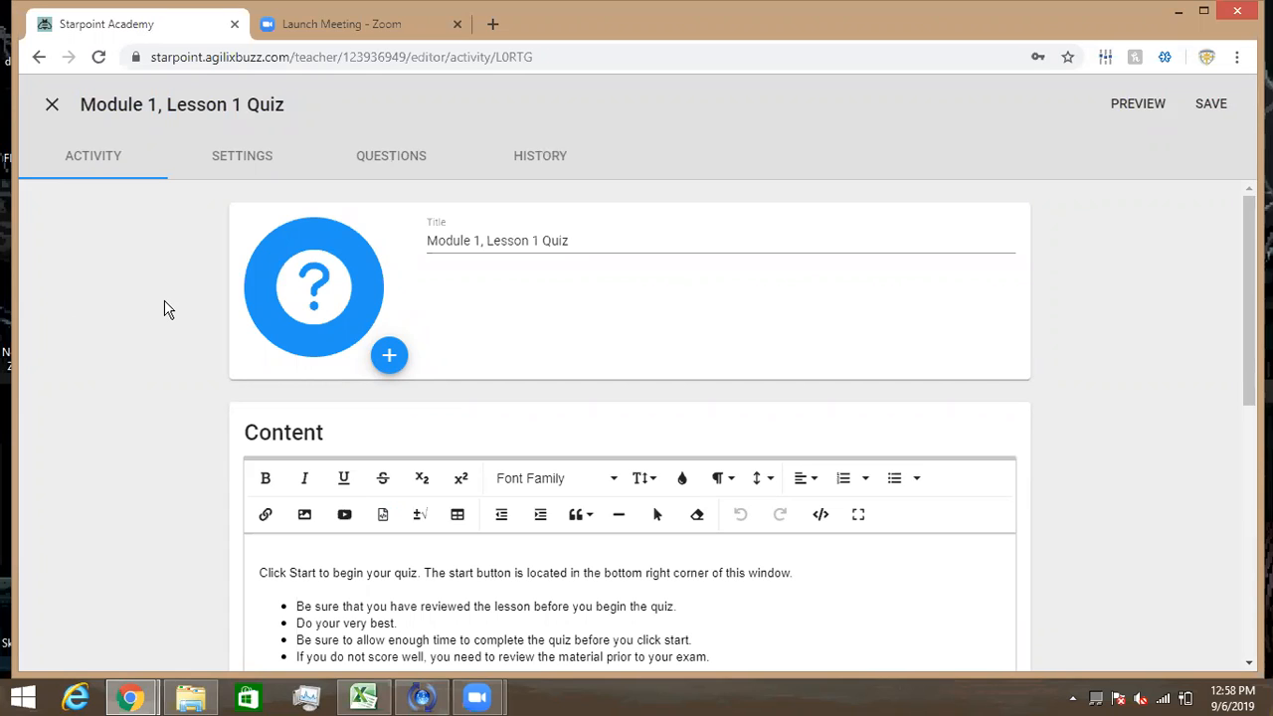
pyautogui.scroll(-2, 167, 310)
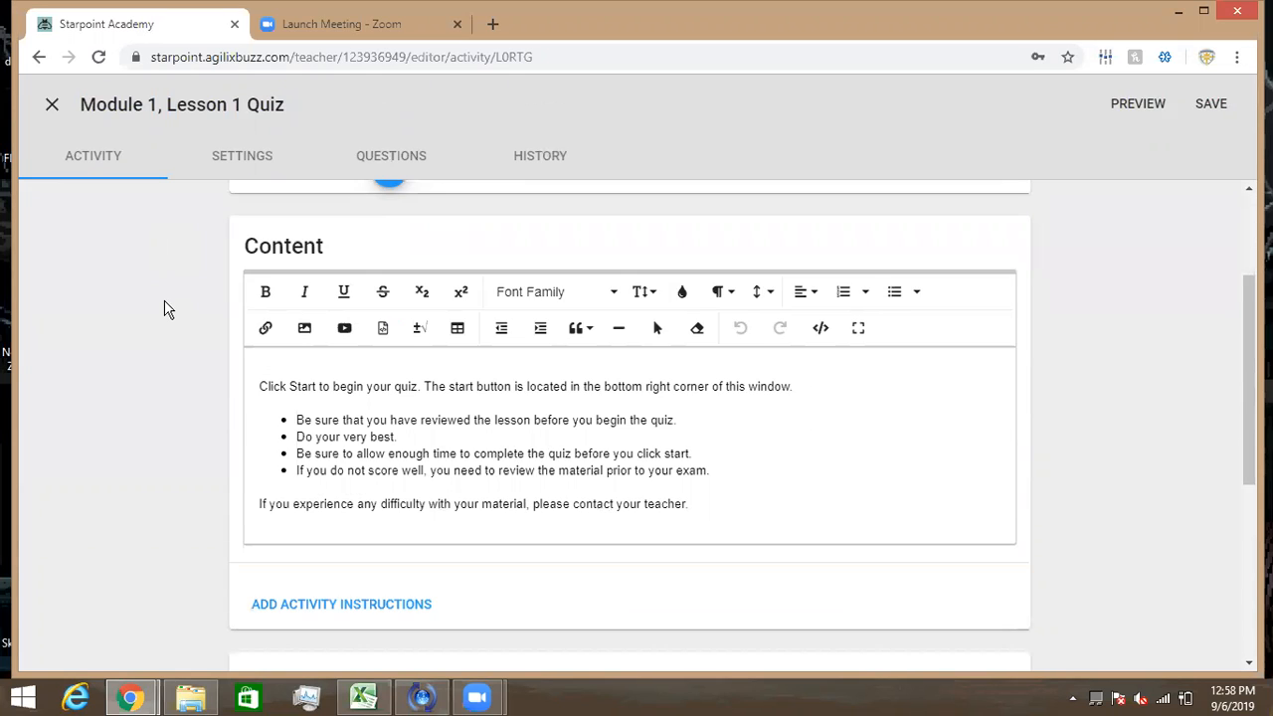
pyautogui.click(418, 386)
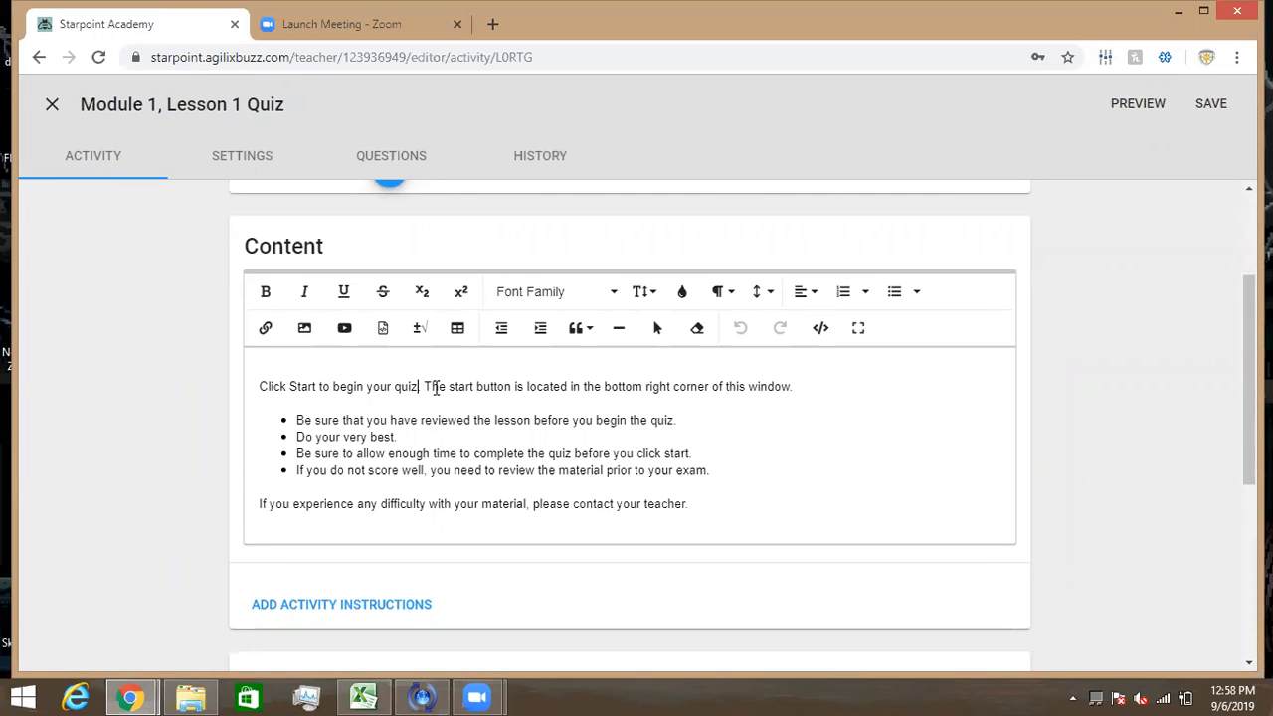
# - Append 'Please know your marerial' after 'window.' in the first instruction line, then review Attachments
pyautogui.click(811, 388)
pyautogui.write('Please ')
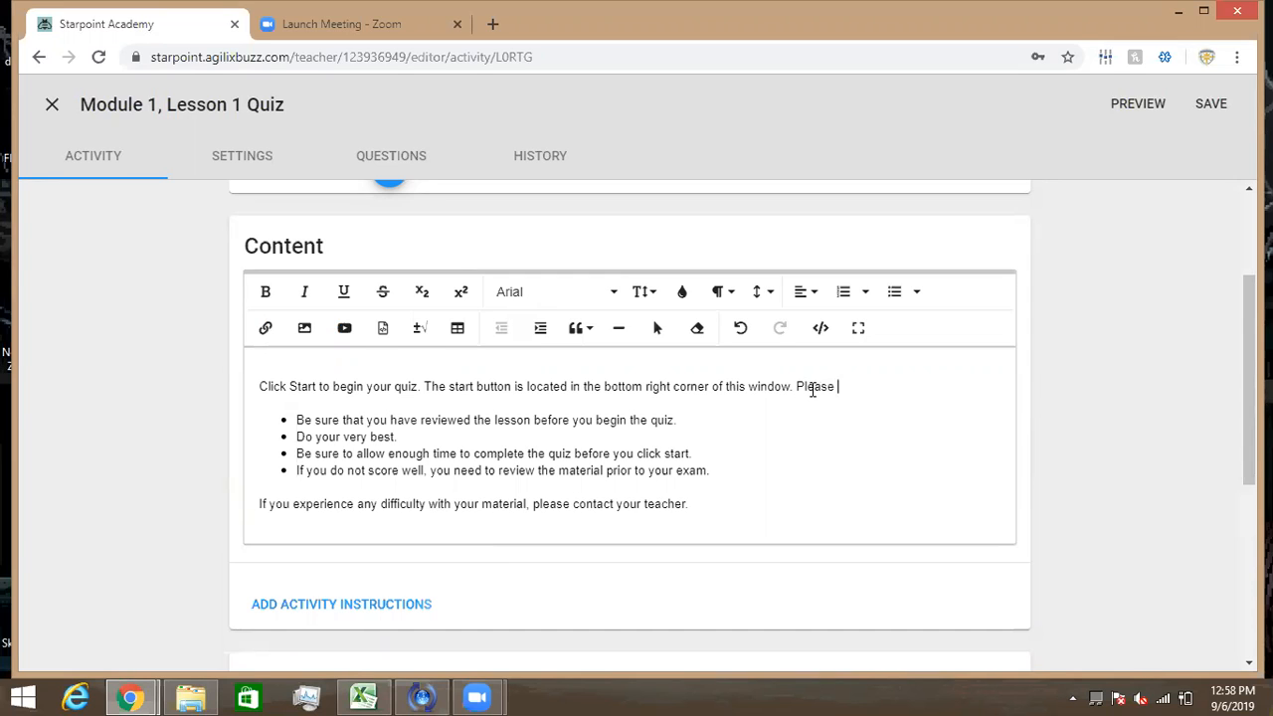
pyautogui.write('know your mar')
pyautogui.write('erial')
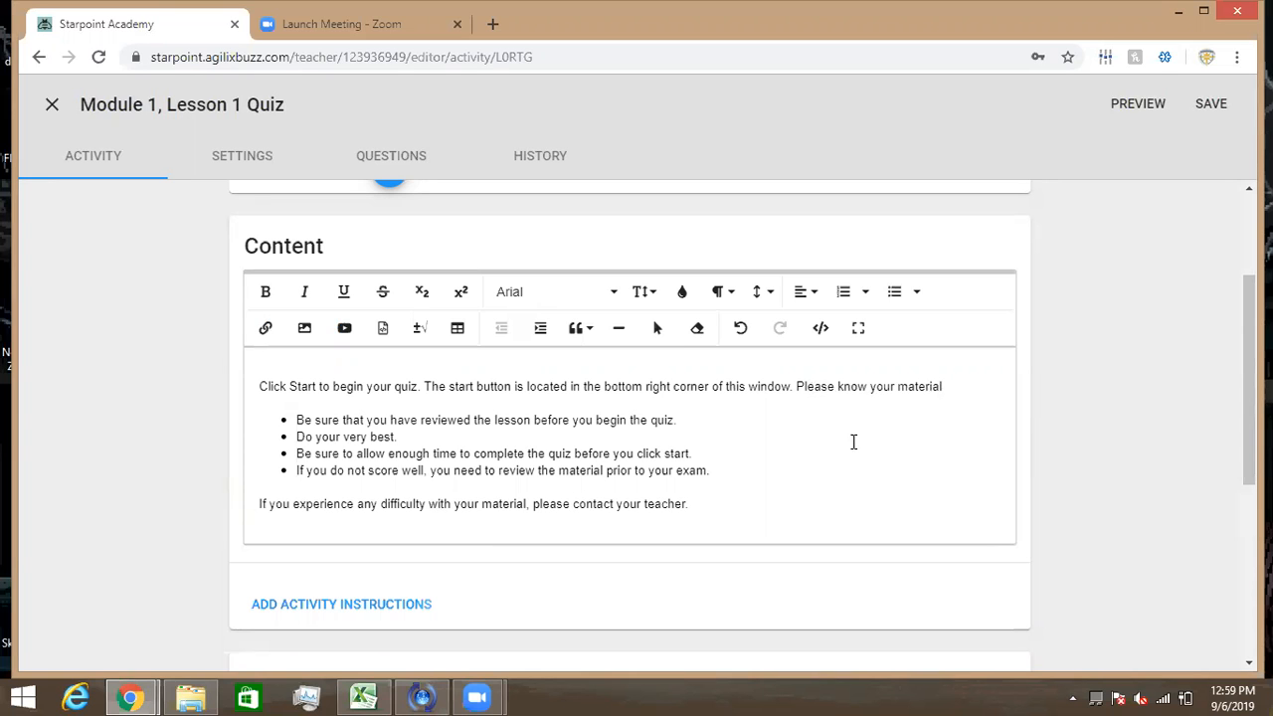
pyautogui.scroll(-4, 851, 454)
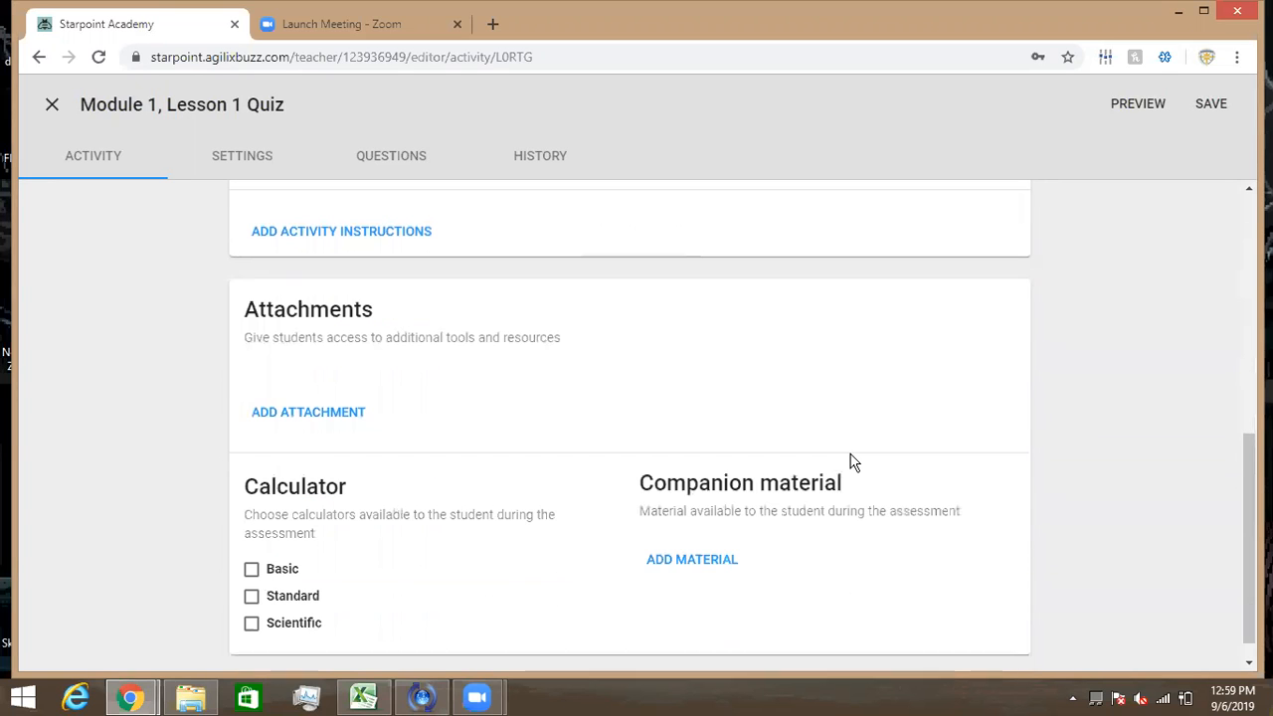
pyautogui.scroll(1, 851, 461)
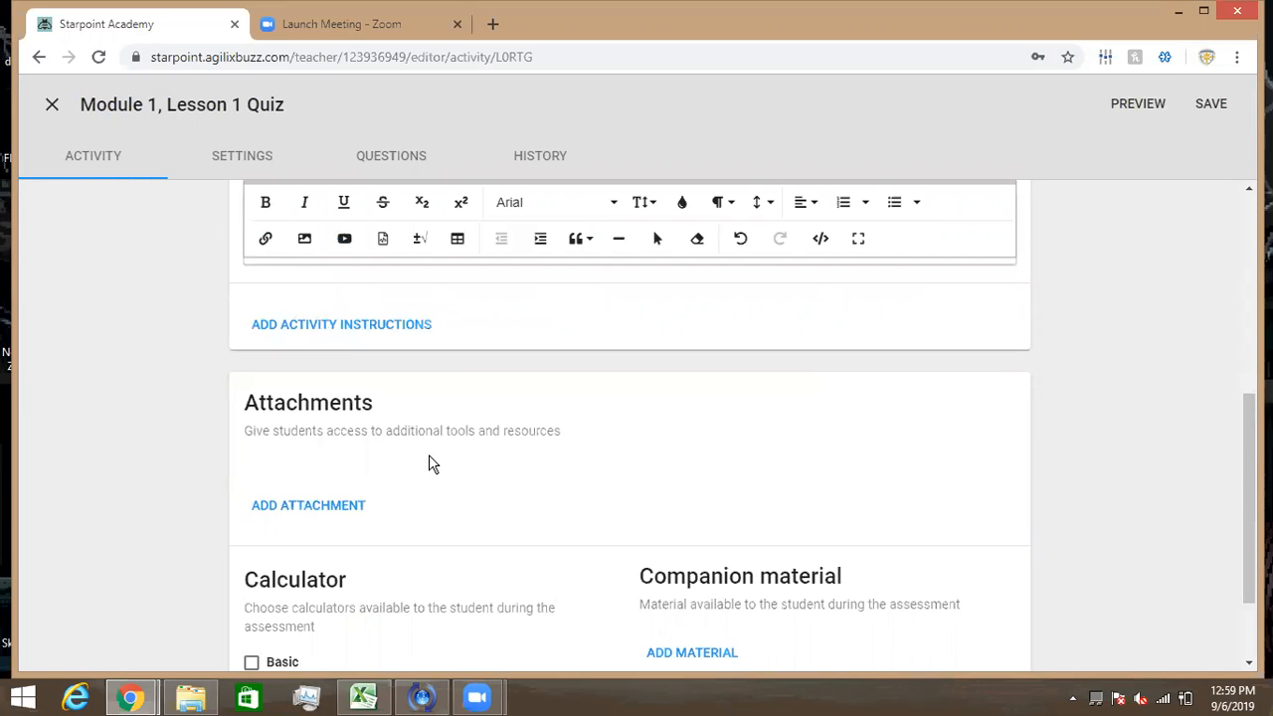
pyautogui.scroll(-1, 428, 464)
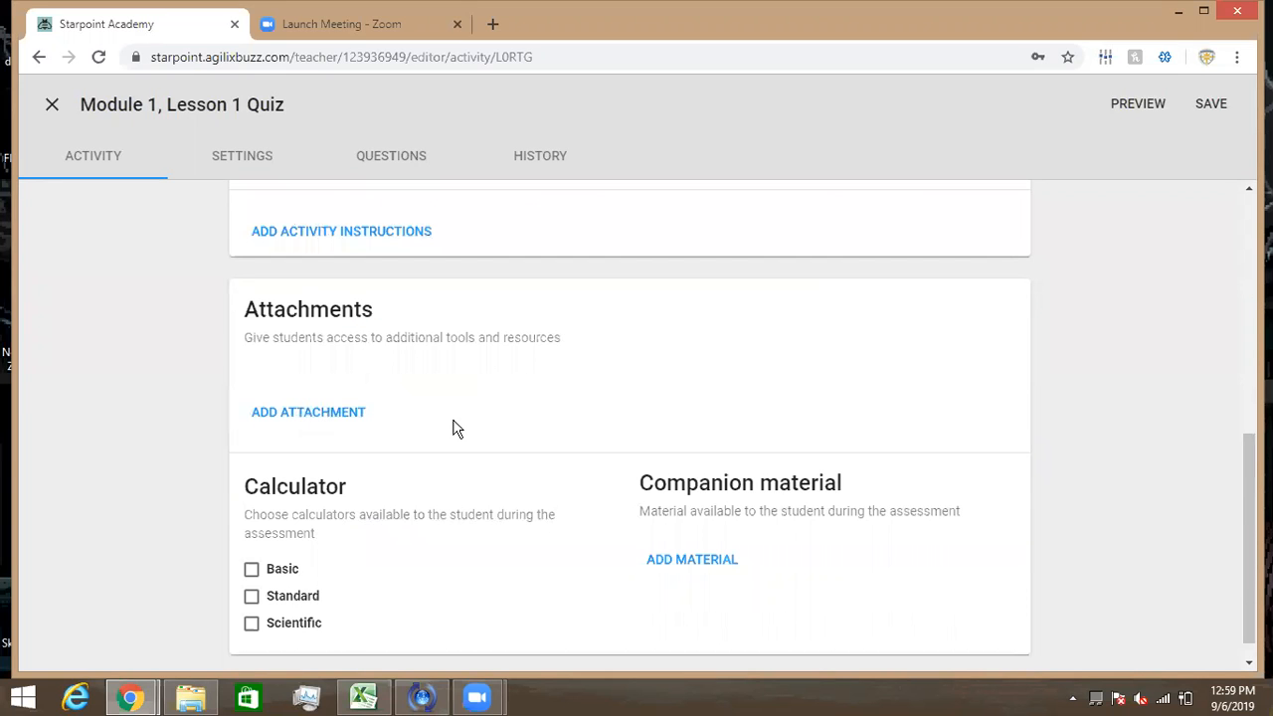
pyautogui.scroll(-1, 453, 428)
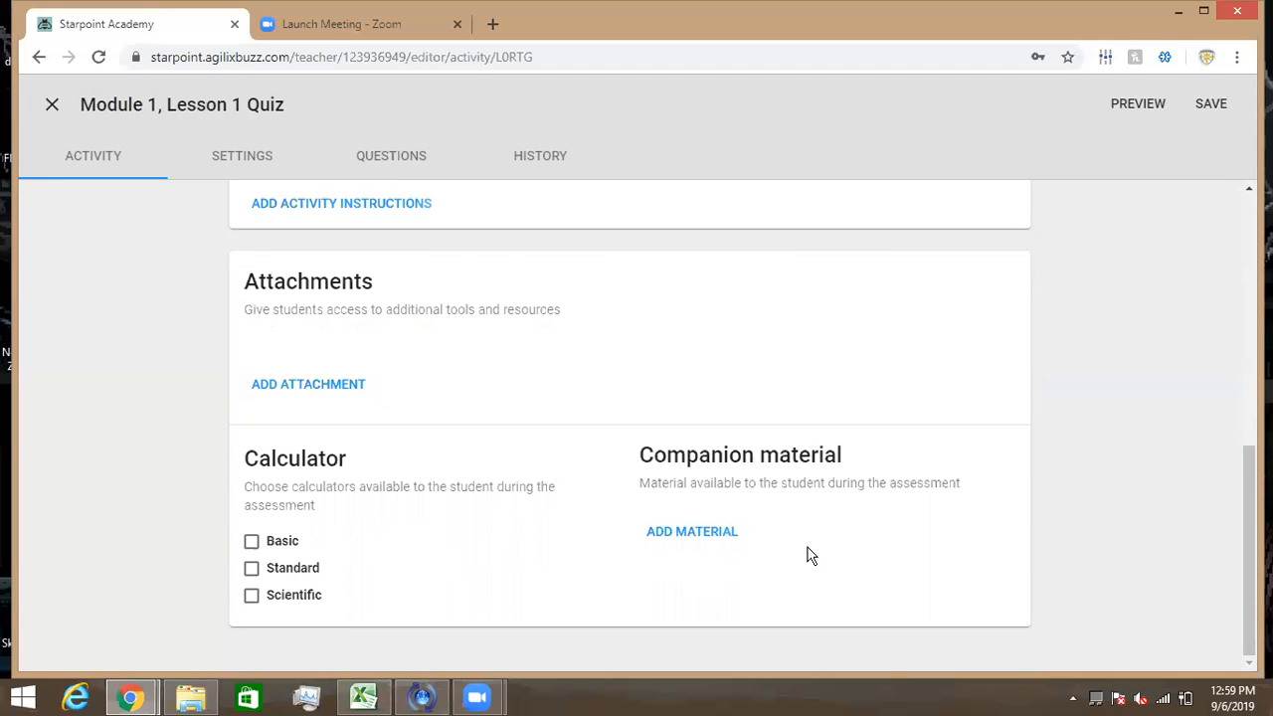
pyautogui.scroll(6, 811, 555)
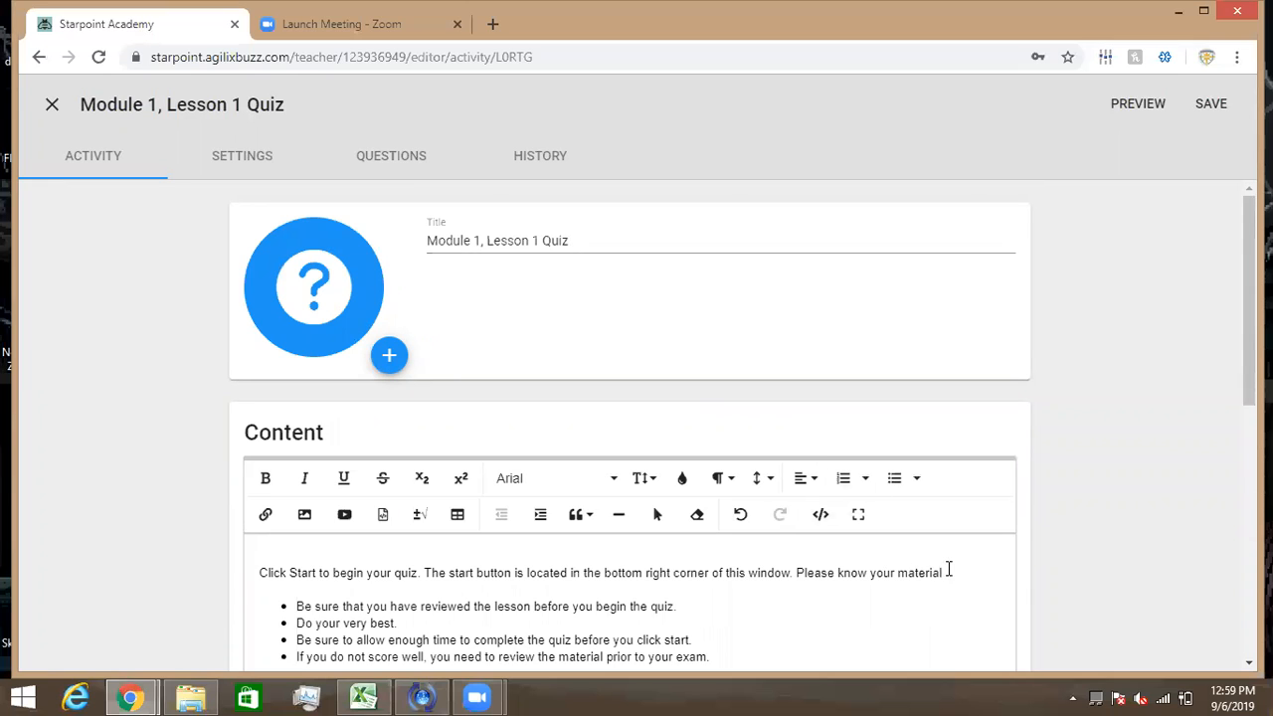
pyautogui.press('BackSpace')
pyautogui.press('BackSpace')
pyautogui.press('BackSpace')
pyautogui.press('BackSpace')
pyautogui.press('BackSpace')
pyautogui.press('BackSpace')
pyautogui.press('BackSpace')
pyautogui.press('BackSpace')
pyautogui.press('BackSpace')
pyautogui.press('BackSpace')
pyautogui.press('BackSpace')
pyautogui.press('BackSpace')
pyautogui.press('BackSpace')
pyautogui.press('BackSpace')
pyautogui.press('BackSpace')
pyautogui.press('BackSpace')
pyautogui.press('BackSpace')
pyautogui.press('BackSpace')
pyautogui.press('BackSpace')
pyautogui.press('BackSpace')
pyautogui.press('BackSpace')
pyautogui.press('BackSpace')
pyautogui.press('BackSpace')
pyautogui.press('BackSpace')
pyautogui.press('BackSpace')
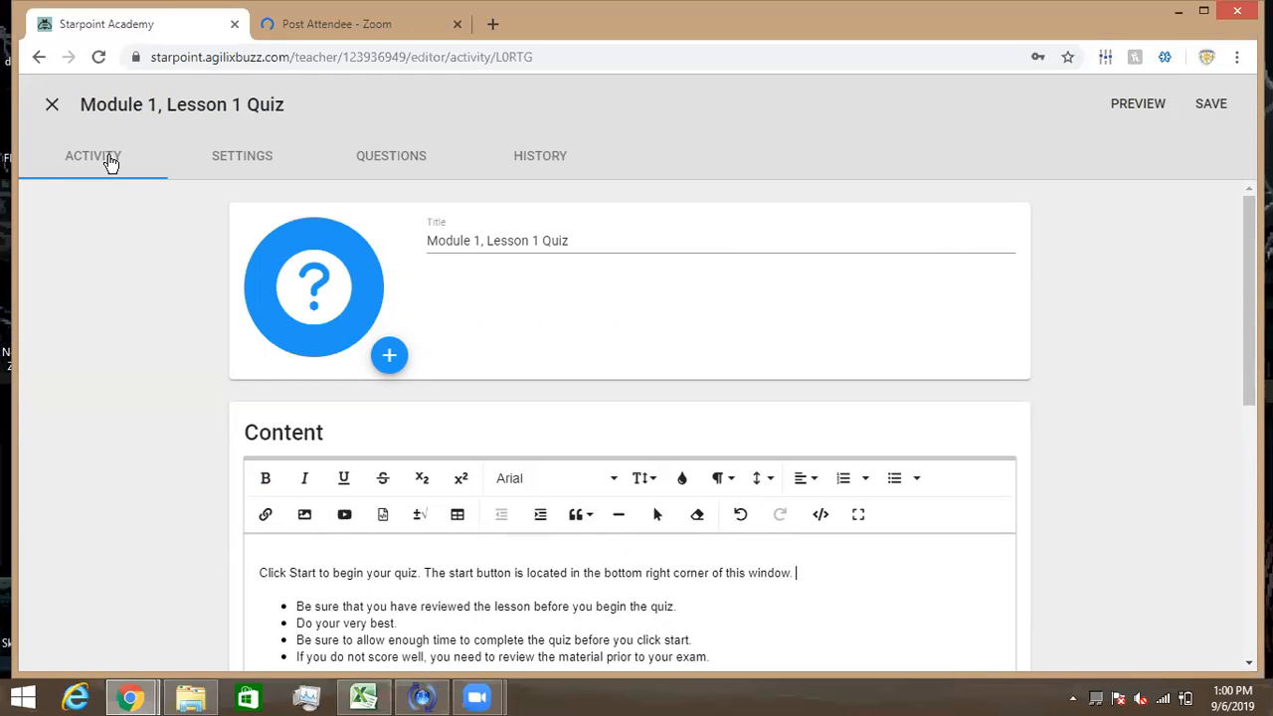
# - Show the quiz's Settings page with 1 attempt, 1 question per page and randomized order
pyautogui.click(248, 162)
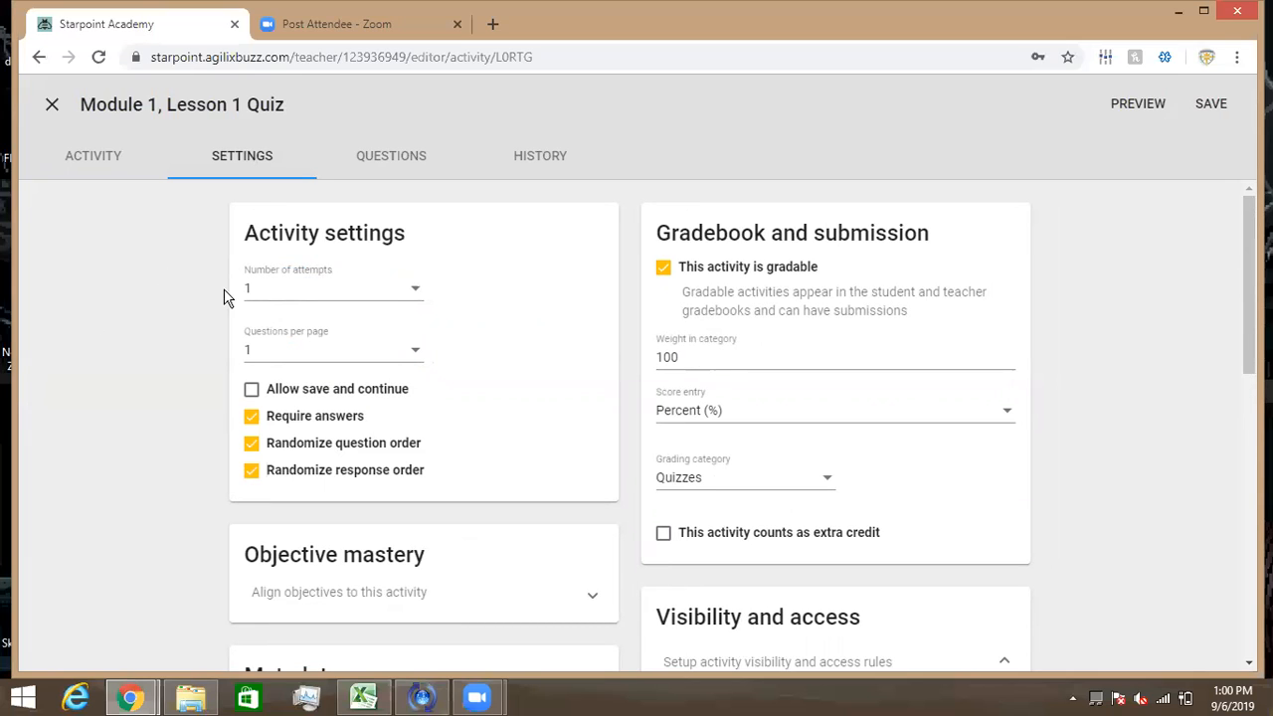
pyautogui.click(417, 296)
pyautogui.click(417, 296)
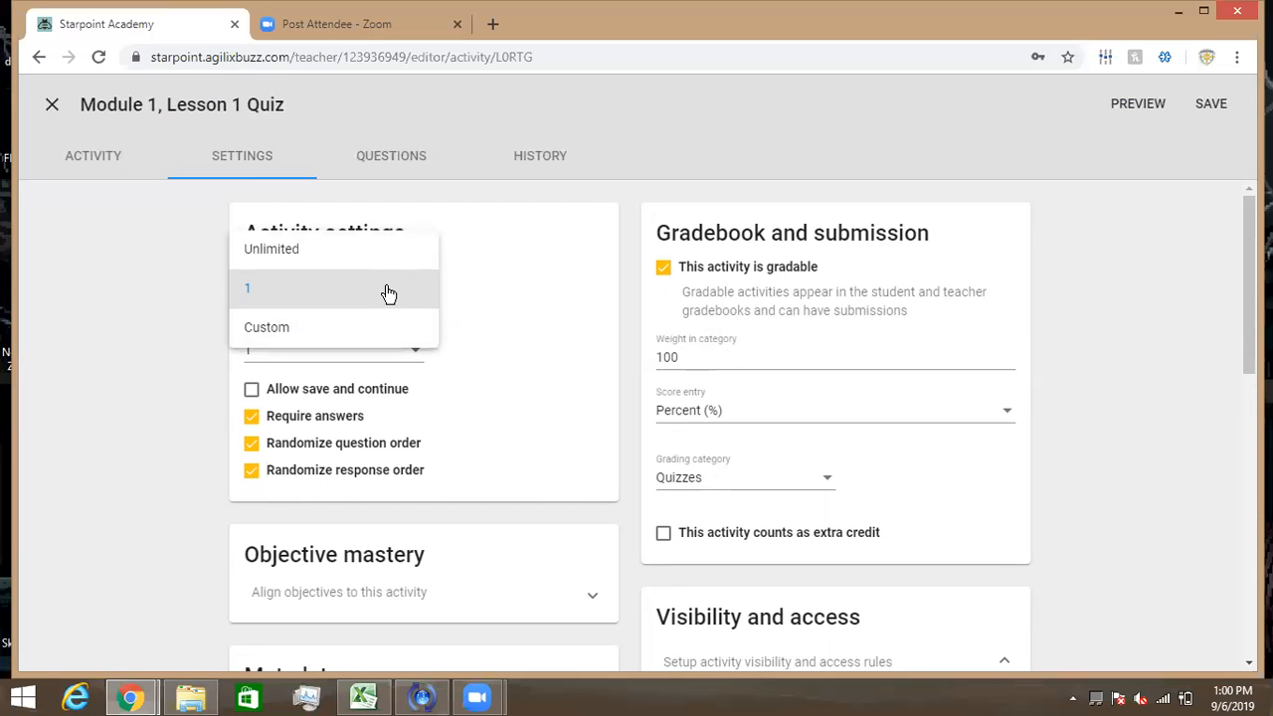
pyautogui.click(491, 311)
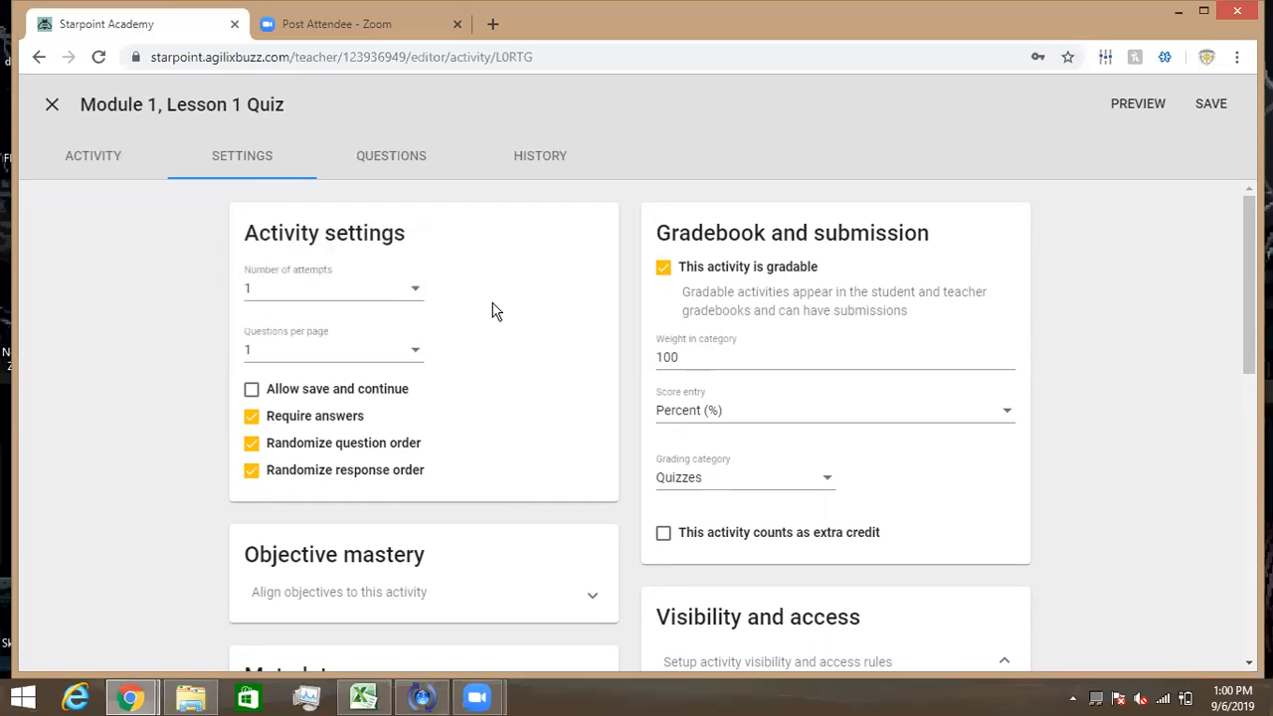
pyautogui.click(417, 356)
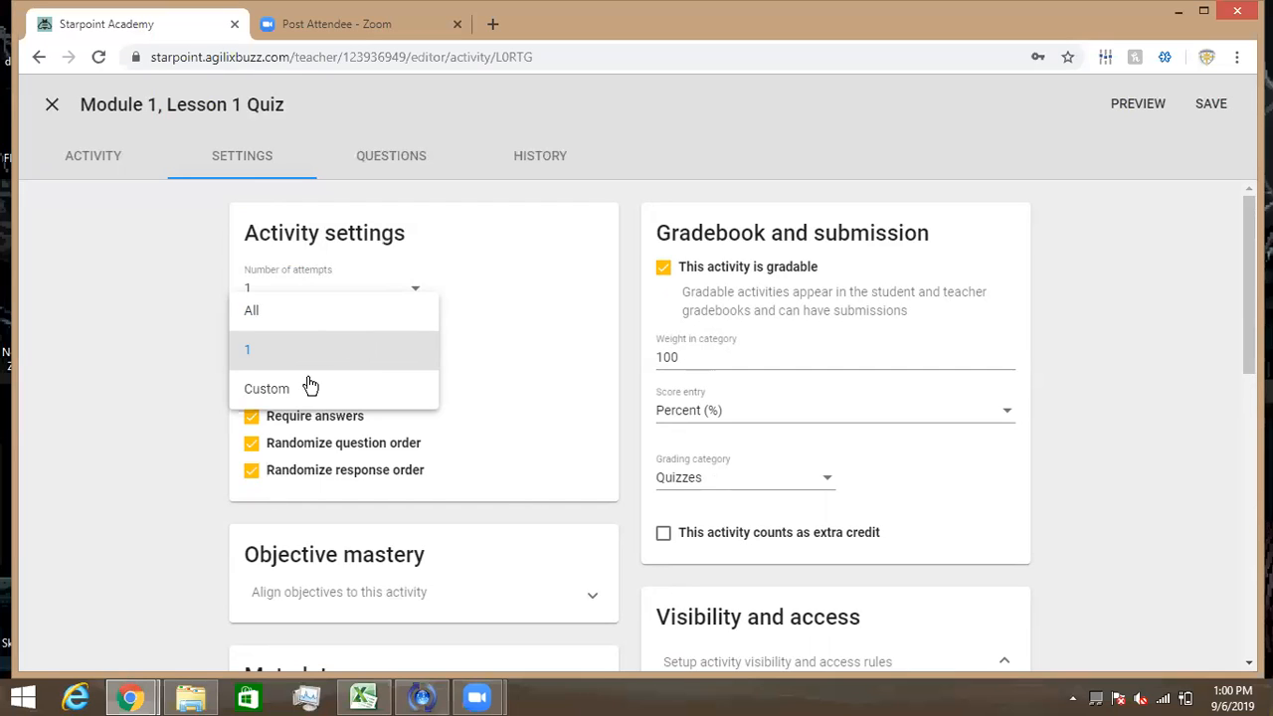
pyautogui.click(537, 345)
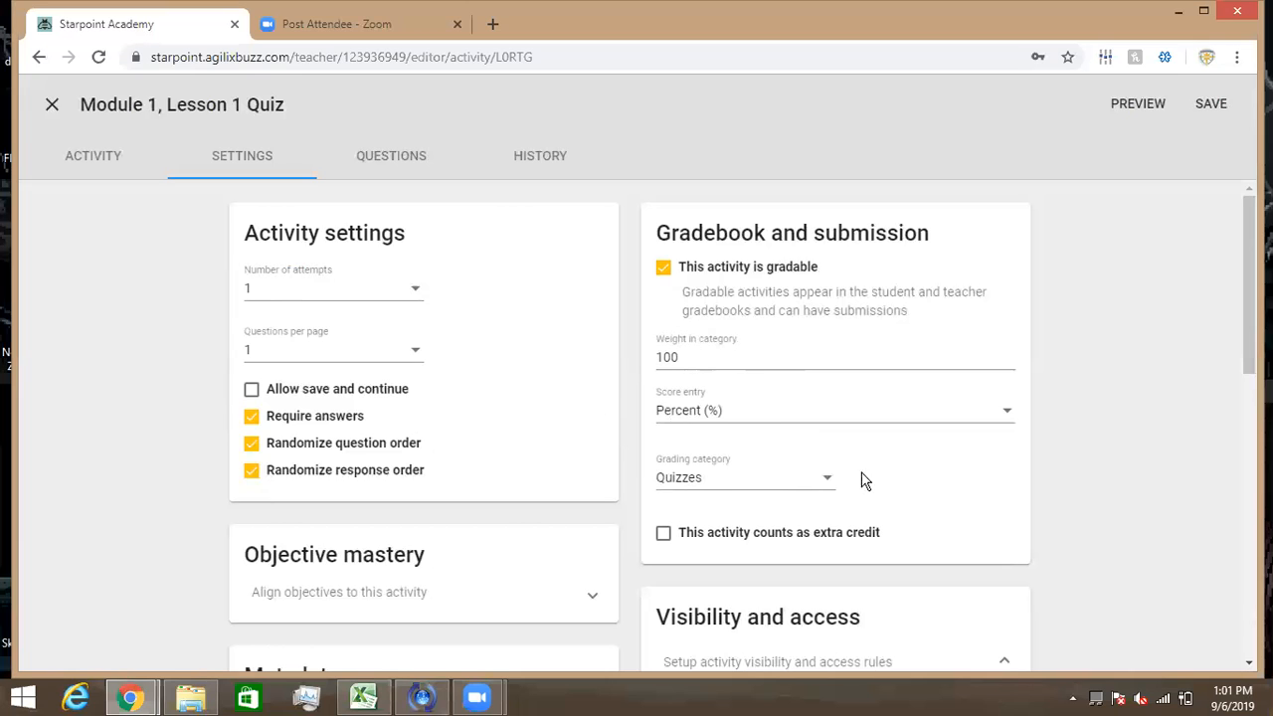
pyautogui.click(824, 487)
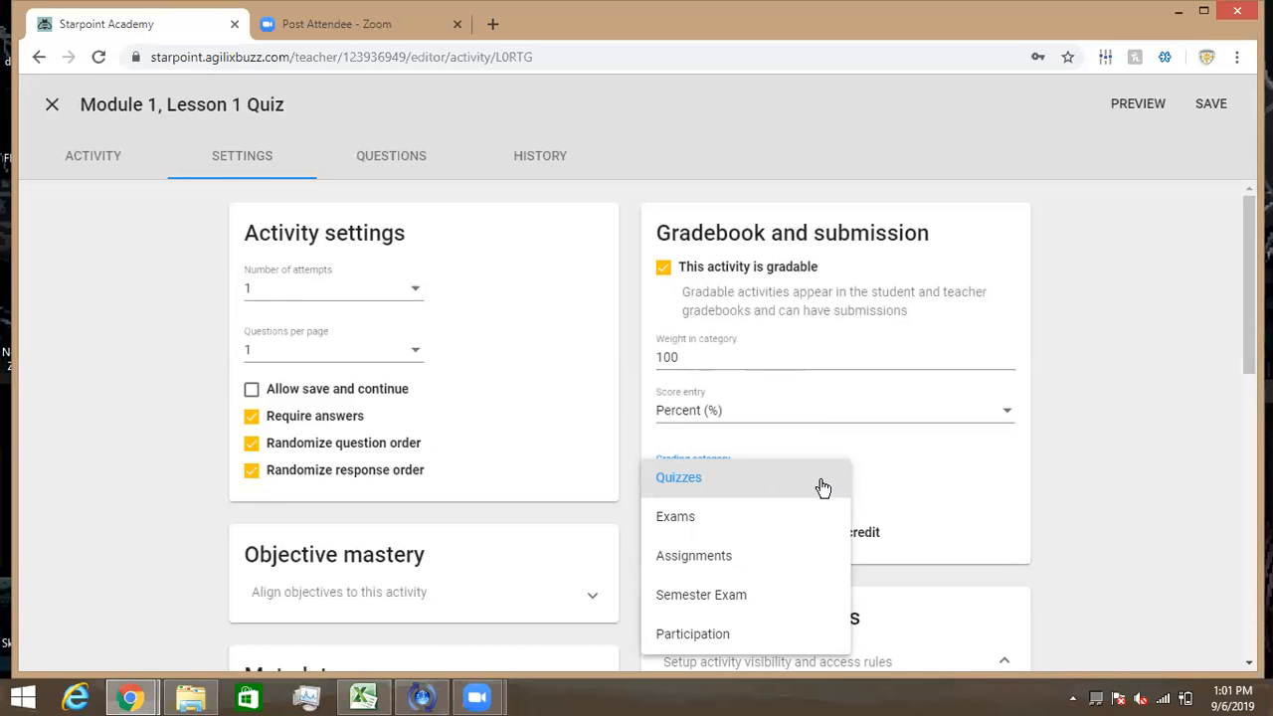
pyautogui.click(823, 486)
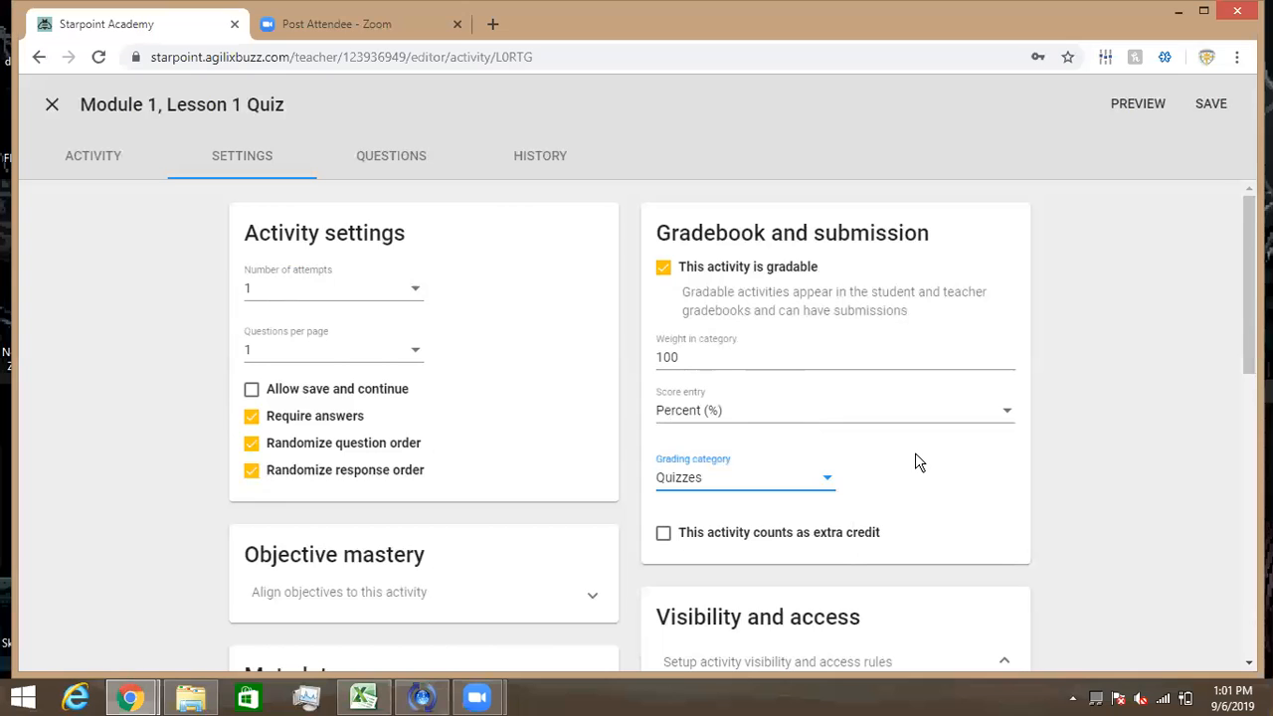
# - Expand and collapse the Objective mastery and Assessment review sections to inspect their settings
pyautogui.scroll(-1, 915, 452)
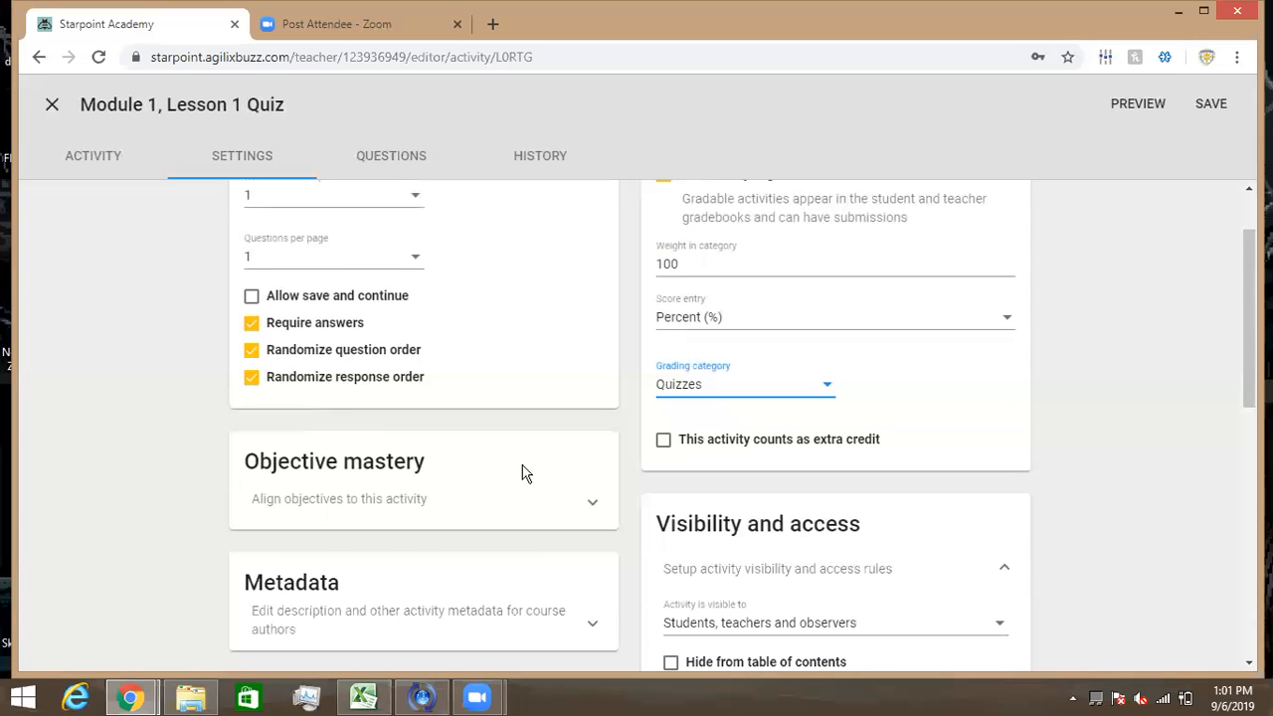
pyautogui.scroll(-1, 476, 475)
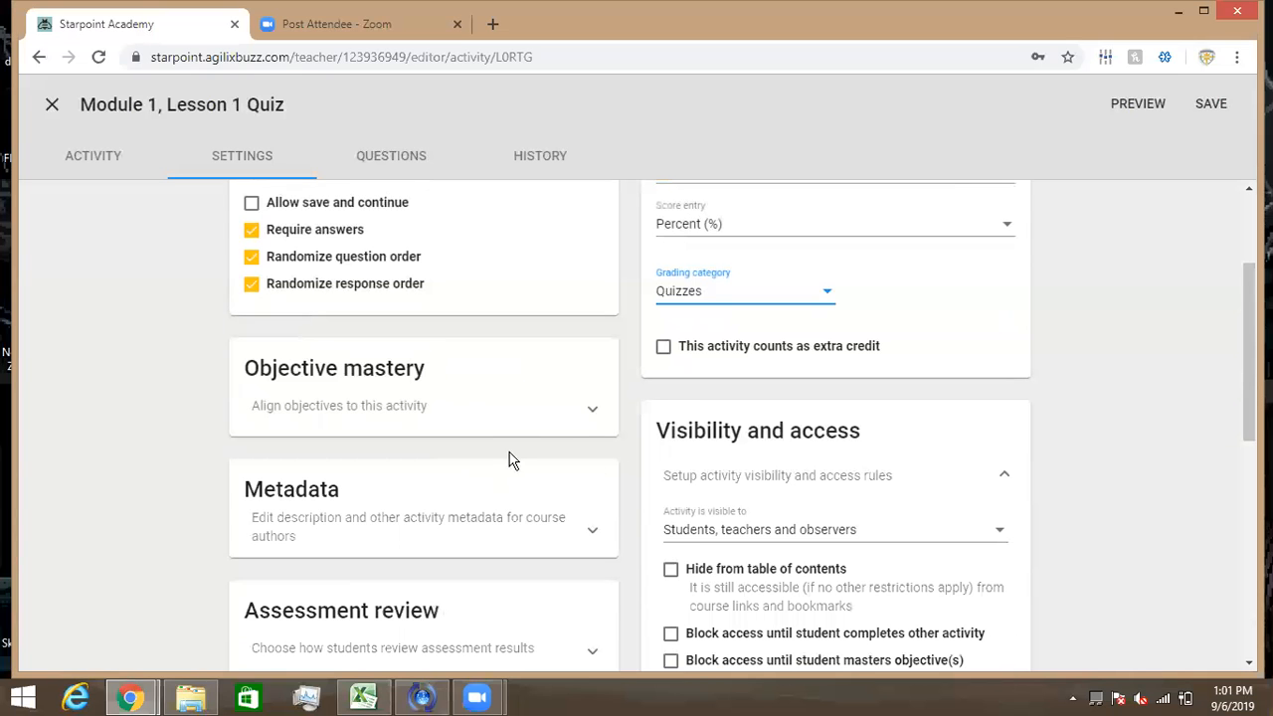
pyautogui.click(589, 419)
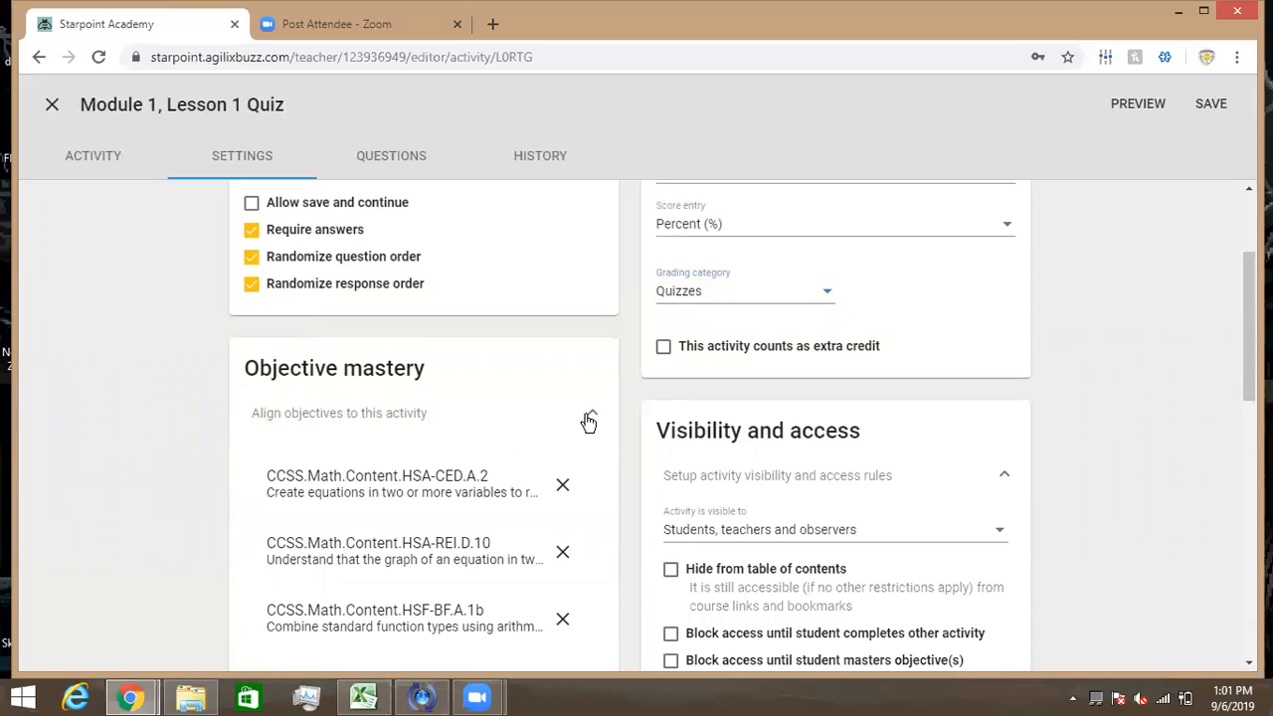
pyautogui.click(589, 420)
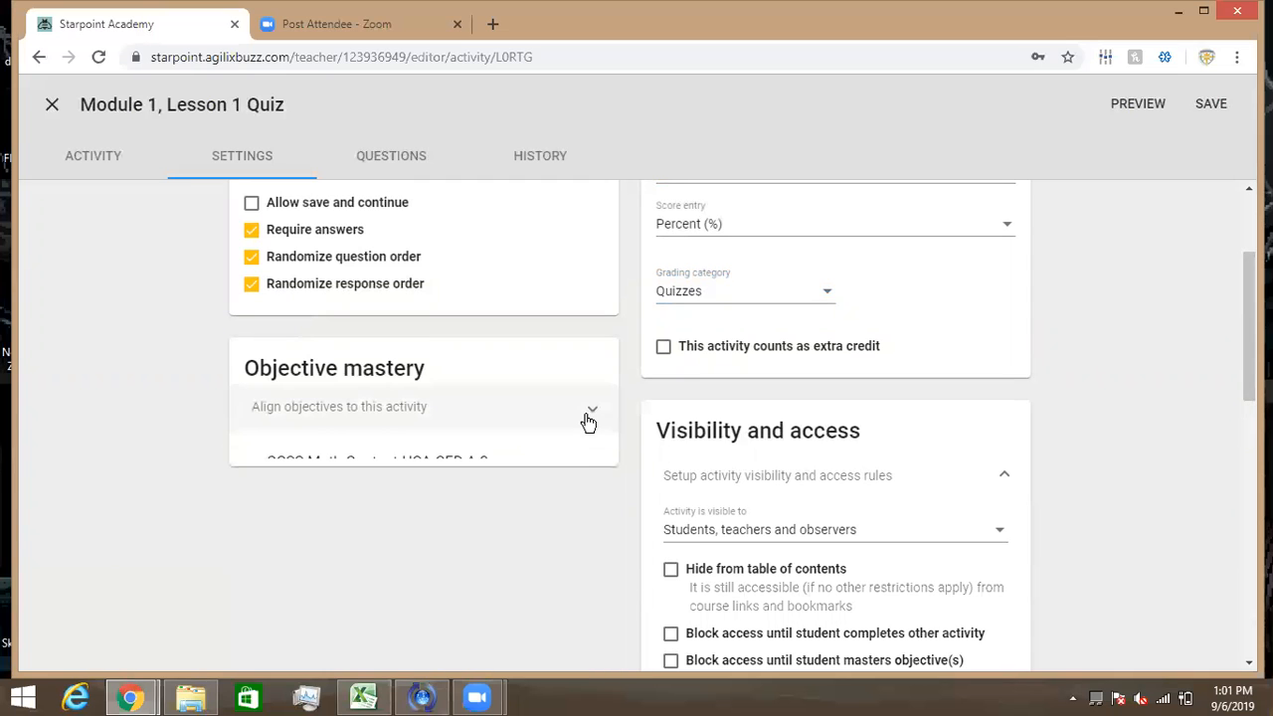
pyautogui.scroll(-1, 589, 421)
pyautogui.scroll(-1, 589, 423)
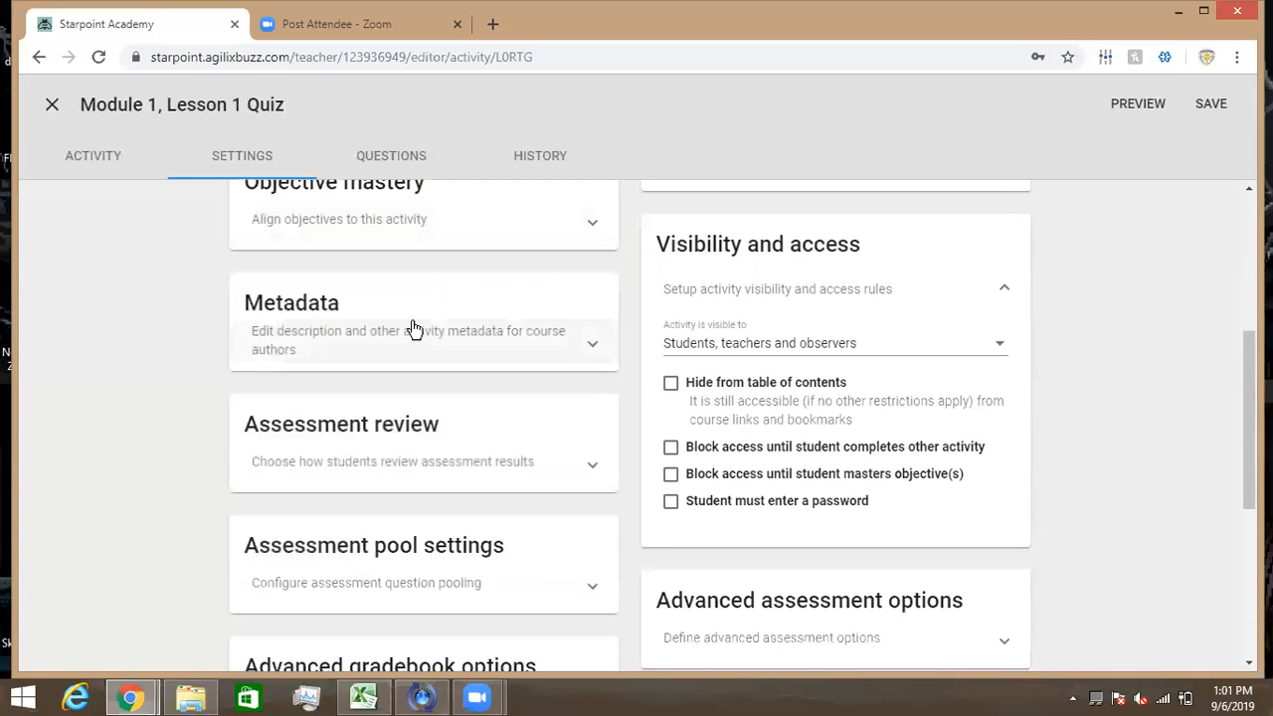
pyautogui.click(591, 464)
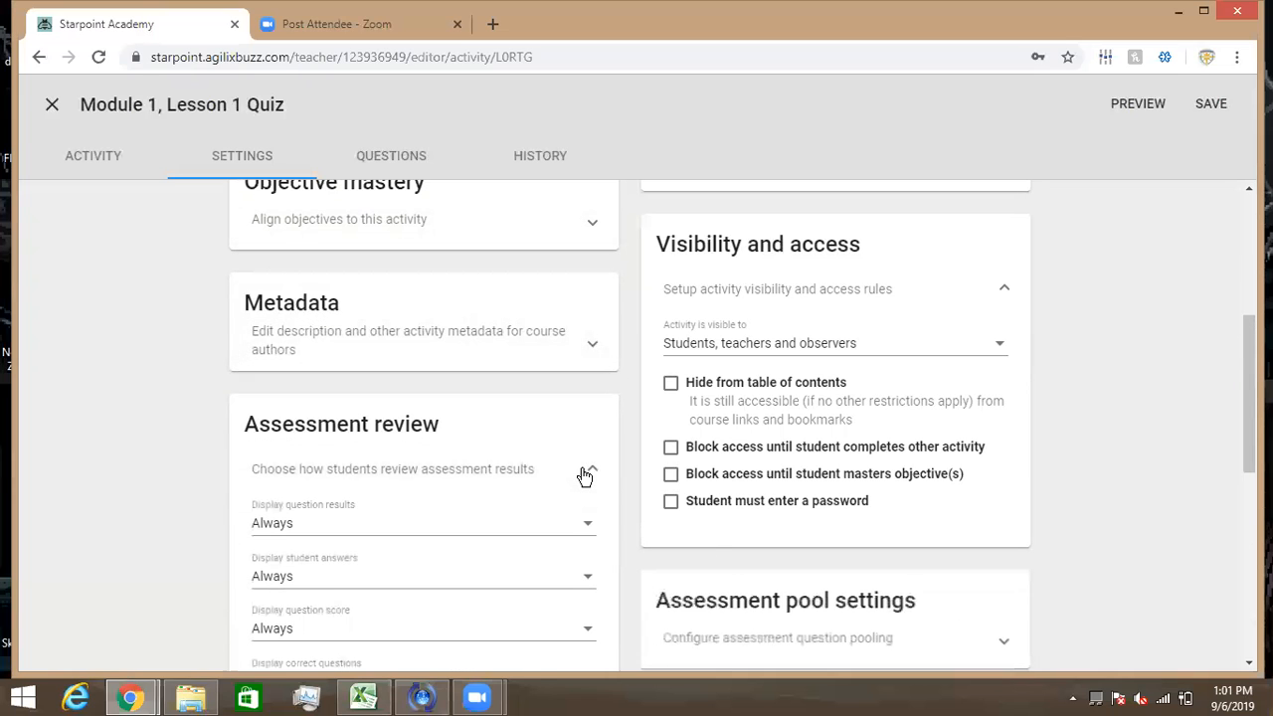
pyautogui.scroll(-1, 584, 476)
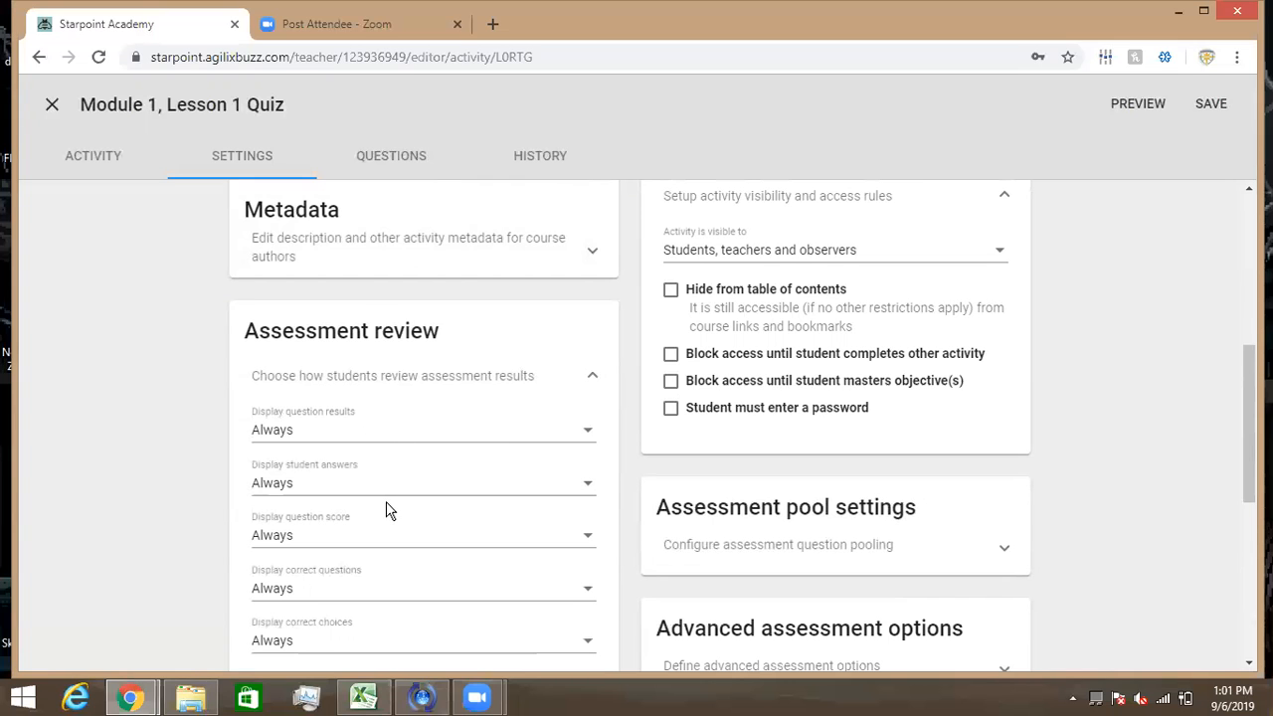
pyautogui.scroll(-1, 388, 509)
pyautogui.scroll(-1, 388, 509)
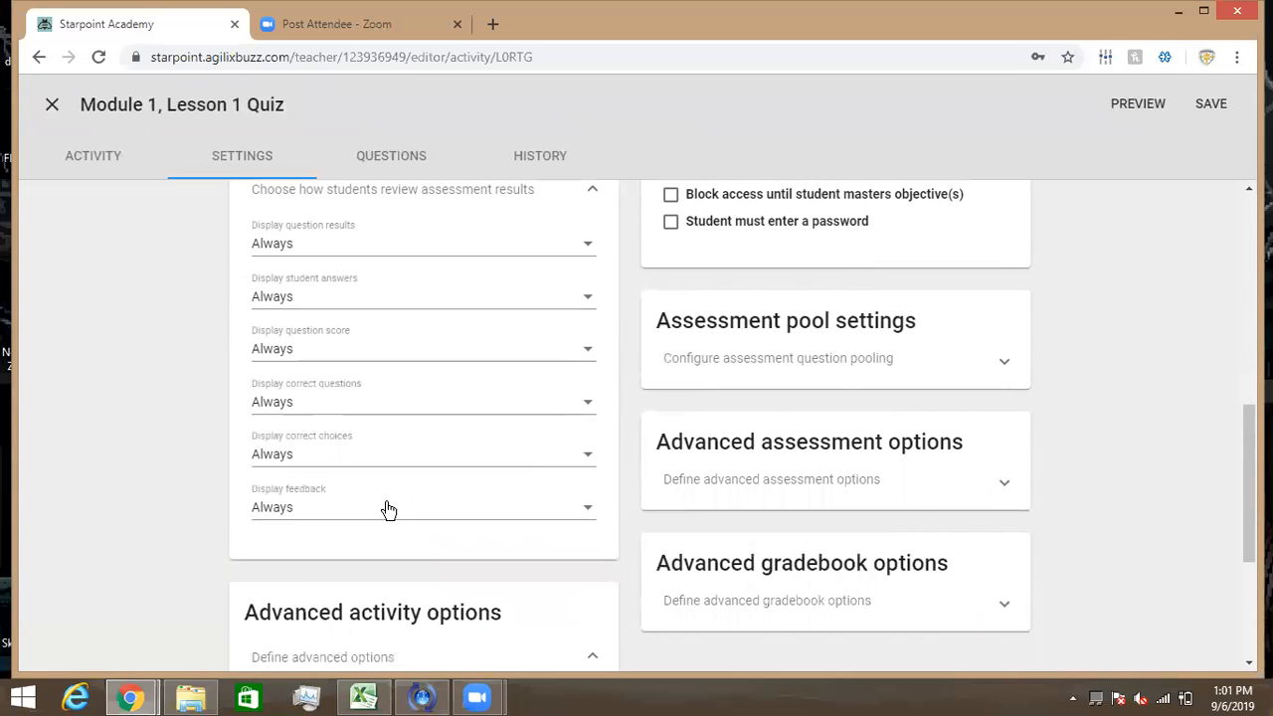
pyautogui.scroll(2, 388, 509)
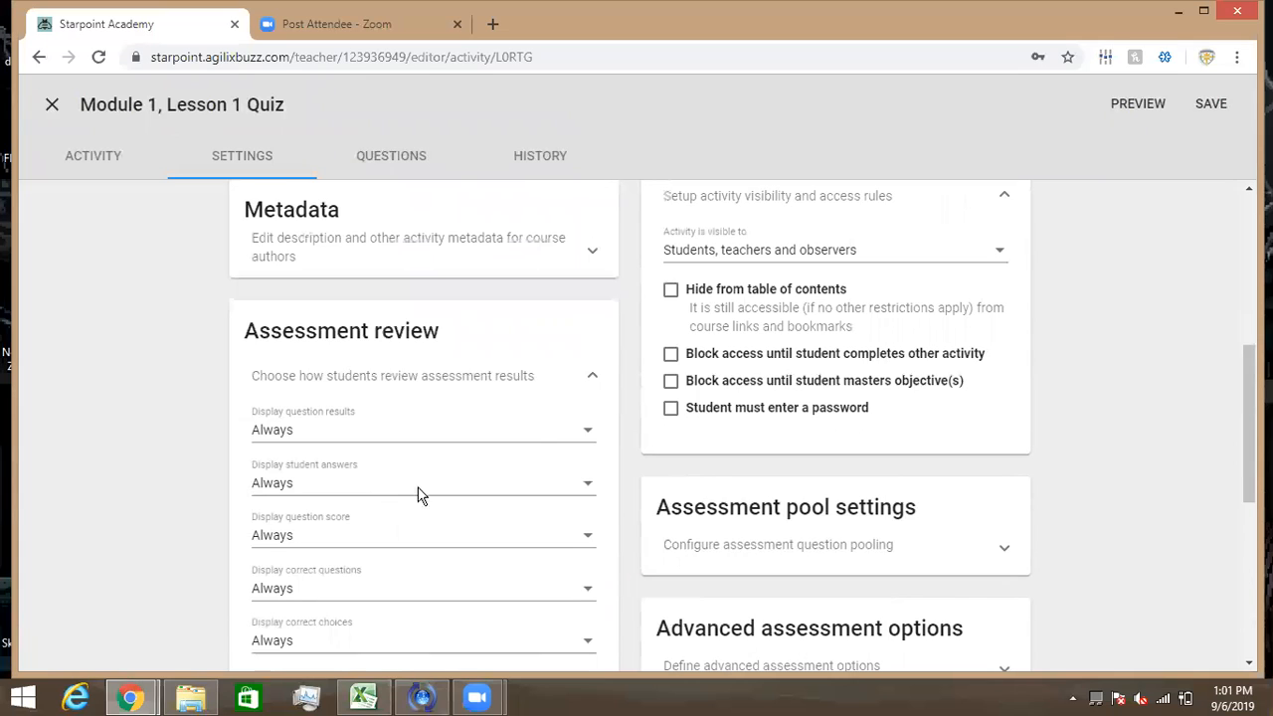
pyautogui.click(589, 378)
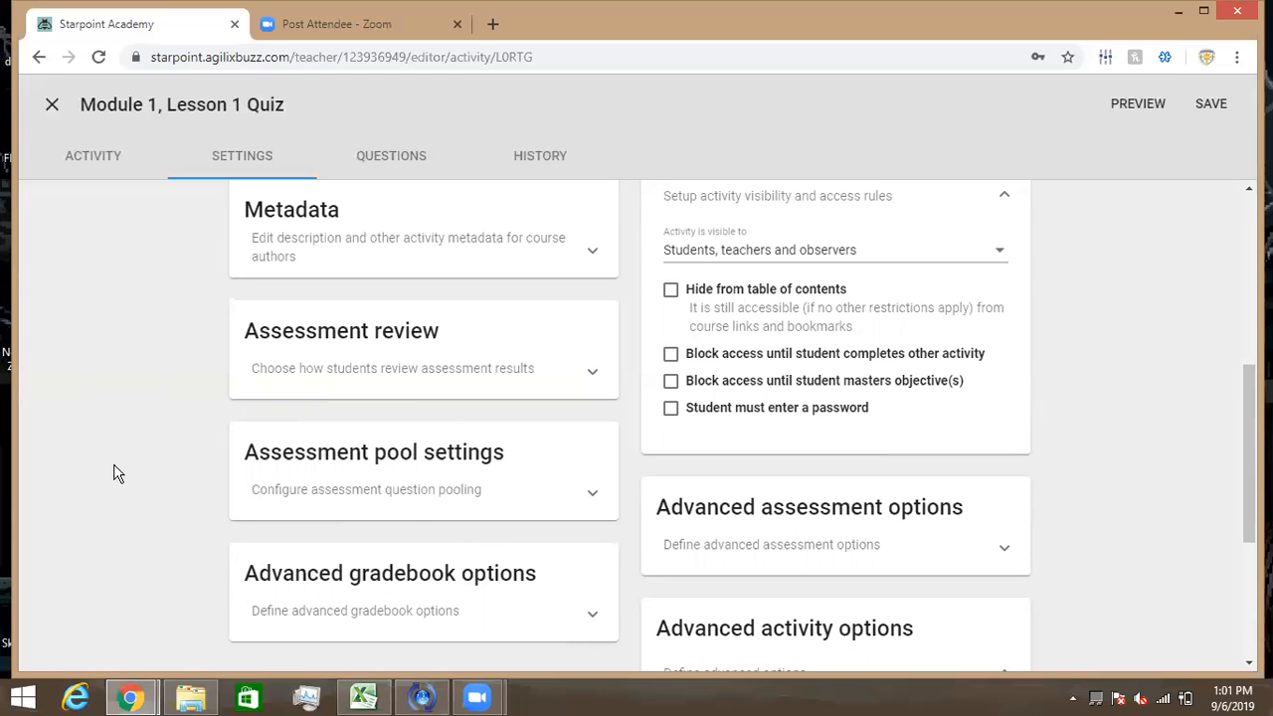
# - Peek at Assessment pool settings, then expand Advanced gradebook options showing passing score and grade checkboxes
pyautogui.click(560, 494)
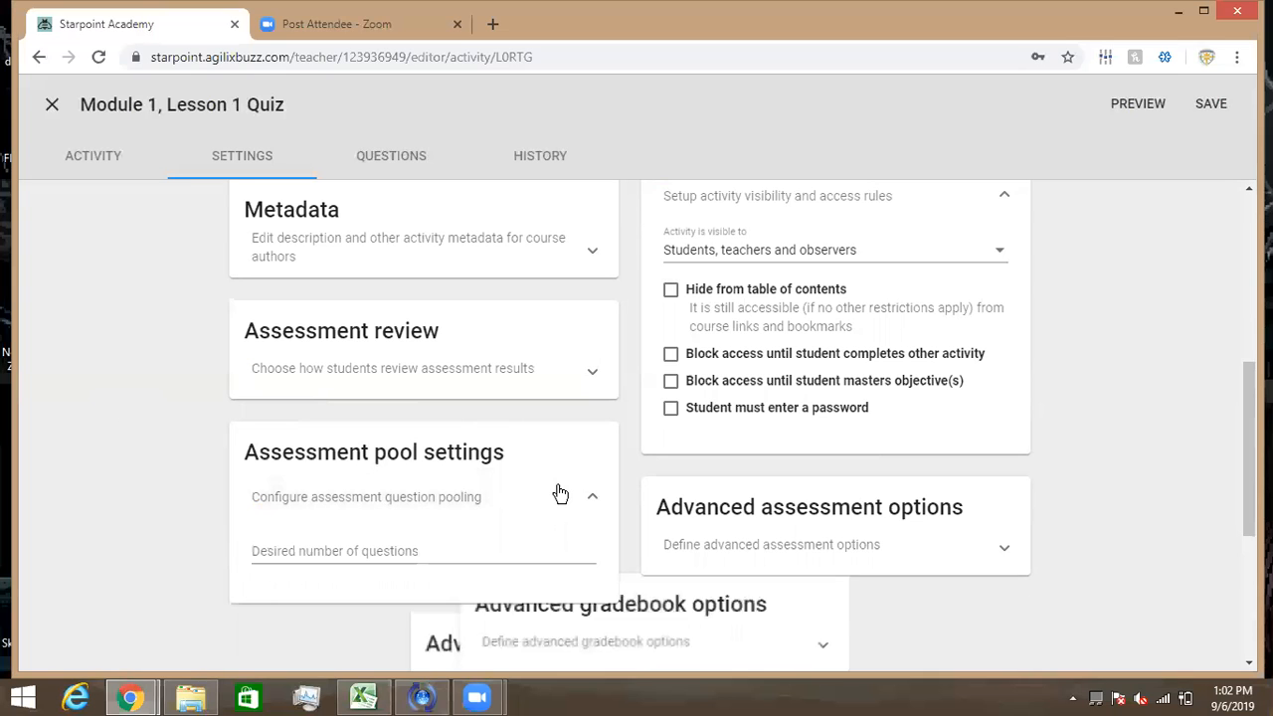
pyautogui.scroll(-1, 559, 493)
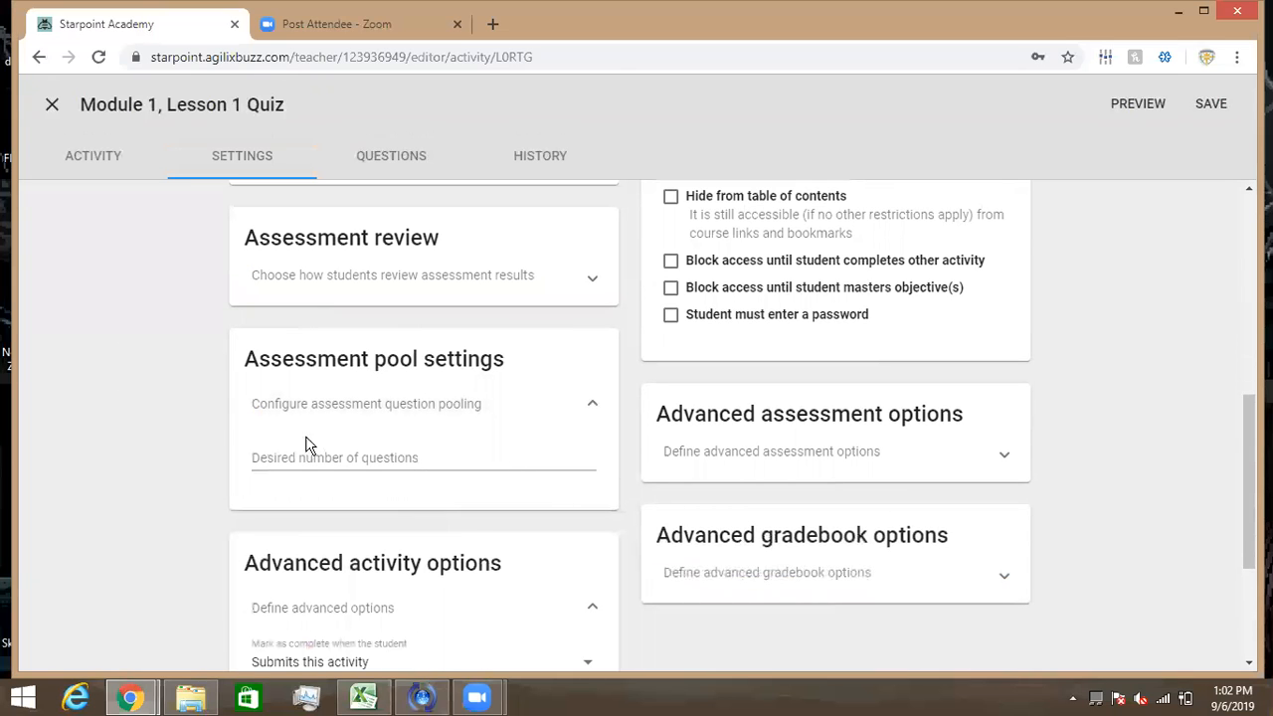
pyautogui.click(593, 407)
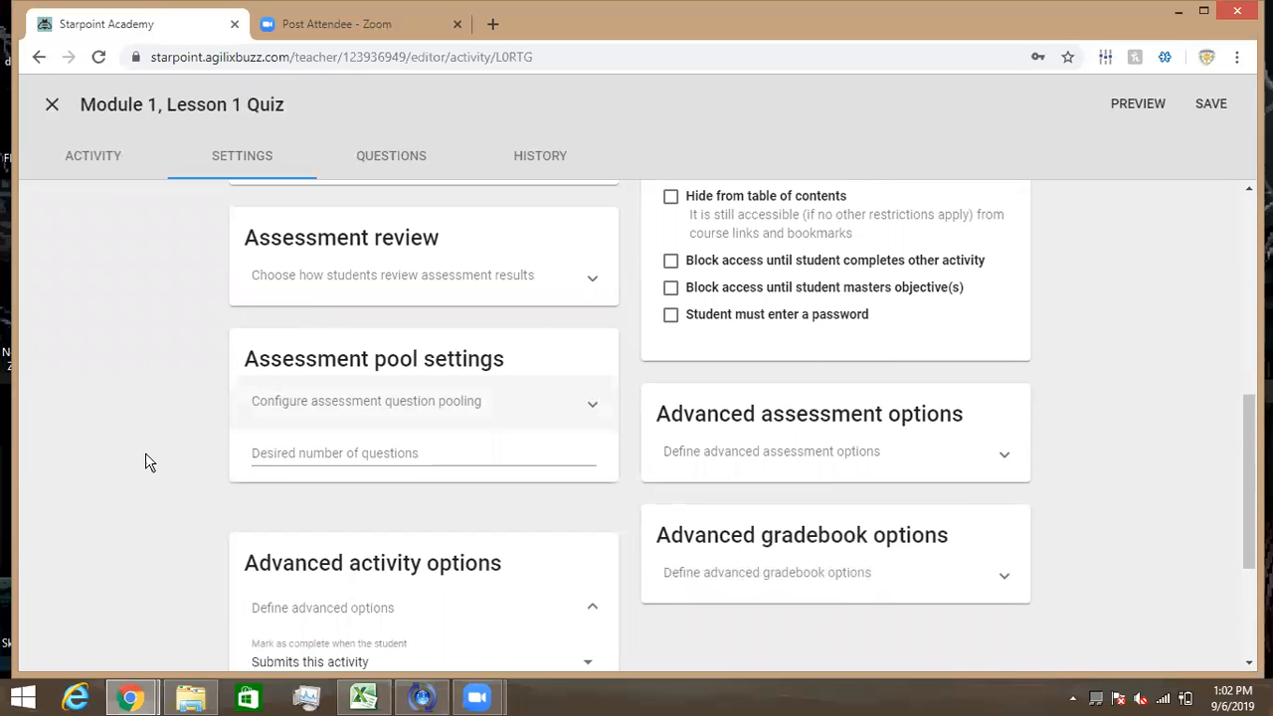
pyautogui.scroll(-1, 145, 453)
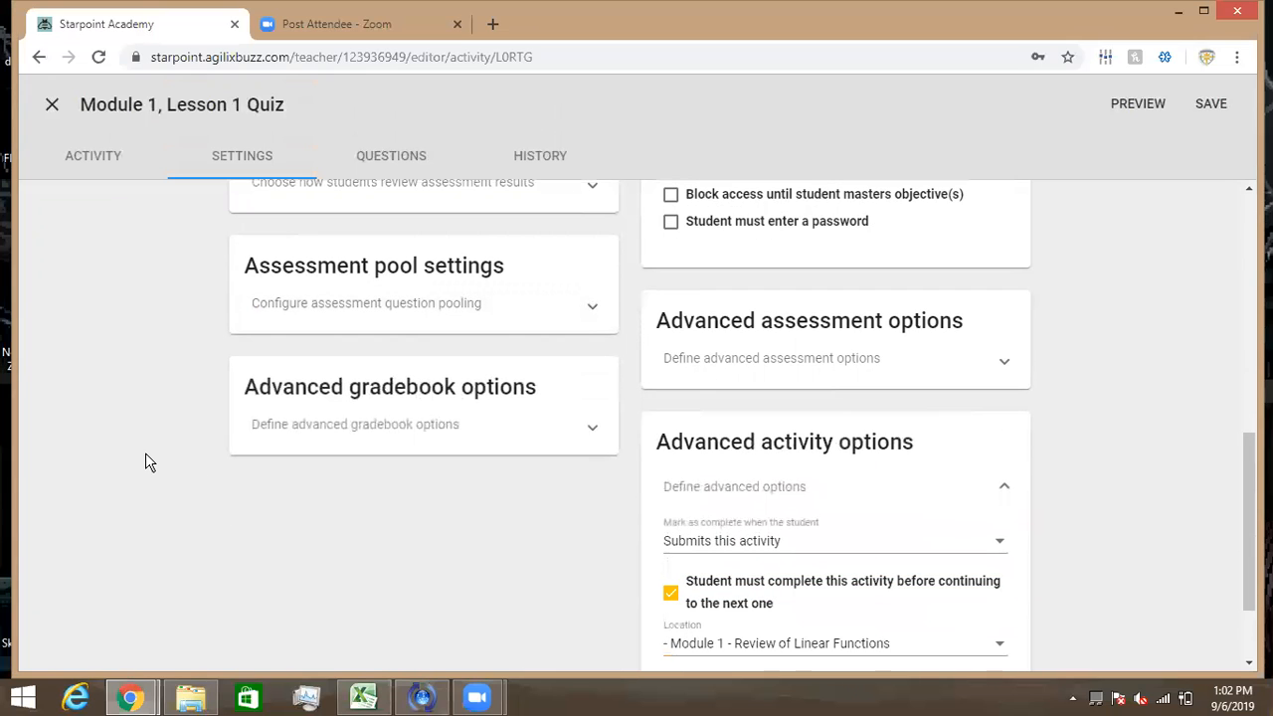
pyautogui.click(581, 428)
pyautogui.scroll(-2, 471, 475)
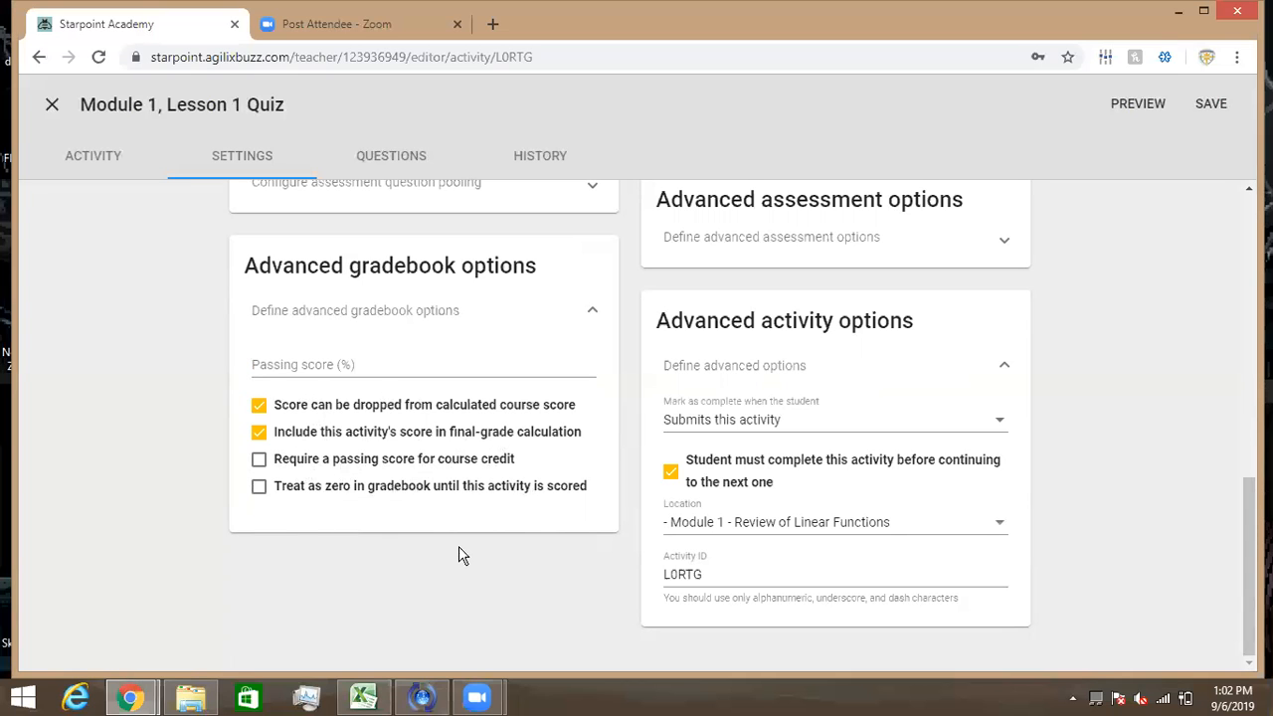
pyautogui.scroll(10, 459, 544)
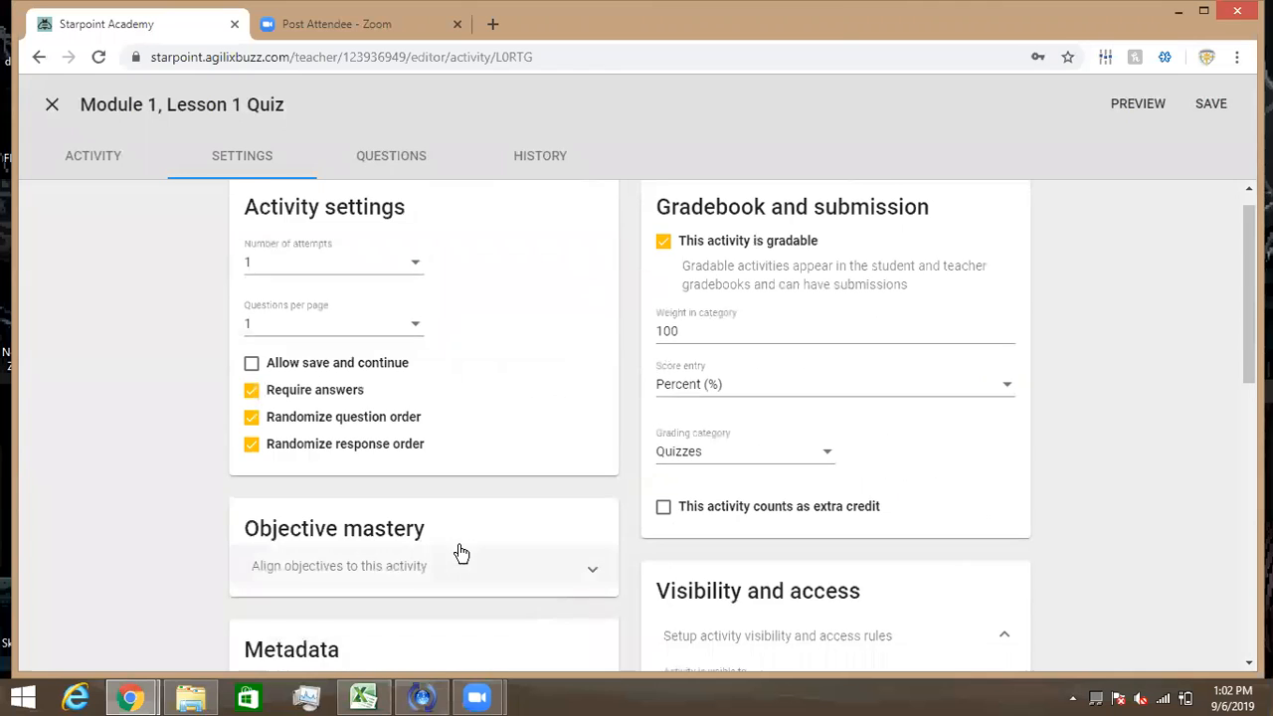
pyautogui.scroll(-3, 459, 554)
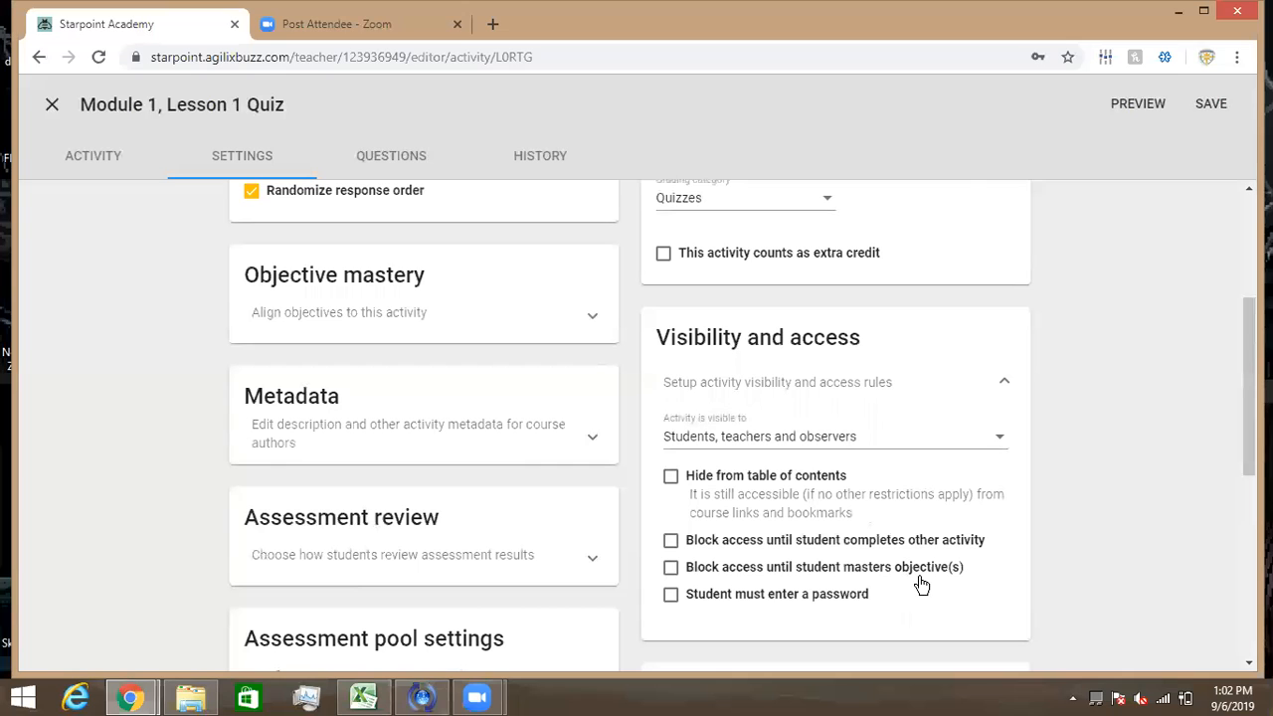
pyautogui.scroll(-1, 923, 585)
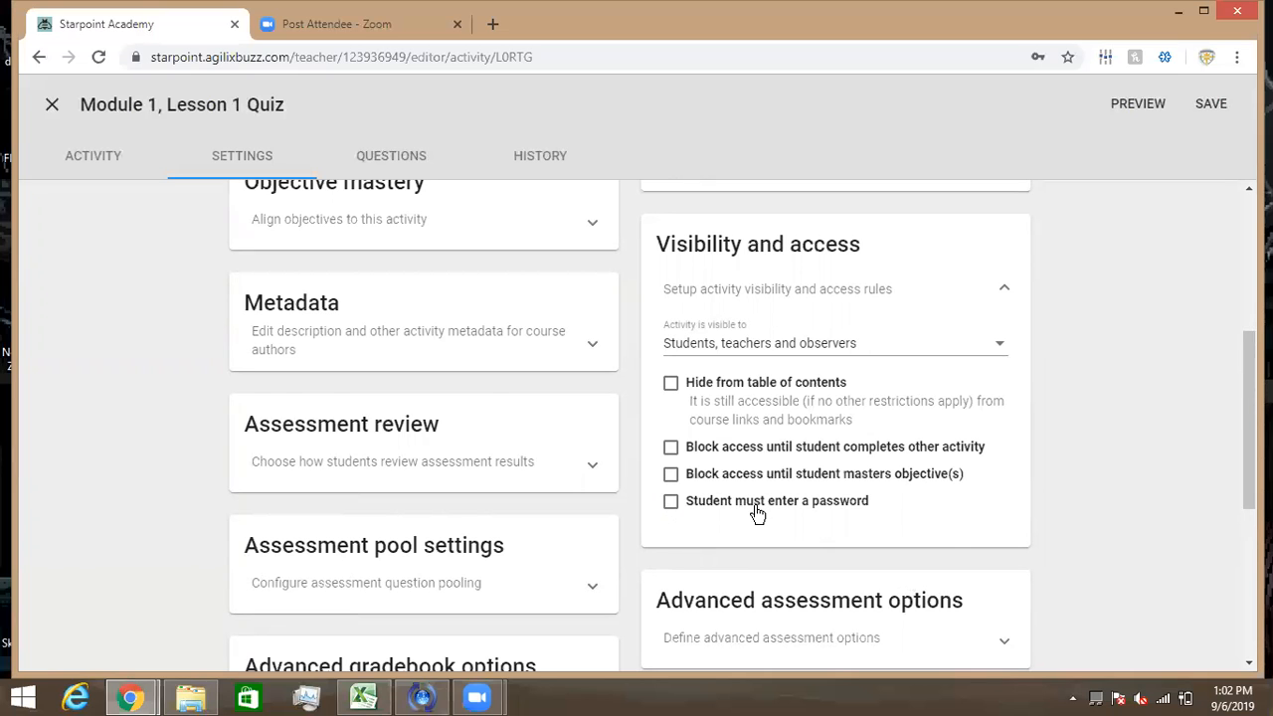
pyautogui.scroll(-2, 758, 512)
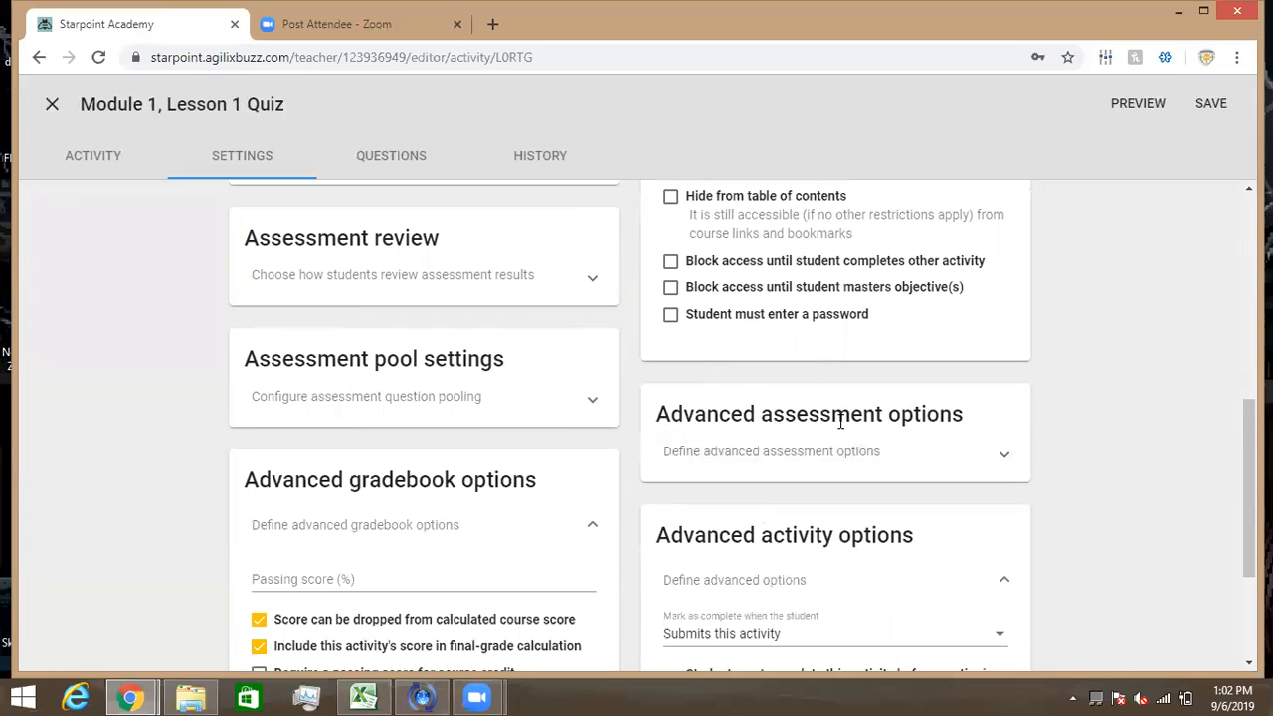
# - Expand Advanced assessment options and scroll through time limit, default question score and attempt minimum
pyautogui.click(980, 451)
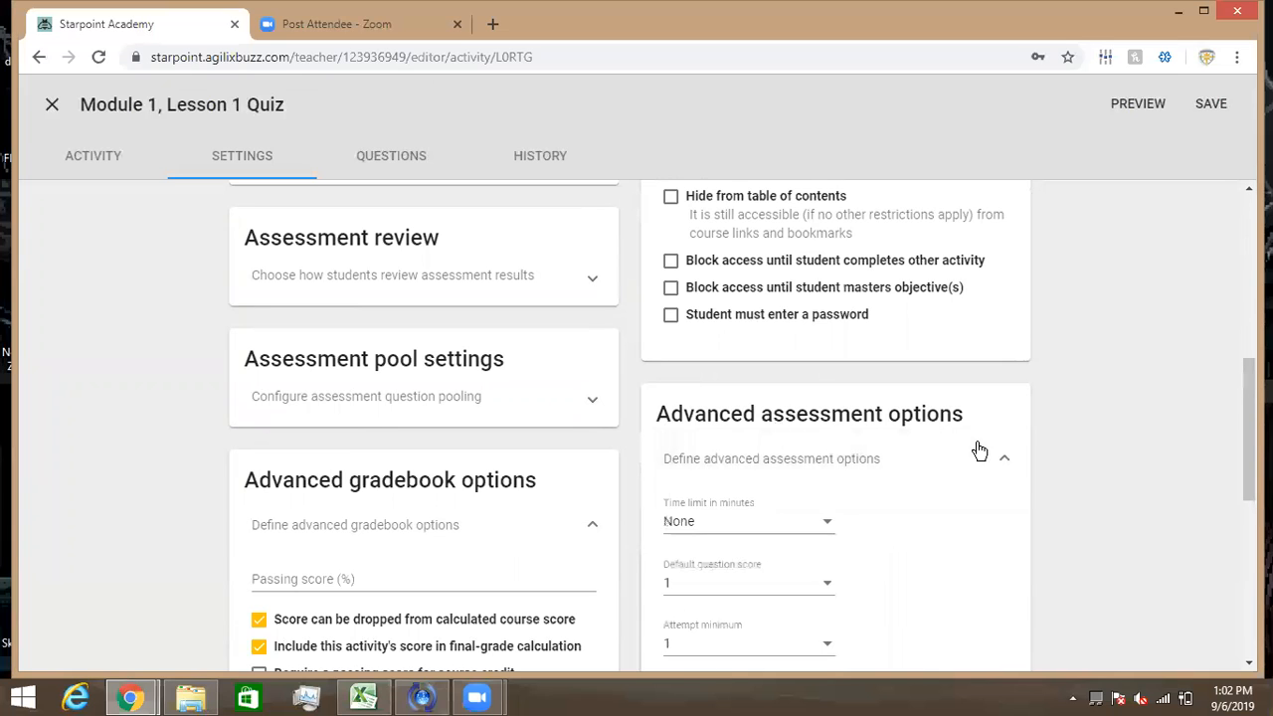
pyautogui.scroll(-1, 933, 484)
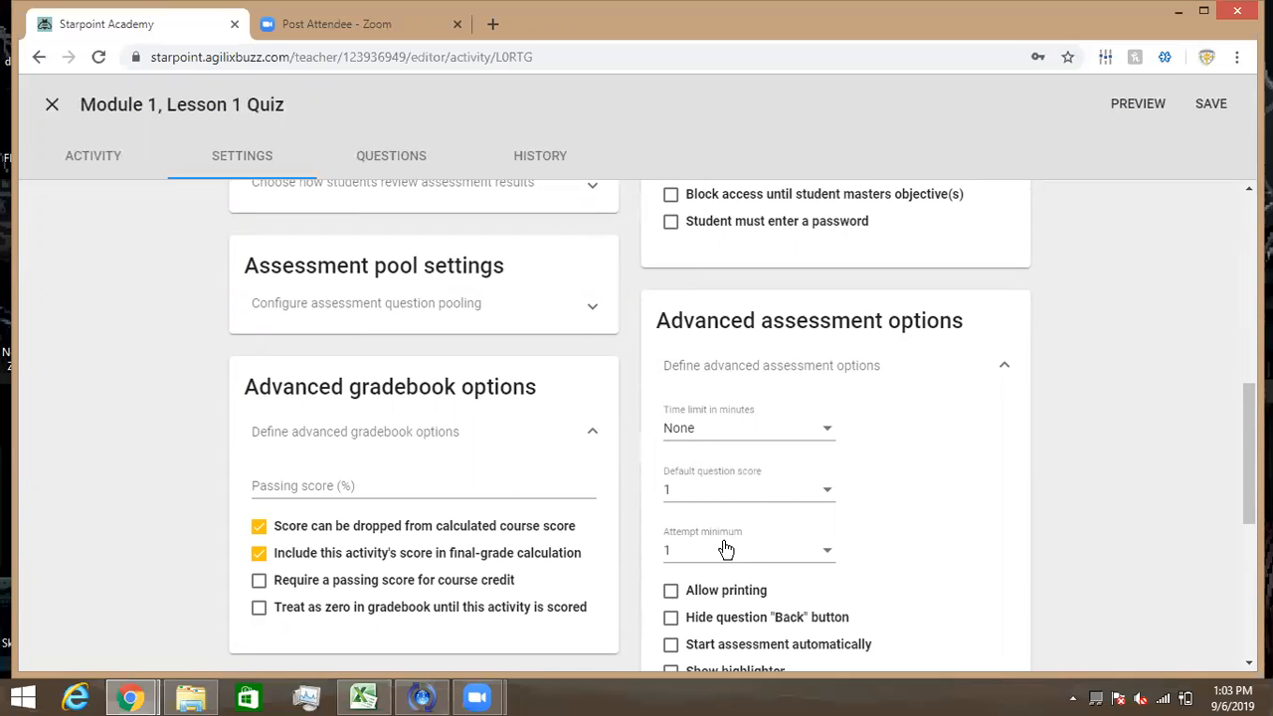
pyautogui.scroll(-1, 916, 512)
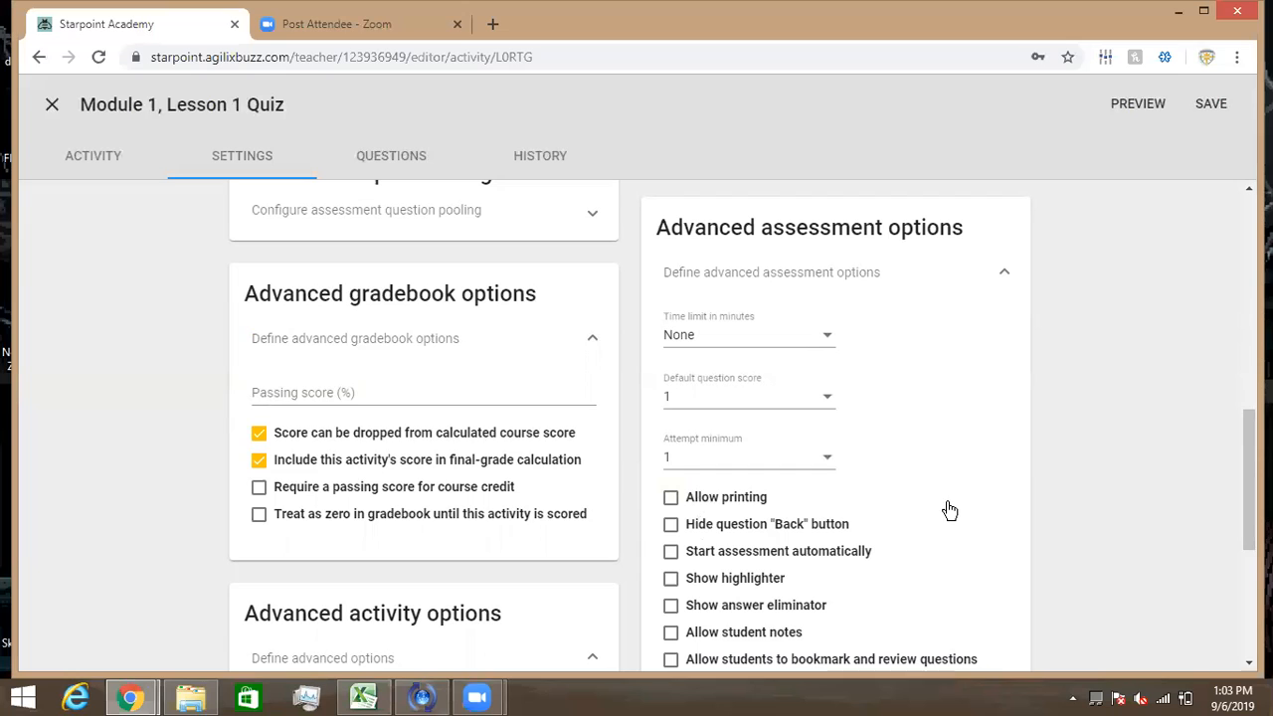
pyautogui.scroll(-1, 949, 510)
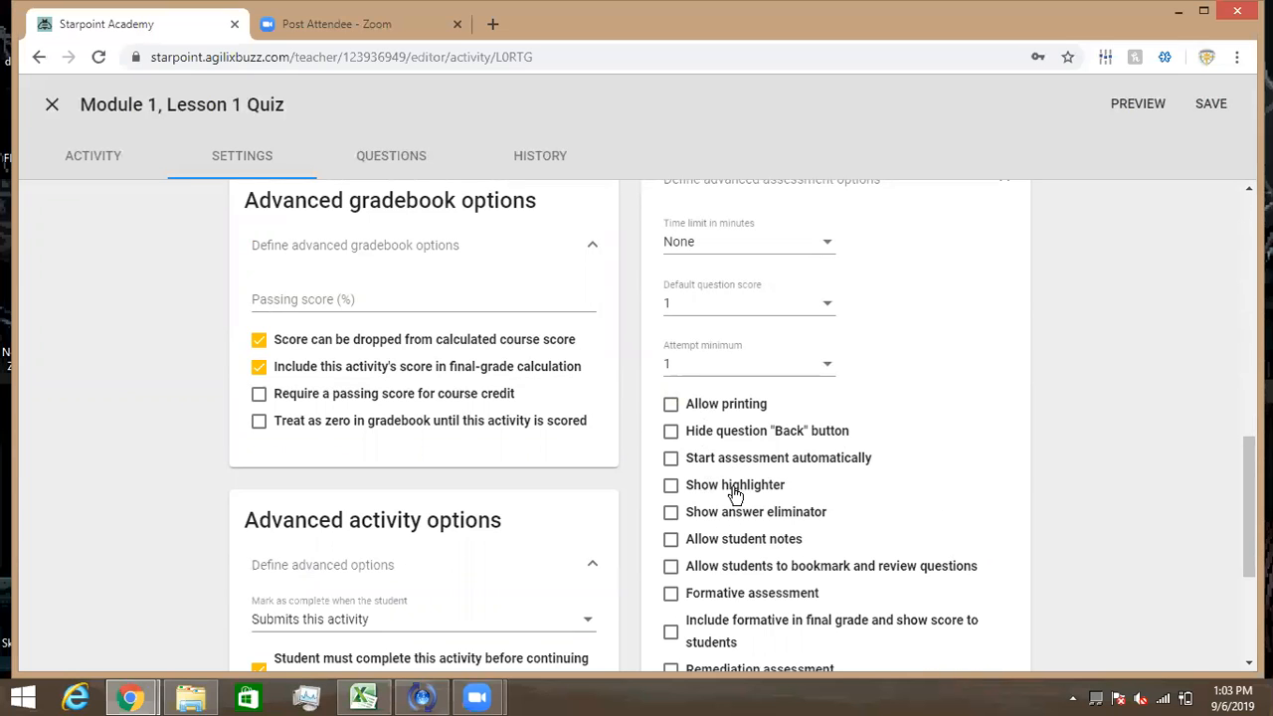
pyautogui.scroll(-2, 732, 532)
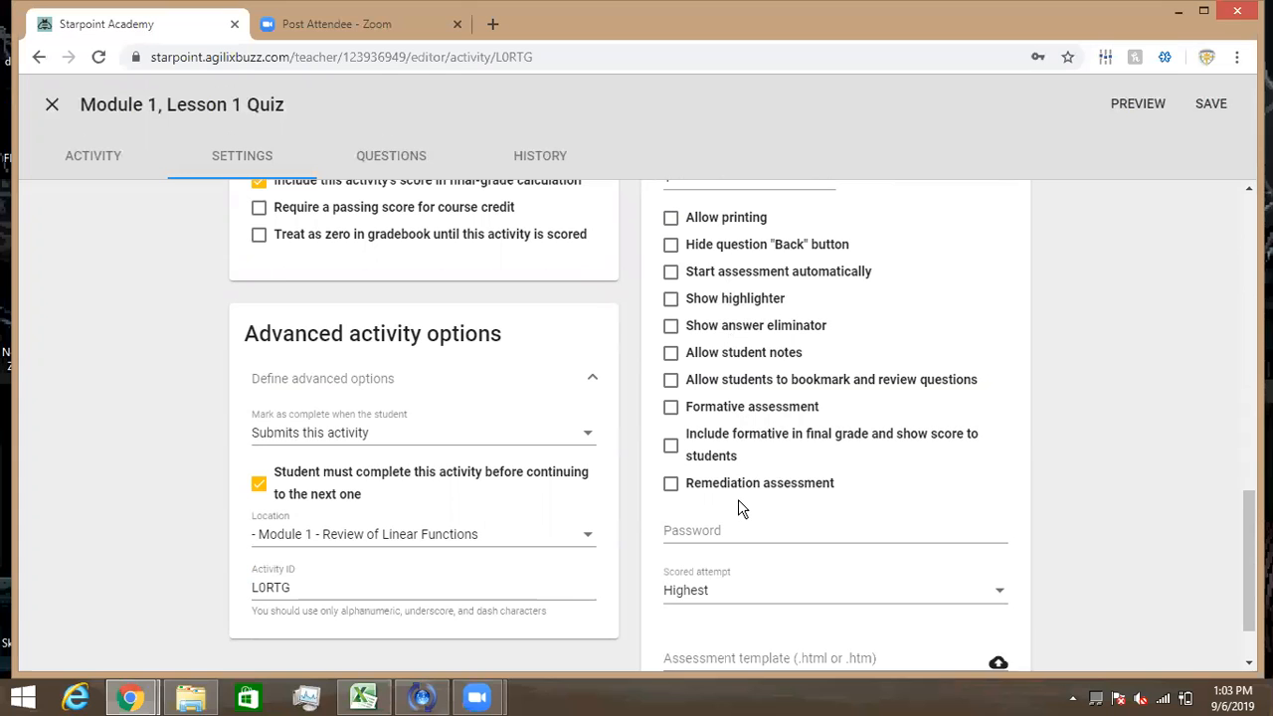
pyautogui.scroll(-1, 738, 507)
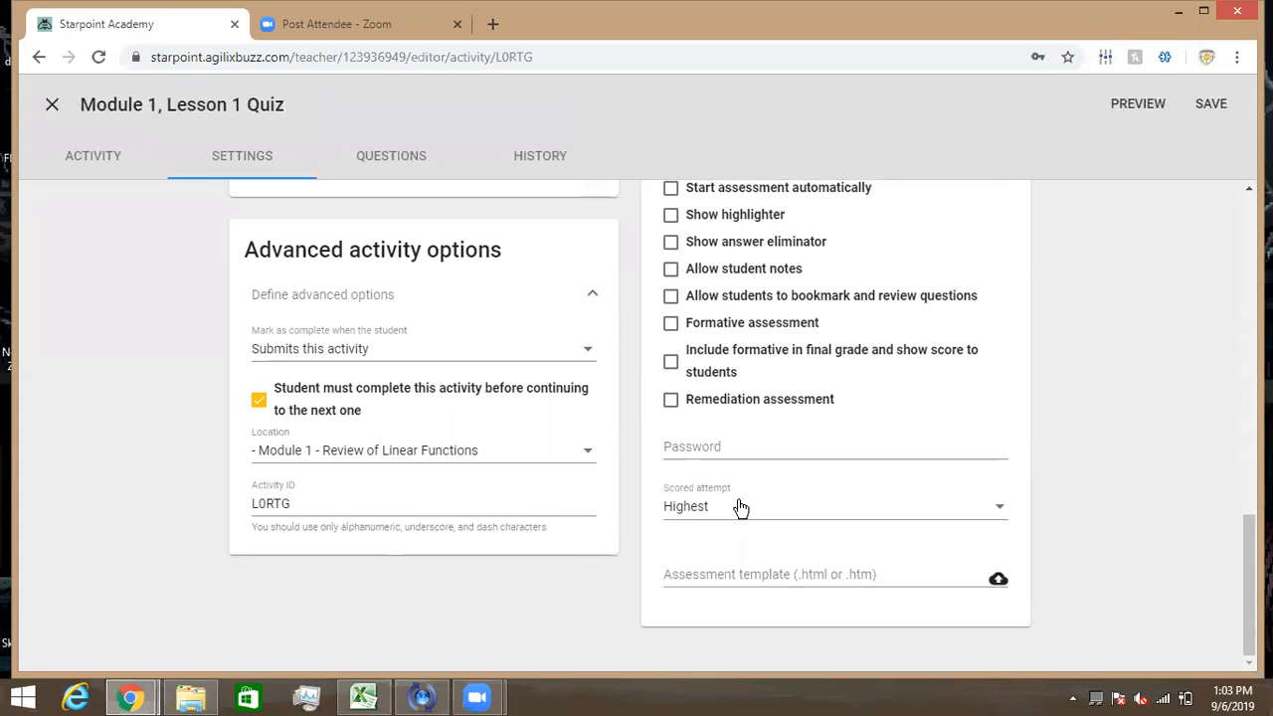
pyautogui.scroll(12, 741, 508)
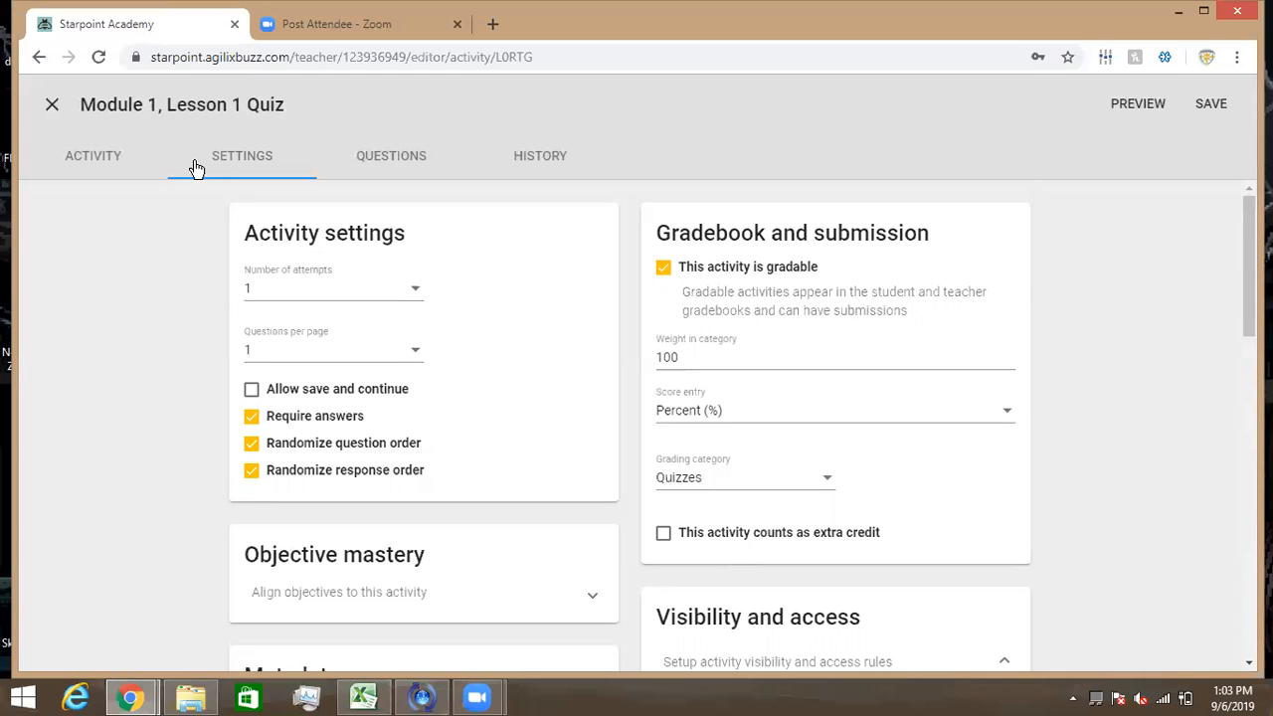
pyautogui.click(403, 161)
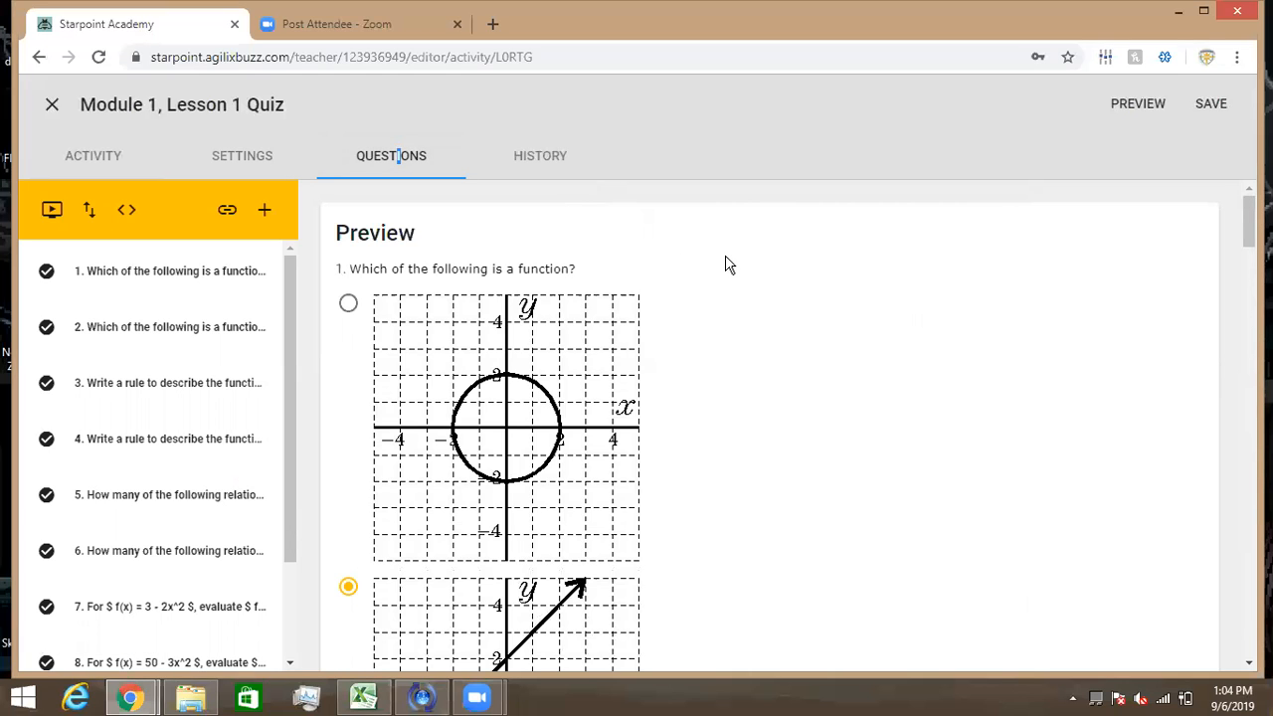
# - Scroll the ten-question list and open question 3, the y = −3x multiple-choice item
pyautogui.scroll(-2, 174, 407)
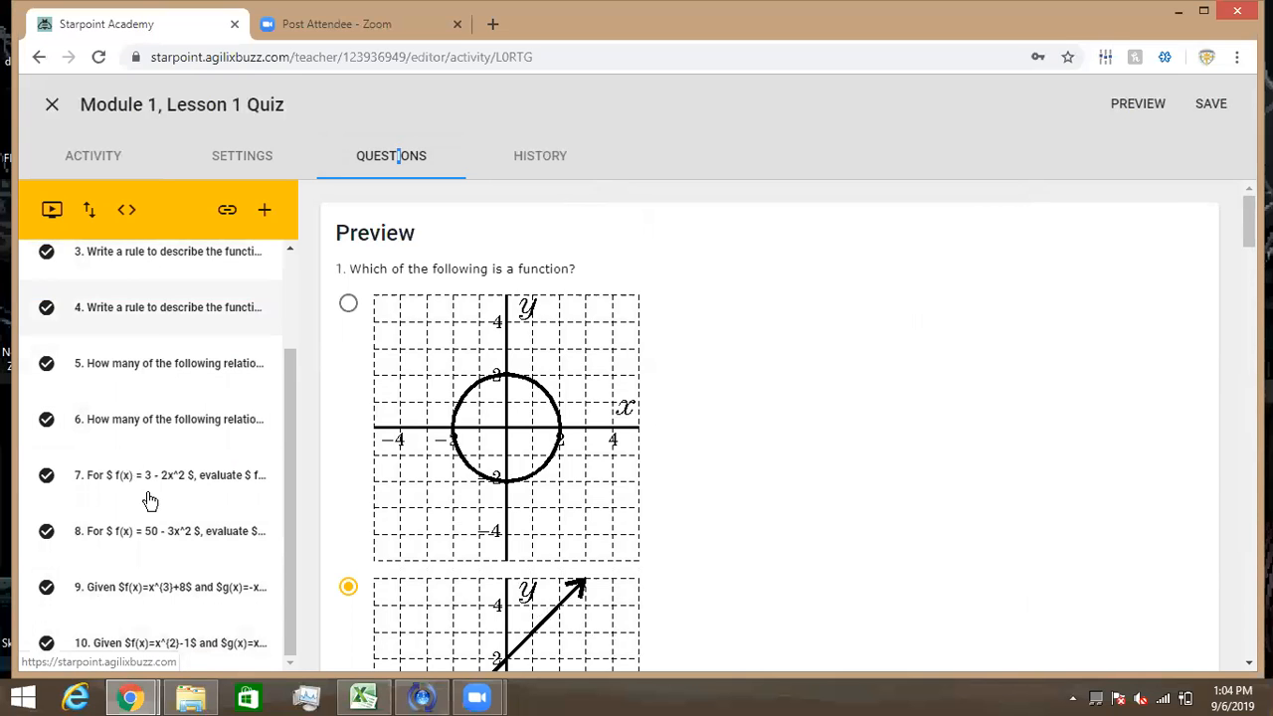
pyautogui.click(196, 277)
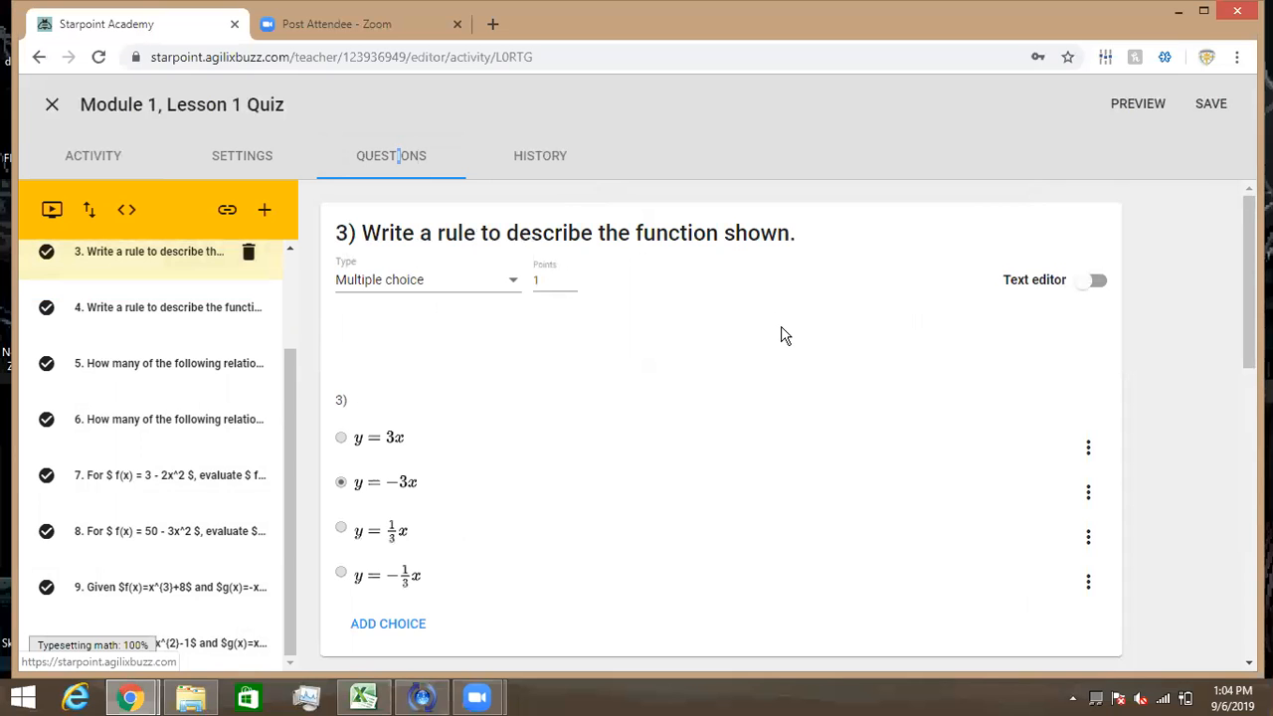
pyautogui.scroll(-3, 783, 333)
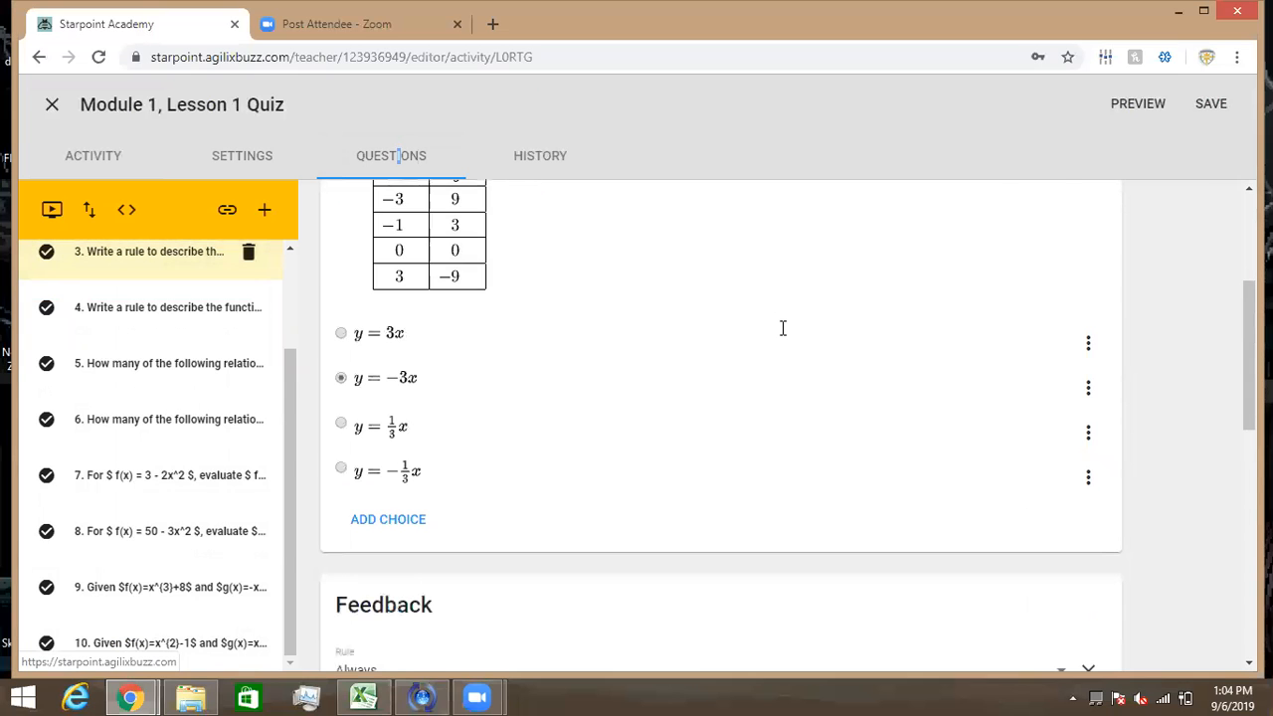
pyautogui.scroll(3, 782, 333)
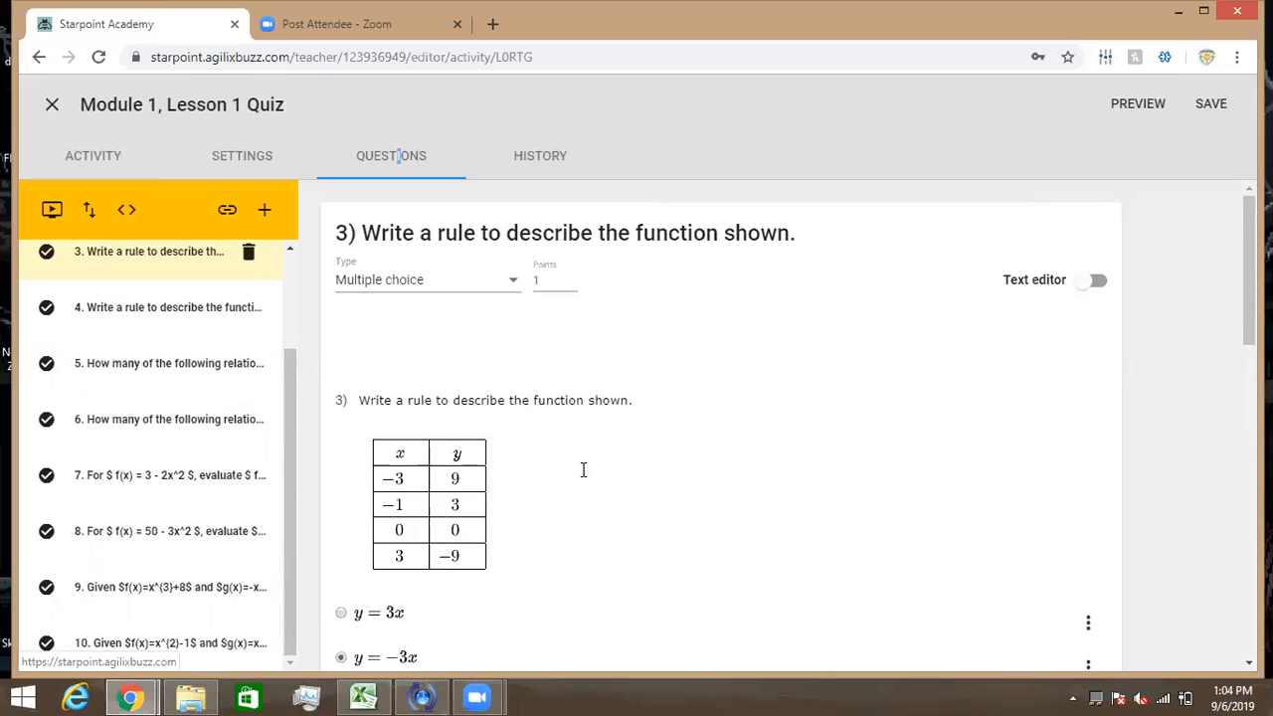
pyautogui.scroll(-5, 584, 469)
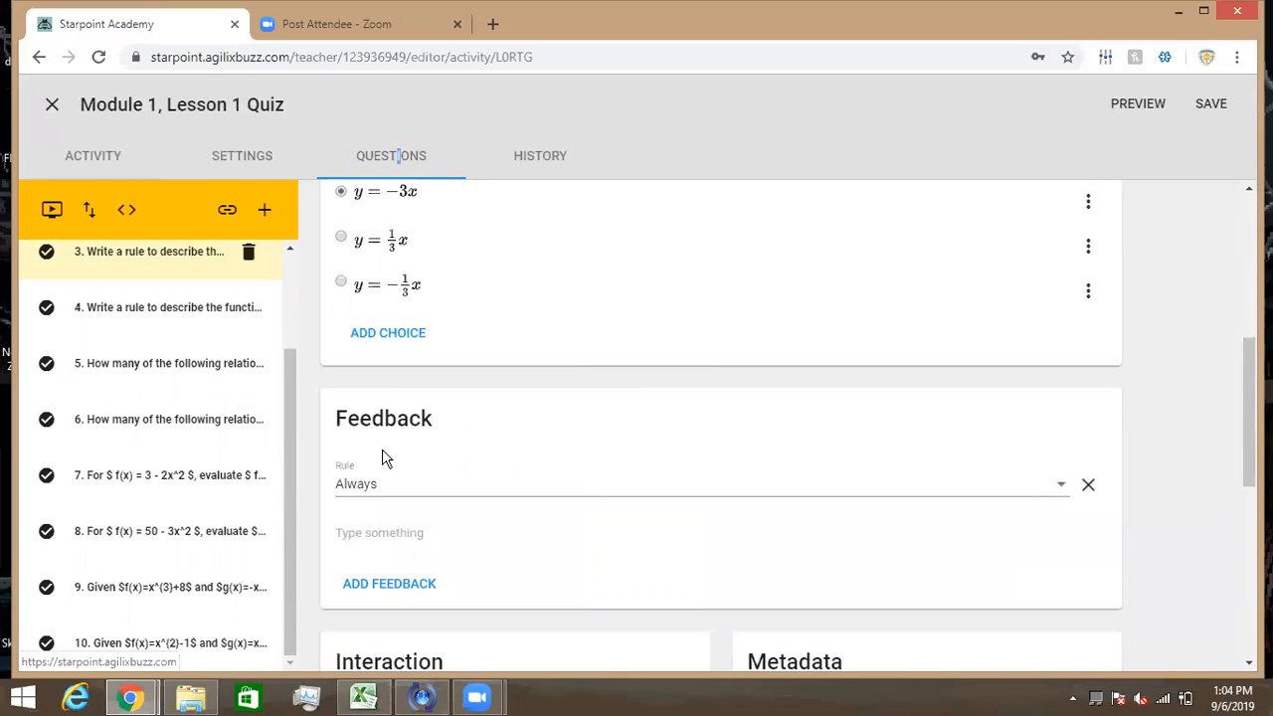
pyautogui.scroll(-2, 540, 488)
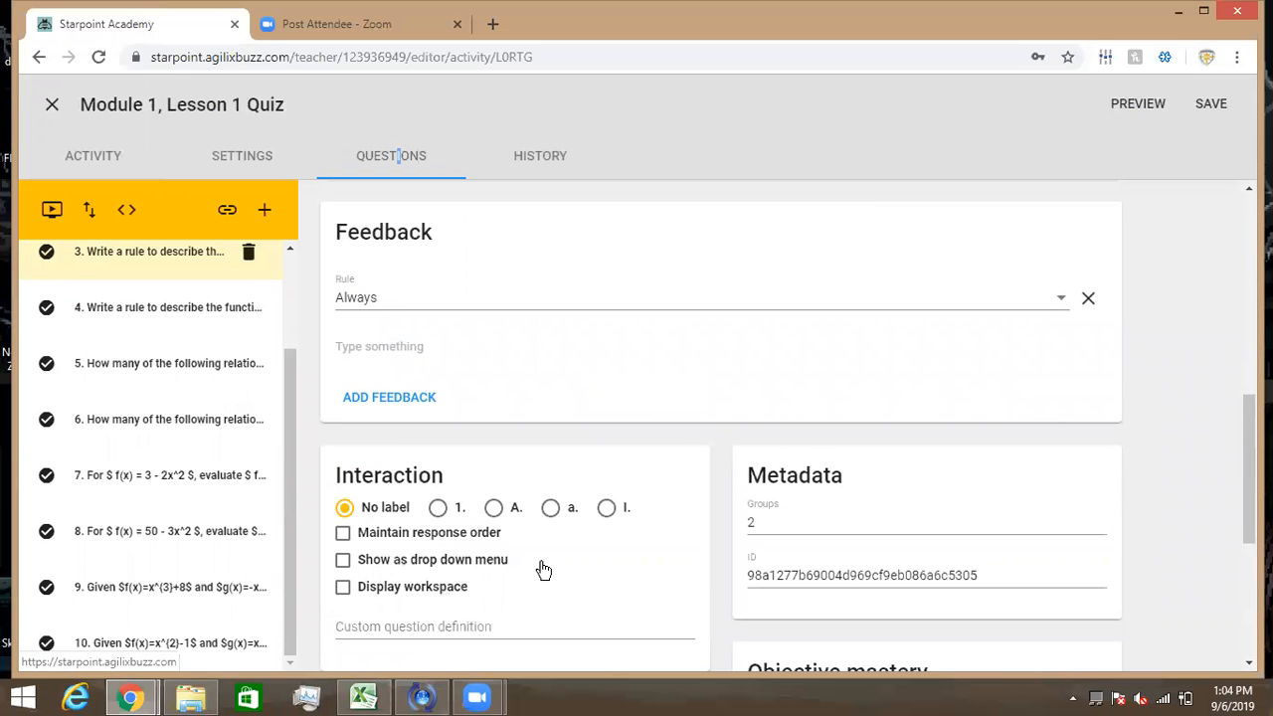
pyautogui.scroll(-3, 543, 569)
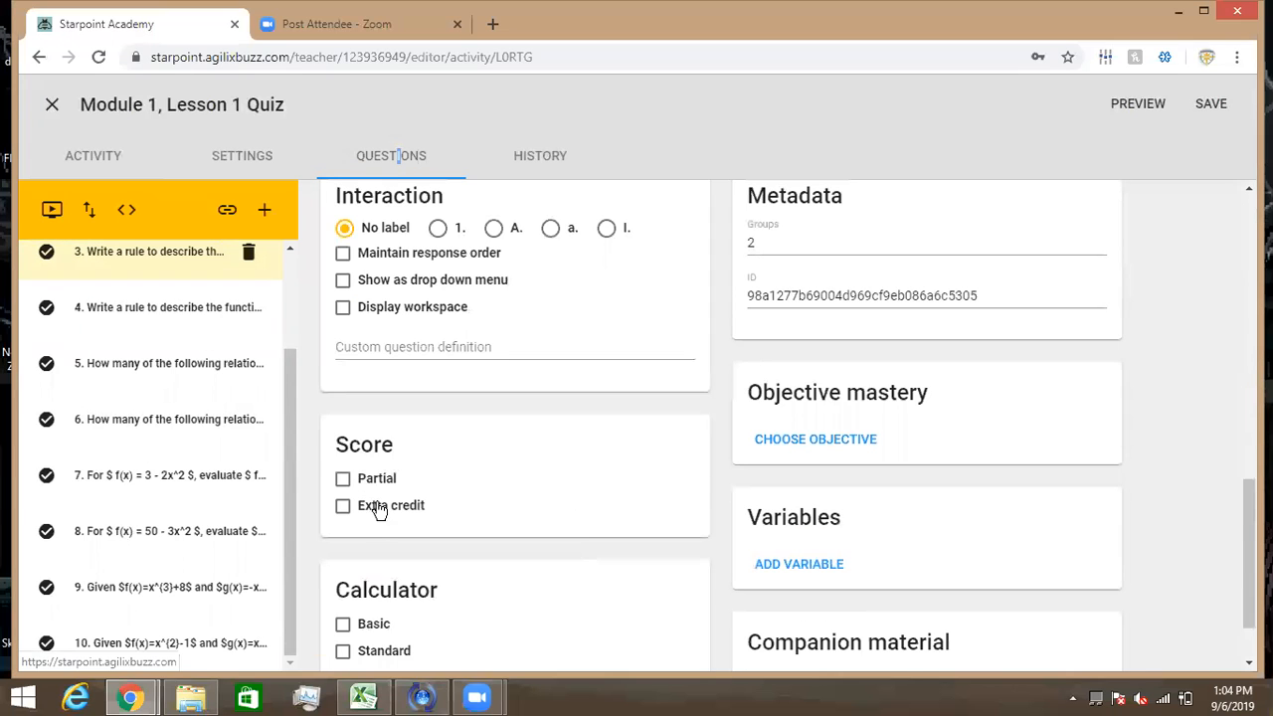
pyautogui.scroll(-1, 485, 495)
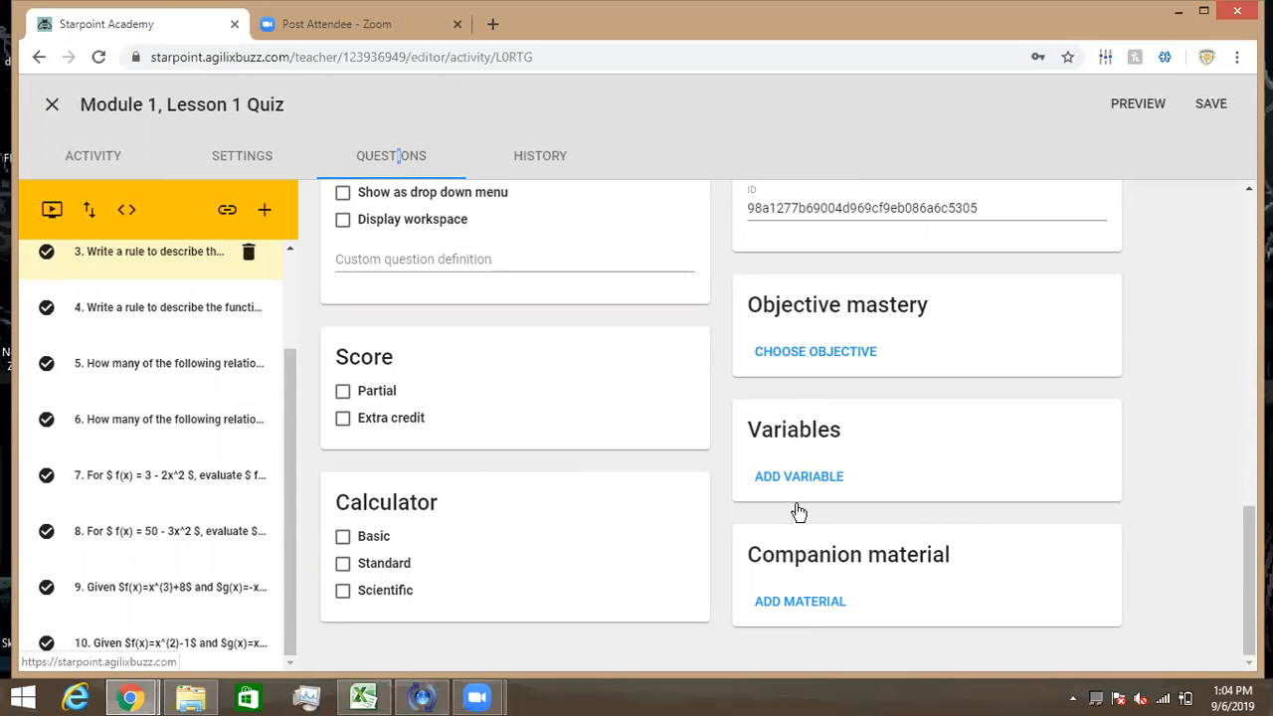
pyautogui.scroll(2, 630, 475)
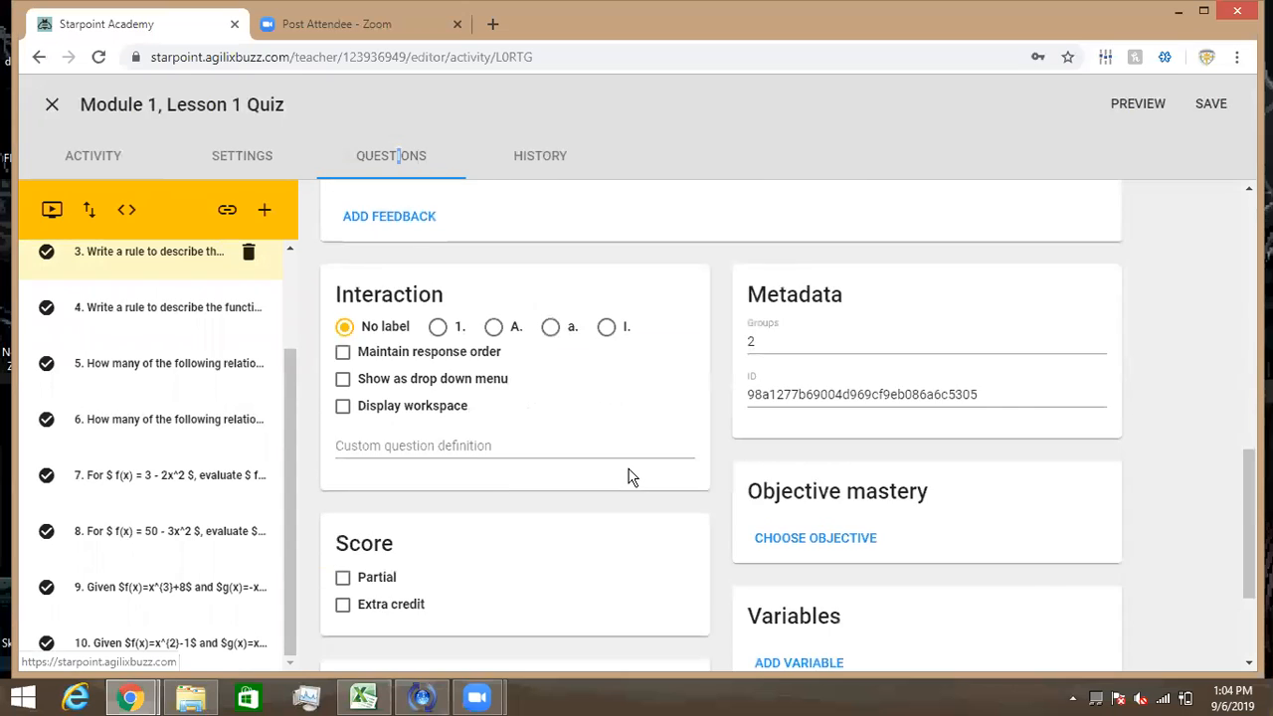
pyautogui.scroll(6, 629, 476)
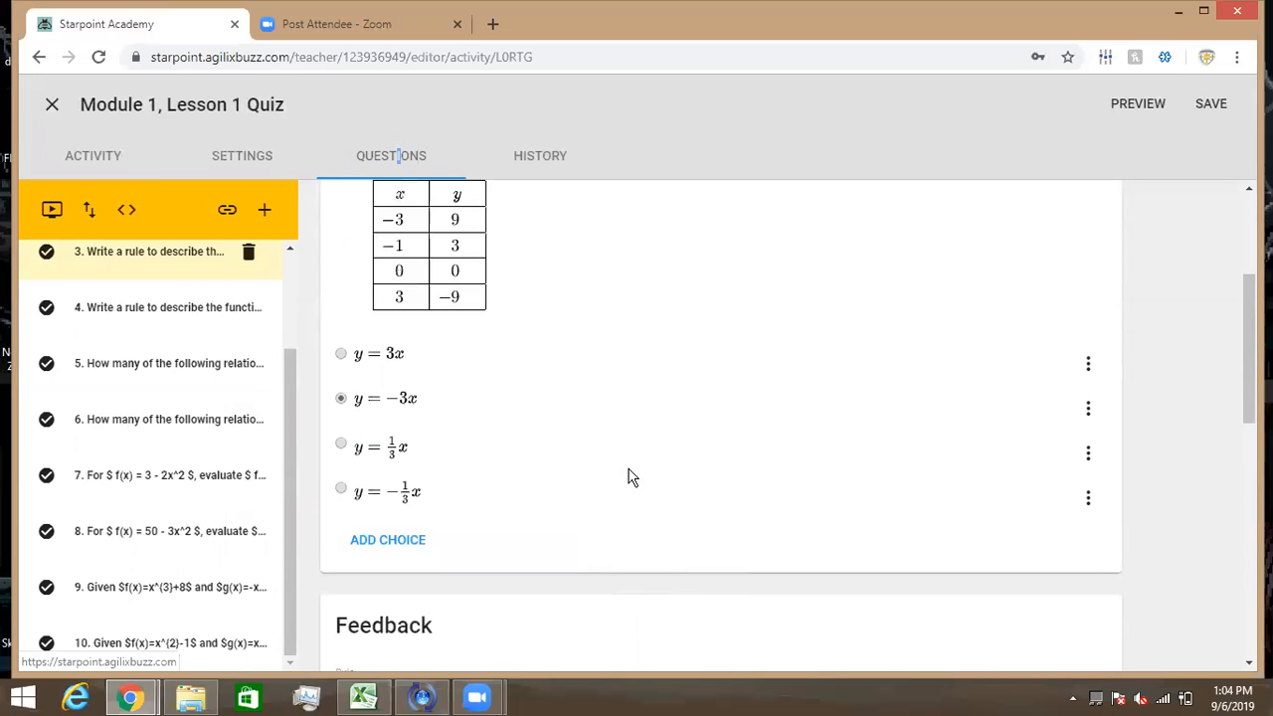
pyautogui.scroll(3, 628, 476)
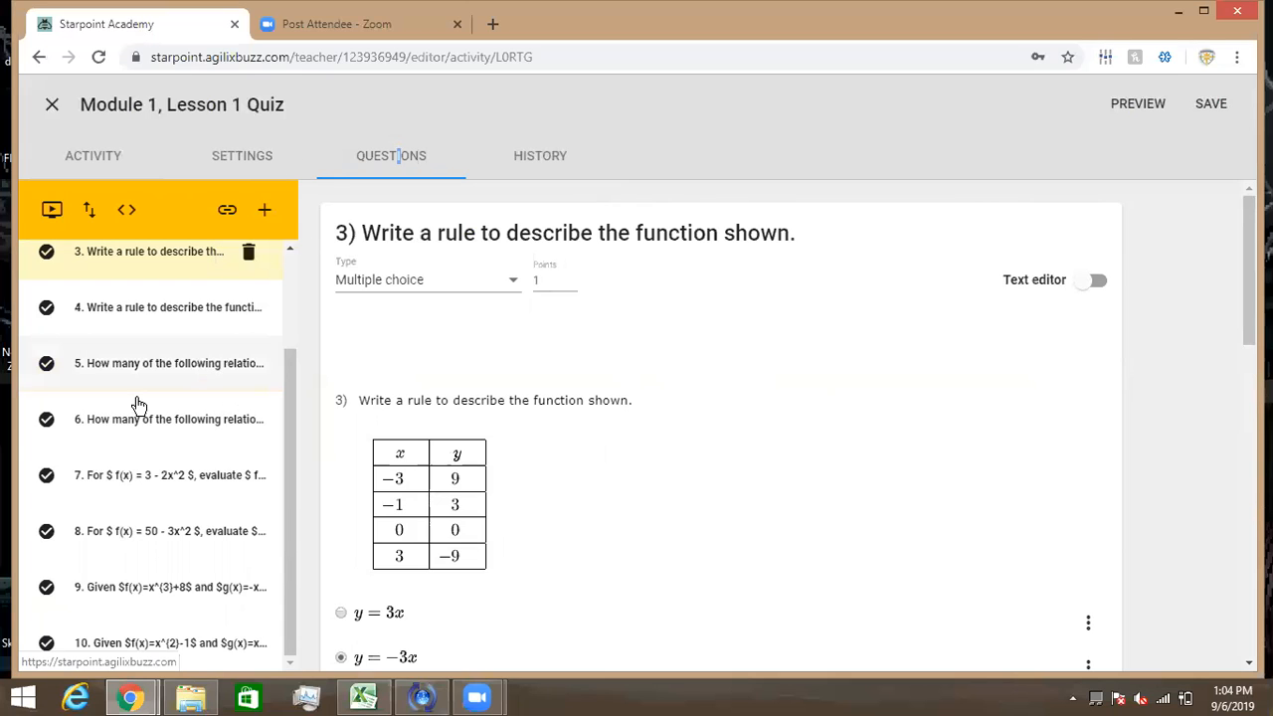
pyautogui.click(264, 213)
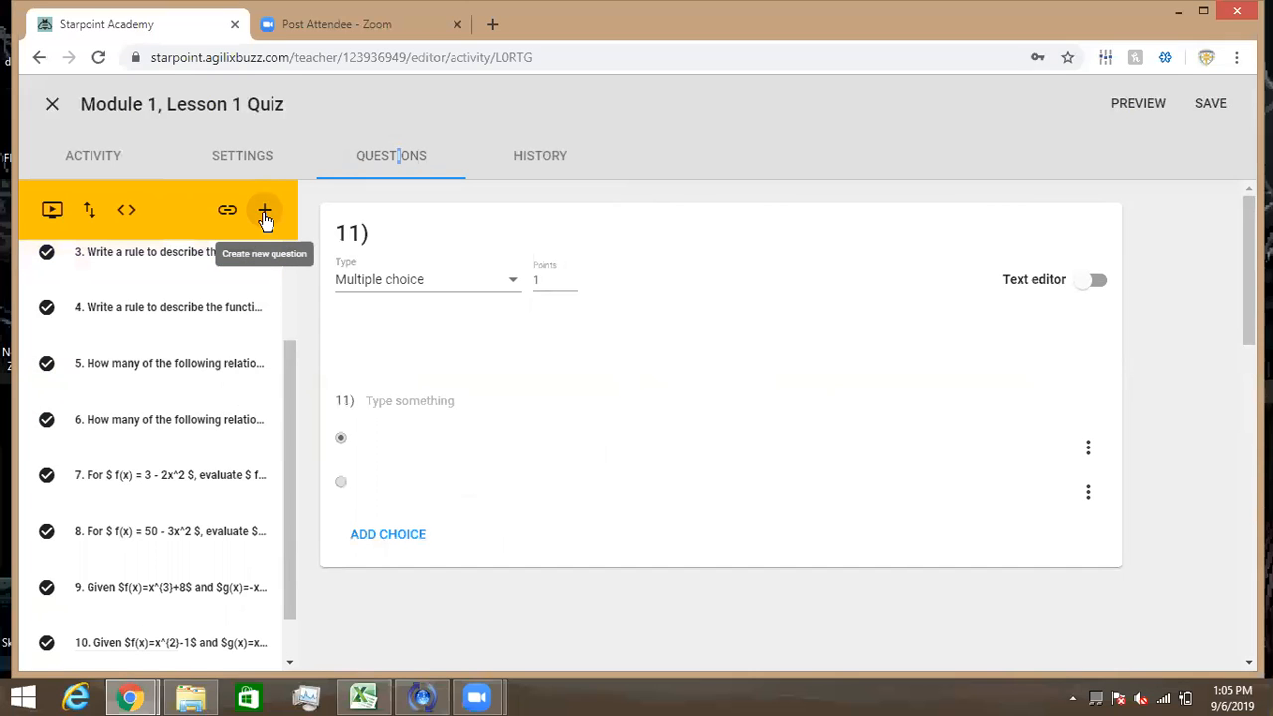
# - Browse the question Type list top to bottom, leaving new question 11 as Multiple choice
pyautogui.click(488, 287)
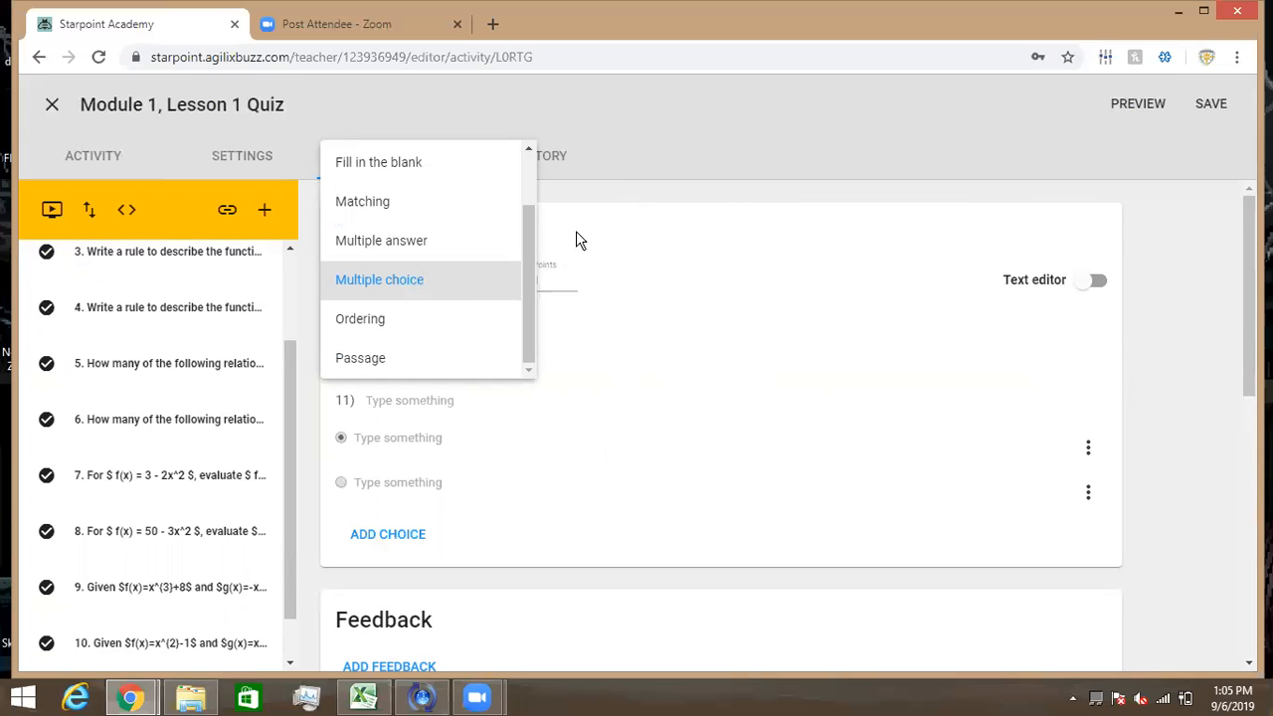
pyautogui.moveTo(525, 250); pyautogui.dragTo(525, 173)
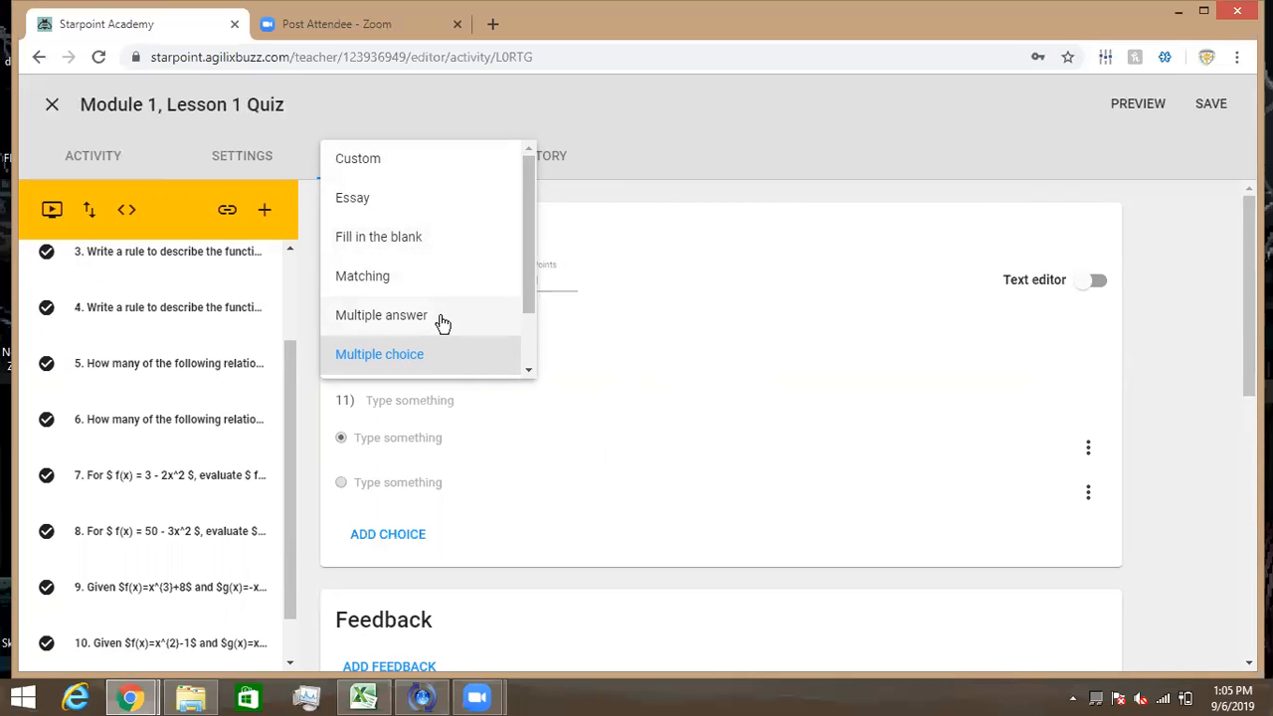
pyautogui.click(527, 371)
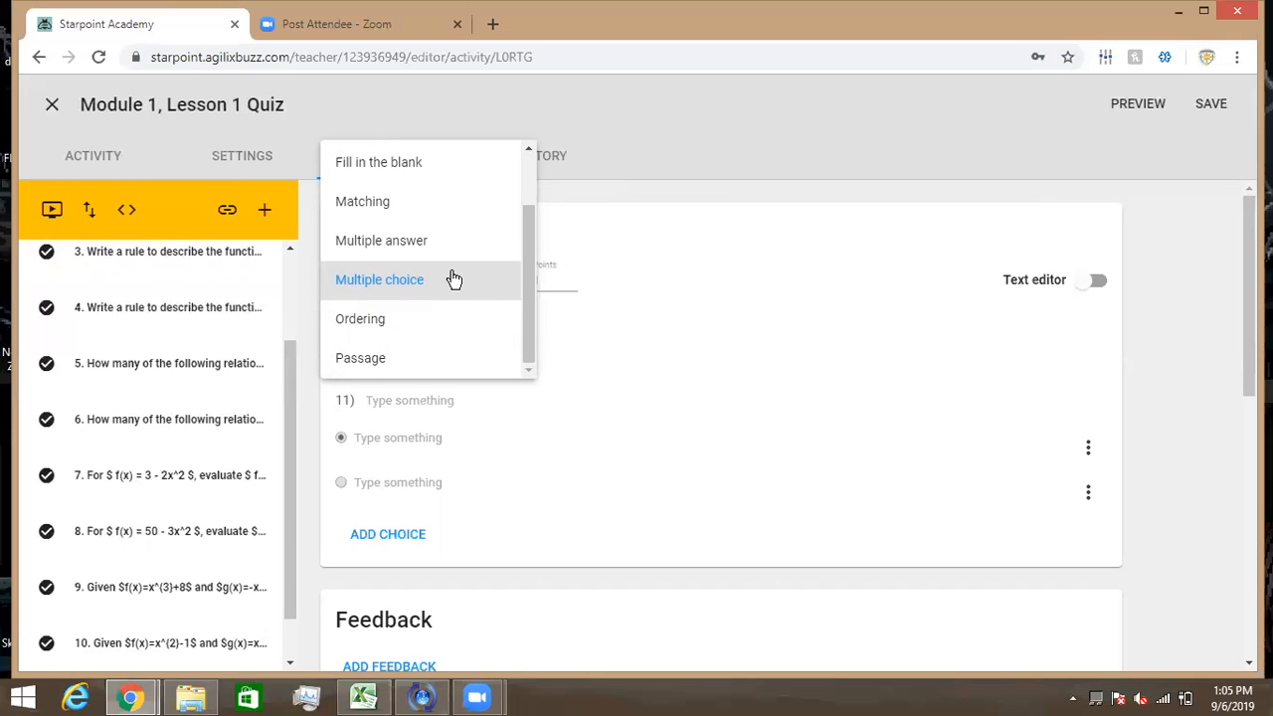
pyautogui.click(530, 149)
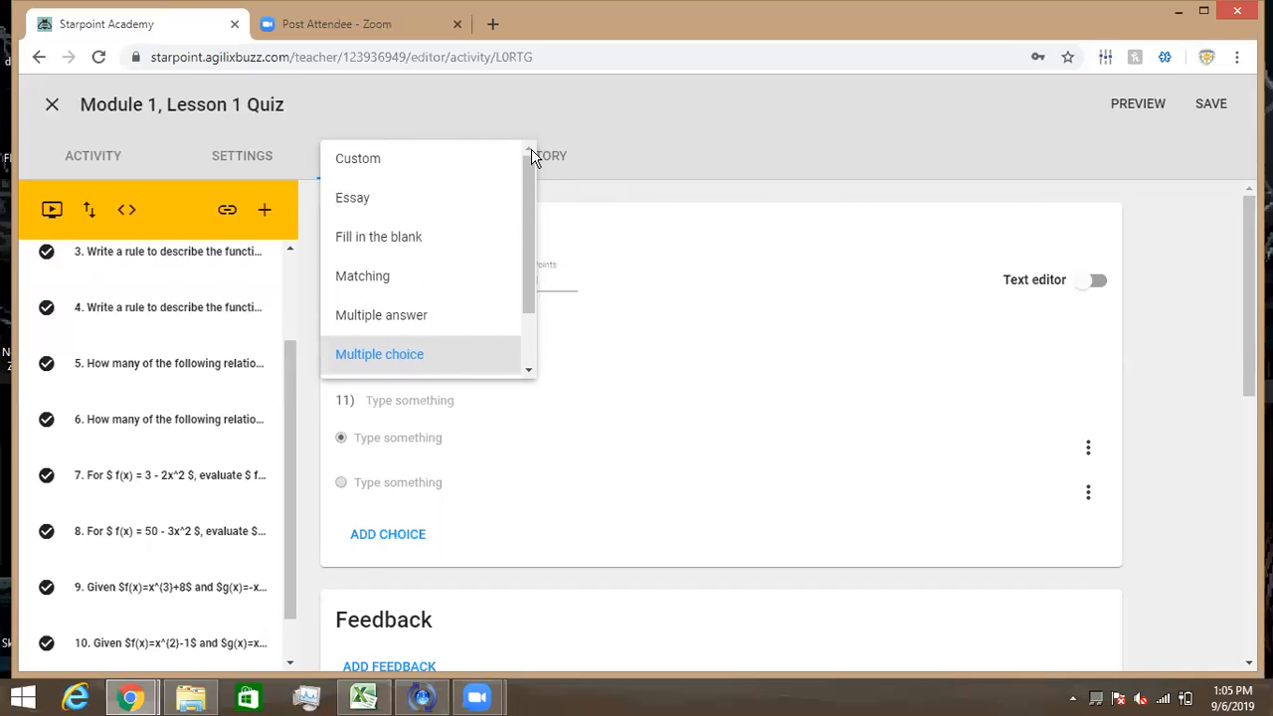
pyautogui.click(660, 279)
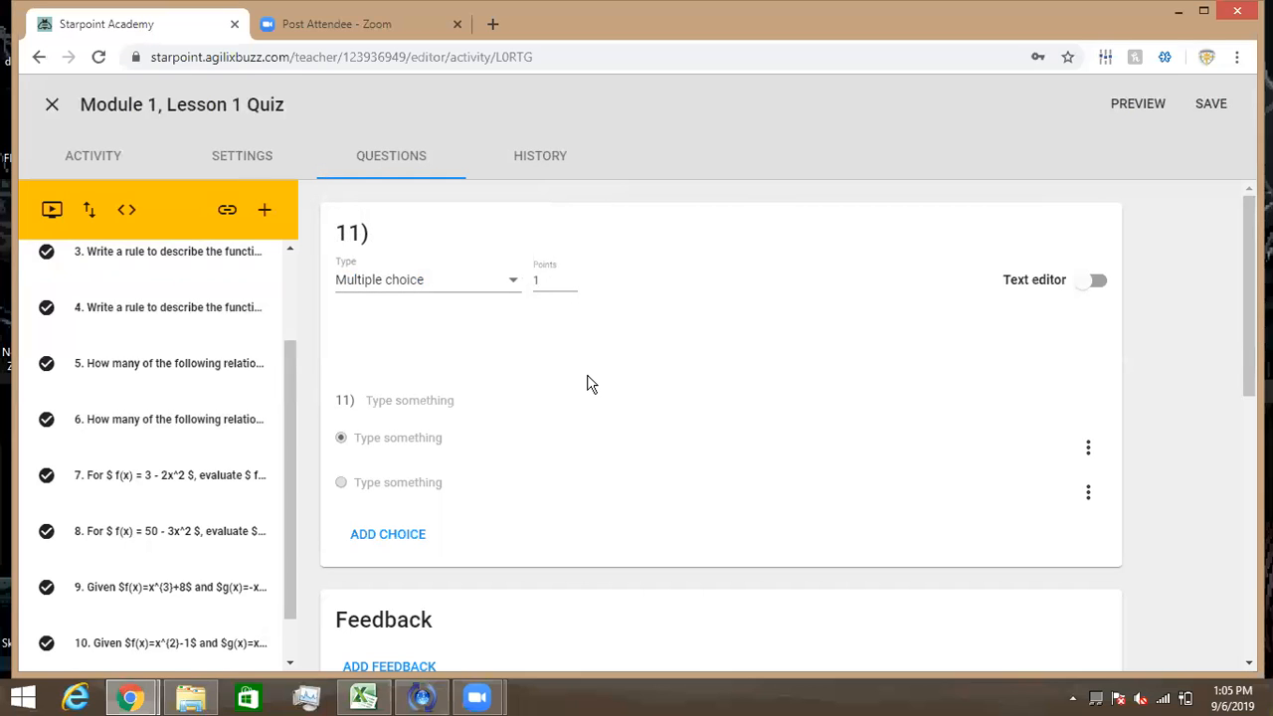
pyautogui.scroll(-1, 587, 385)
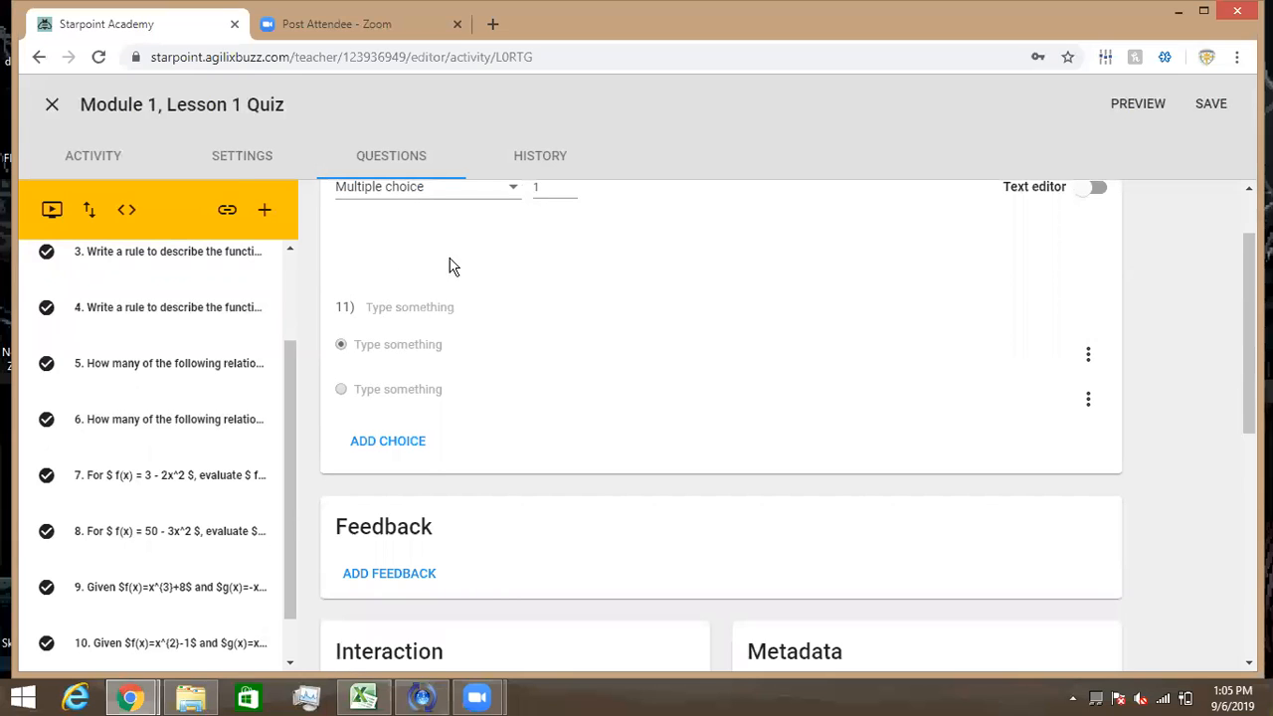
pyautogui.scroll(1, 458, 242)
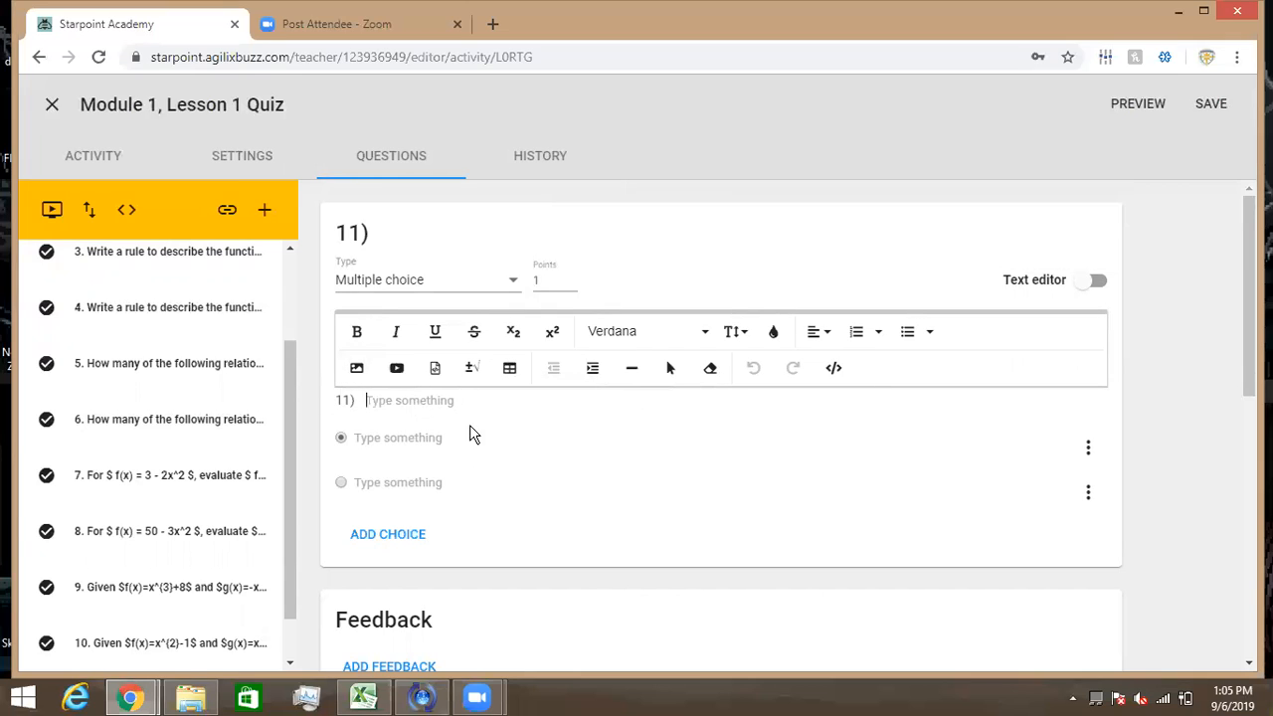
pyautogui.click(414, 433)
pyautogui.click(341, 438)
pyautogui.click(368, 485)
pyautogui.click(546, 474)
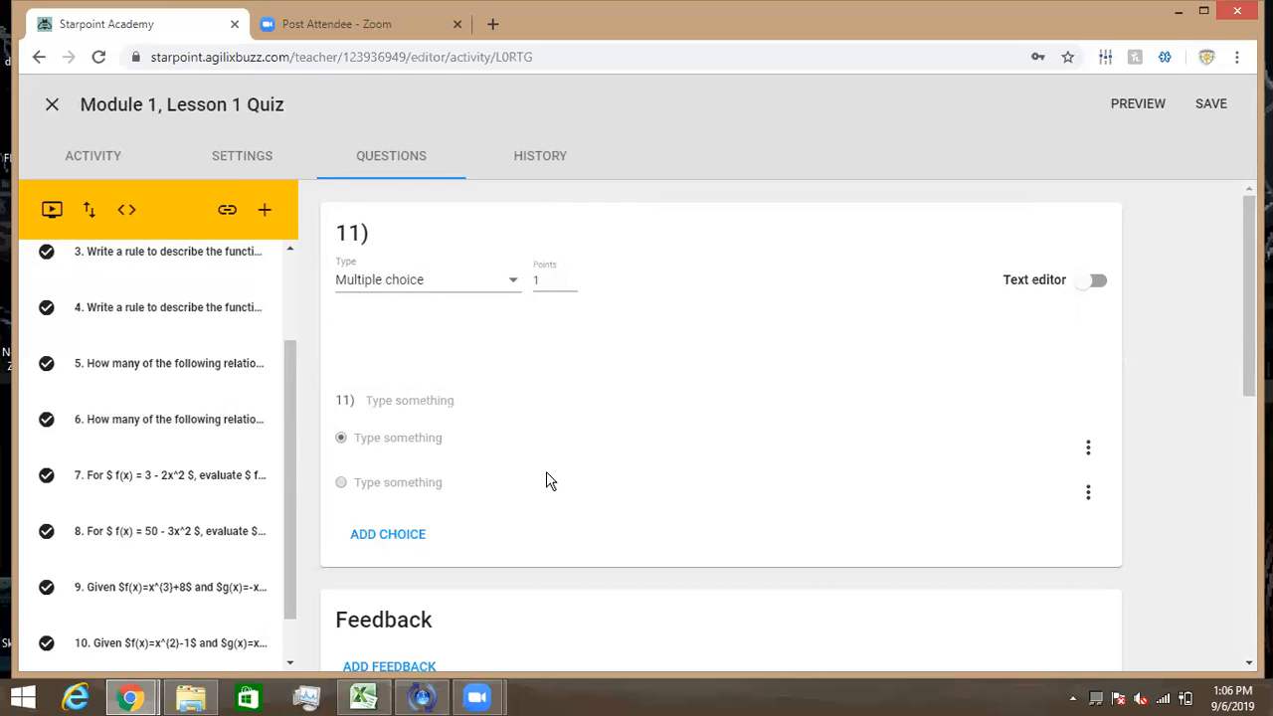
pyautogui.scroll(-3, 546, 481)
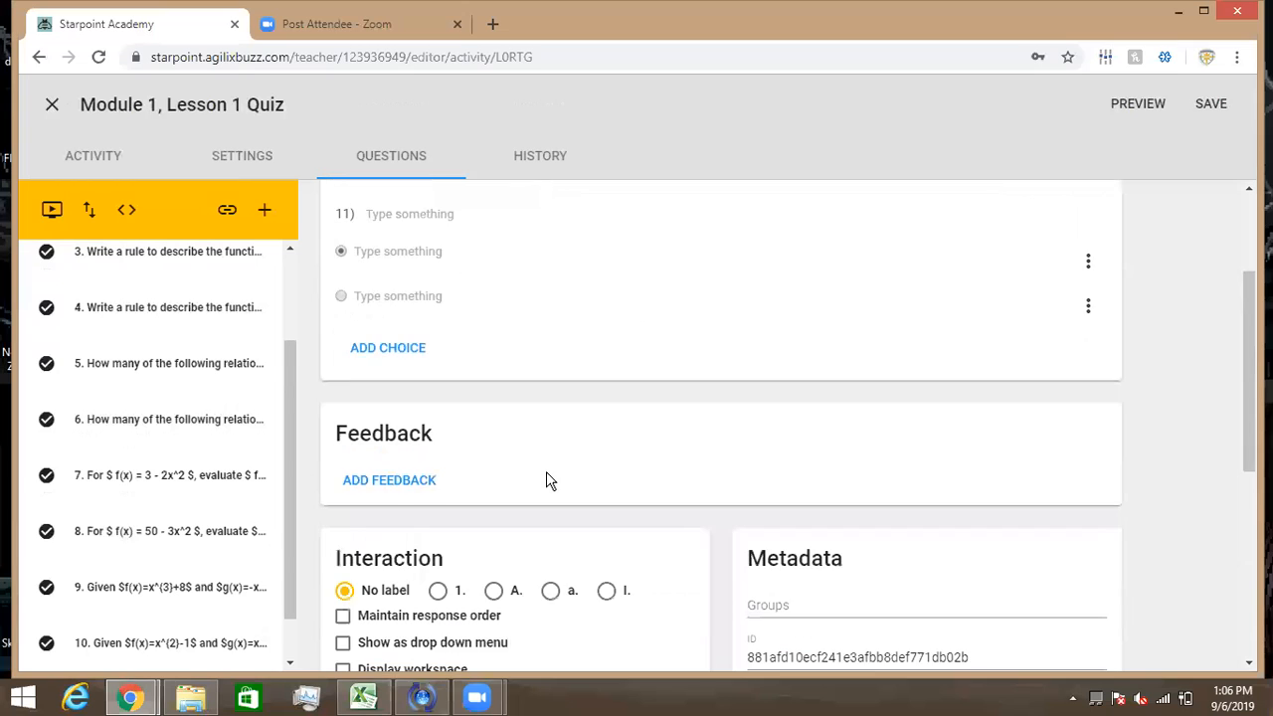
pyautogui.scroll(-1, 546, 471)
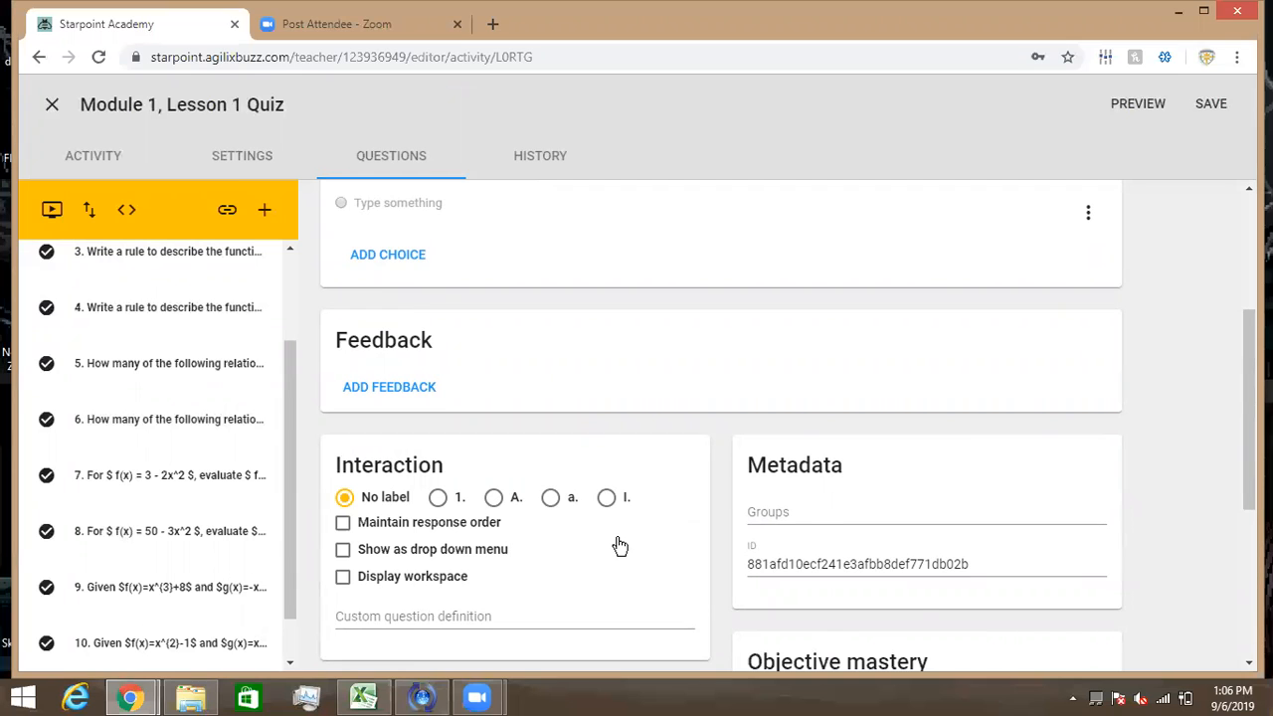
pyautogui.scroll(-1, 620, 546)
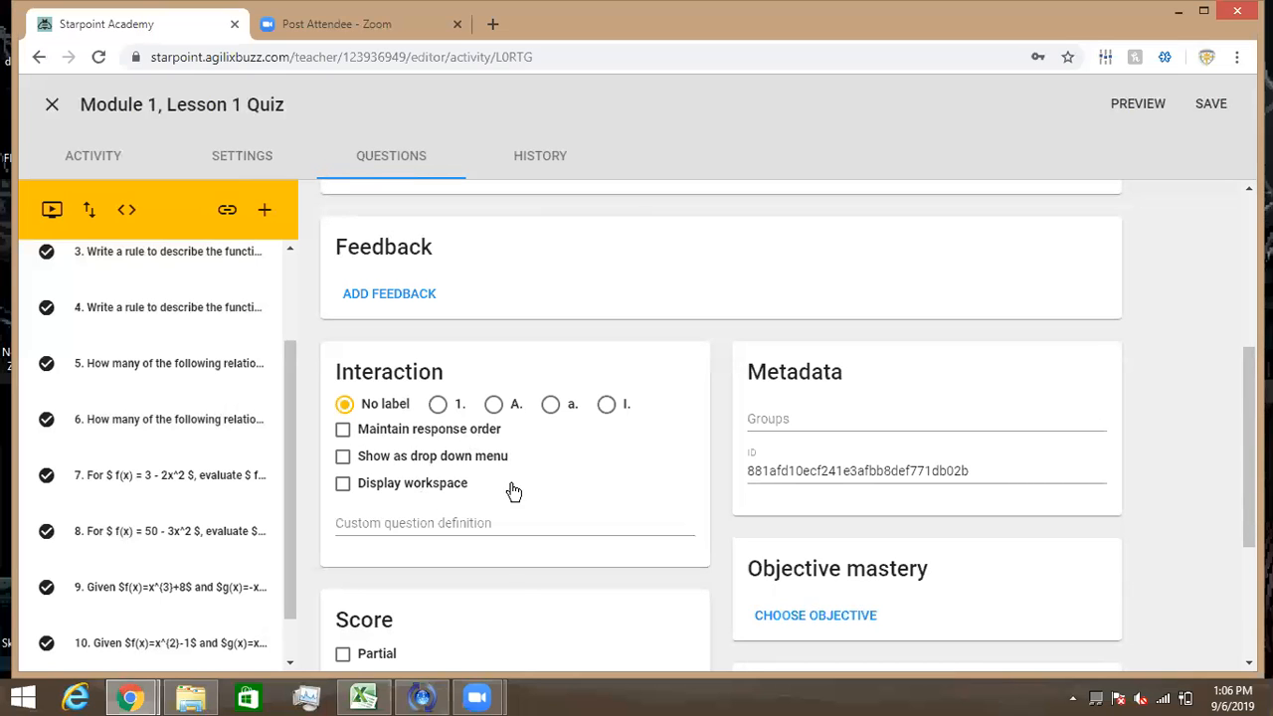
pyautogui.scroll(-2, 557, 468)
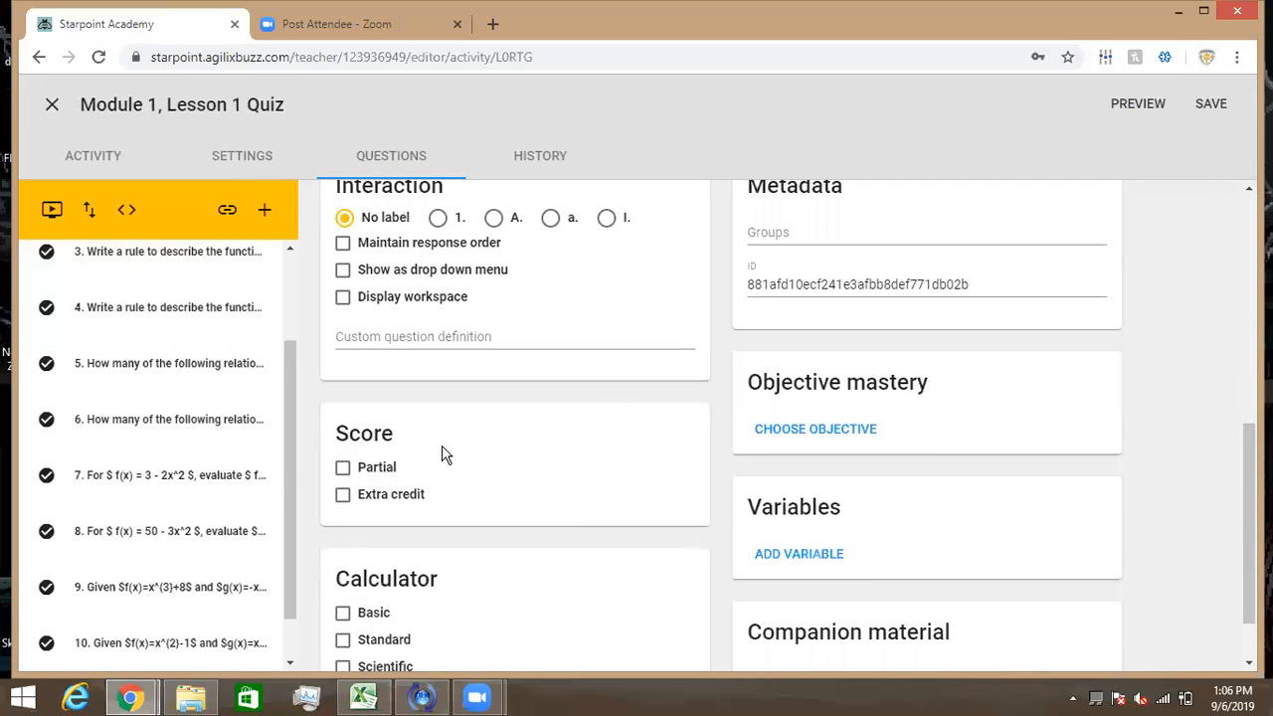
pyautogui.scroll(-1, 463, 502)
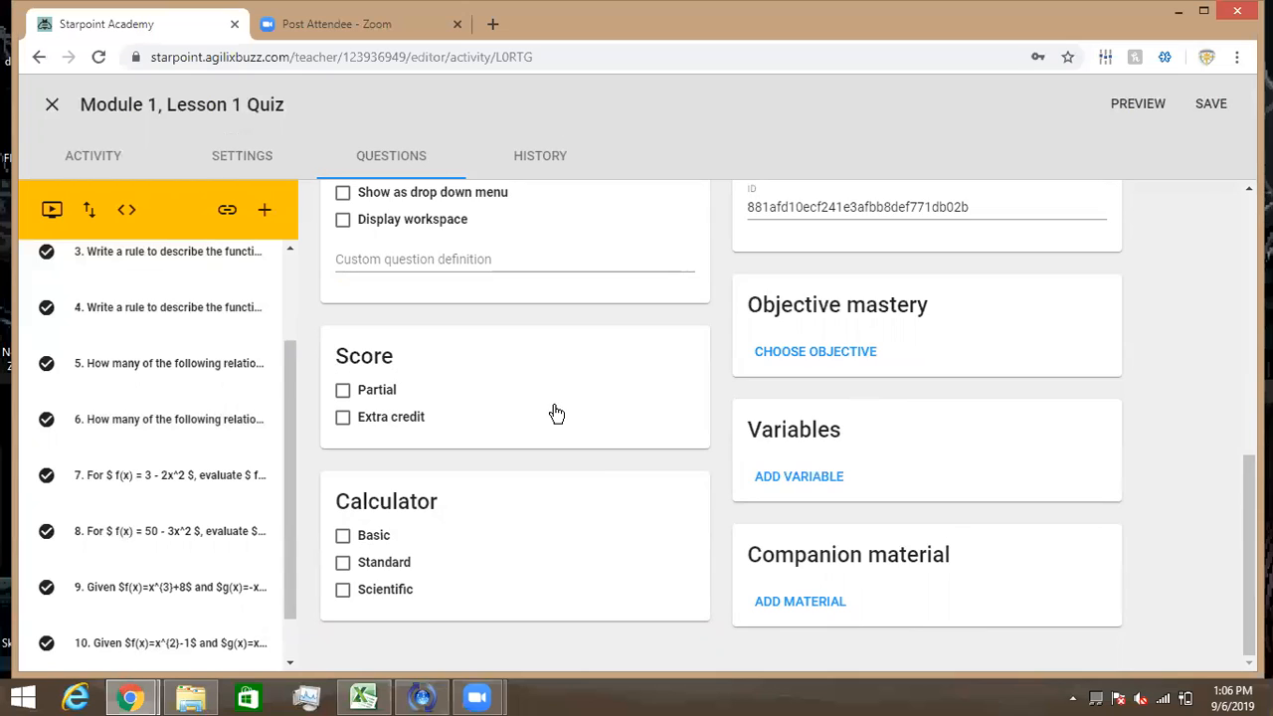
pyautogui.scroll(6, 555, 408)
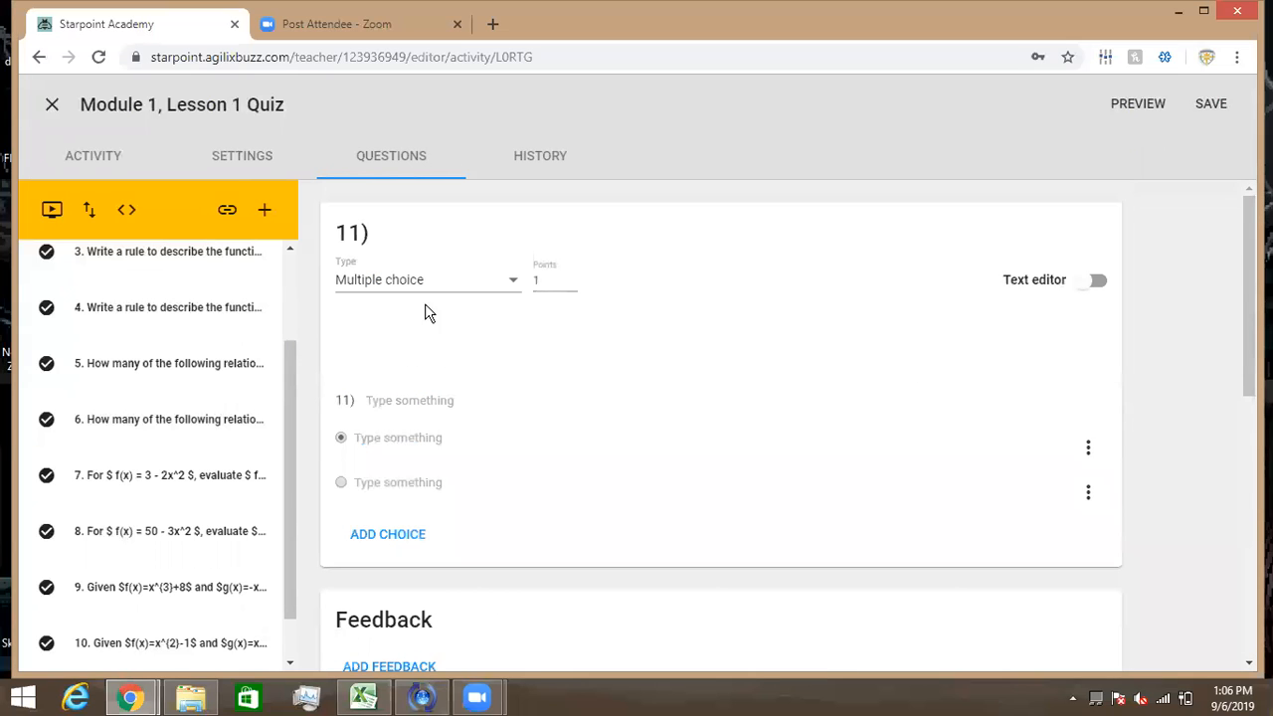
# - Keep Multiple choice as the question type, then delete the empty question 11
pyautogui.click(511, 288)
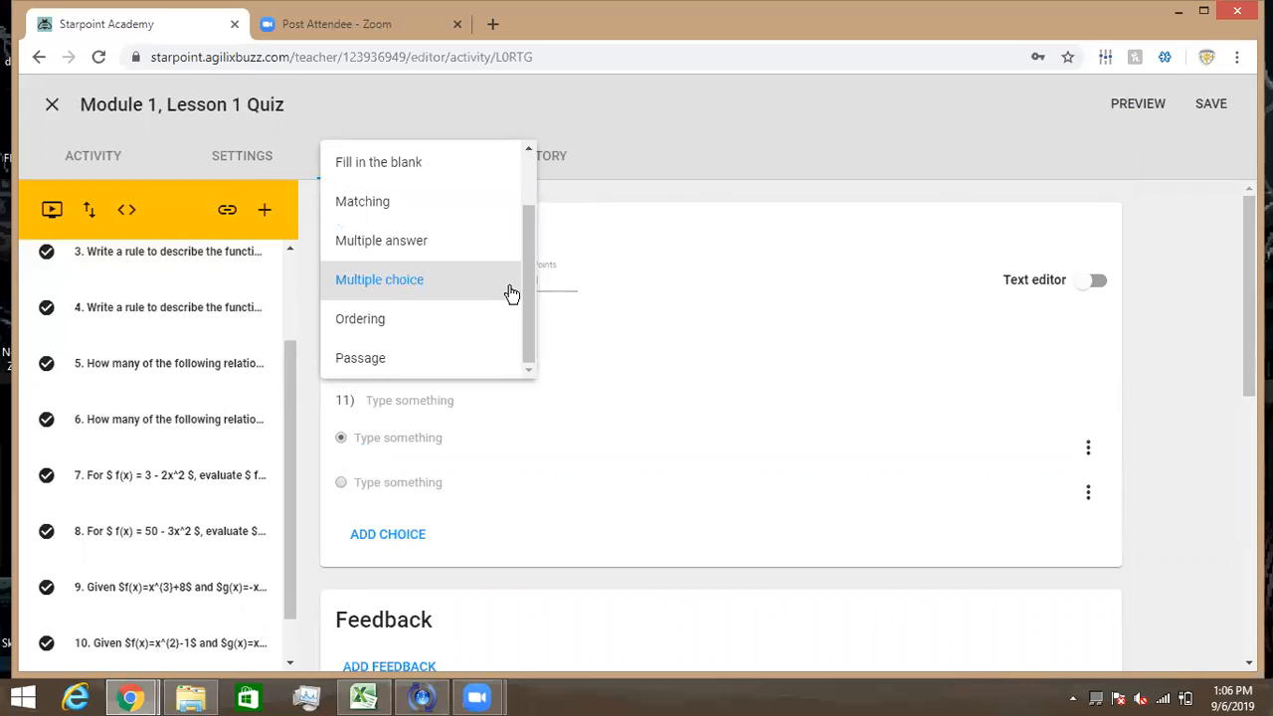
pyautogui.moveTo(527, 274); pyautogui.dragTo(535, 197)
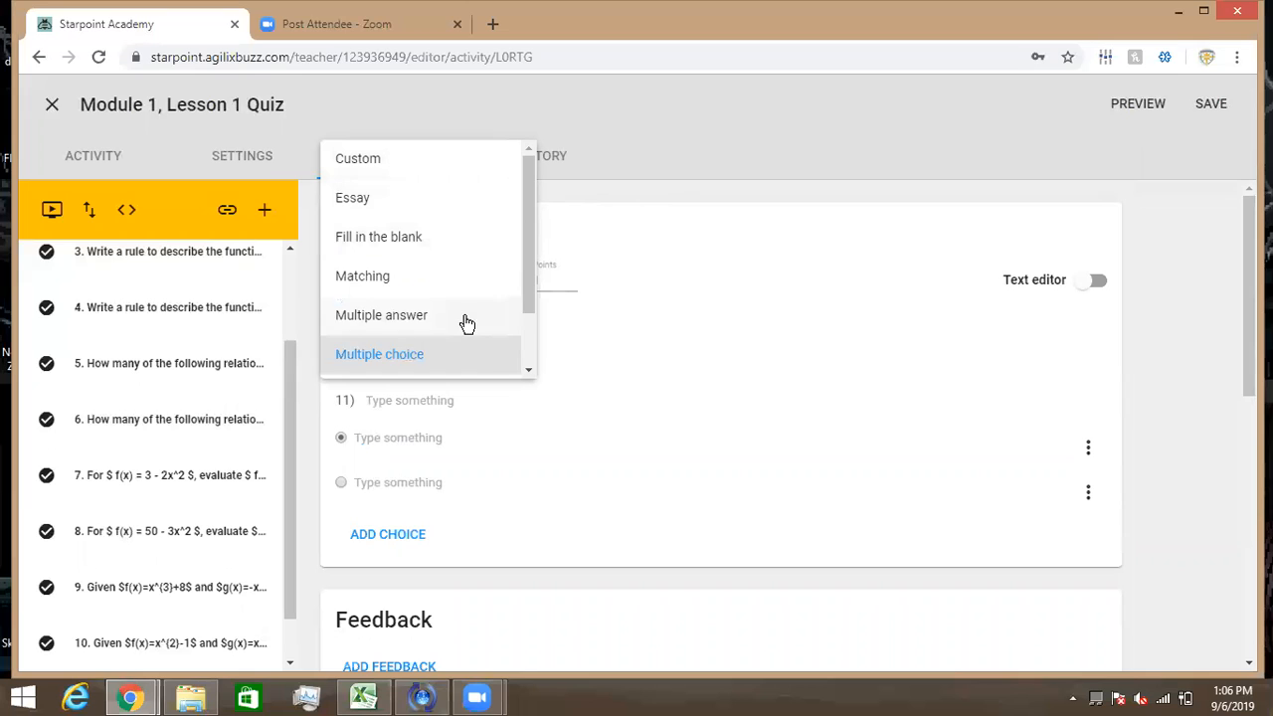
pyautogui.scroll(-2, 527, 366)
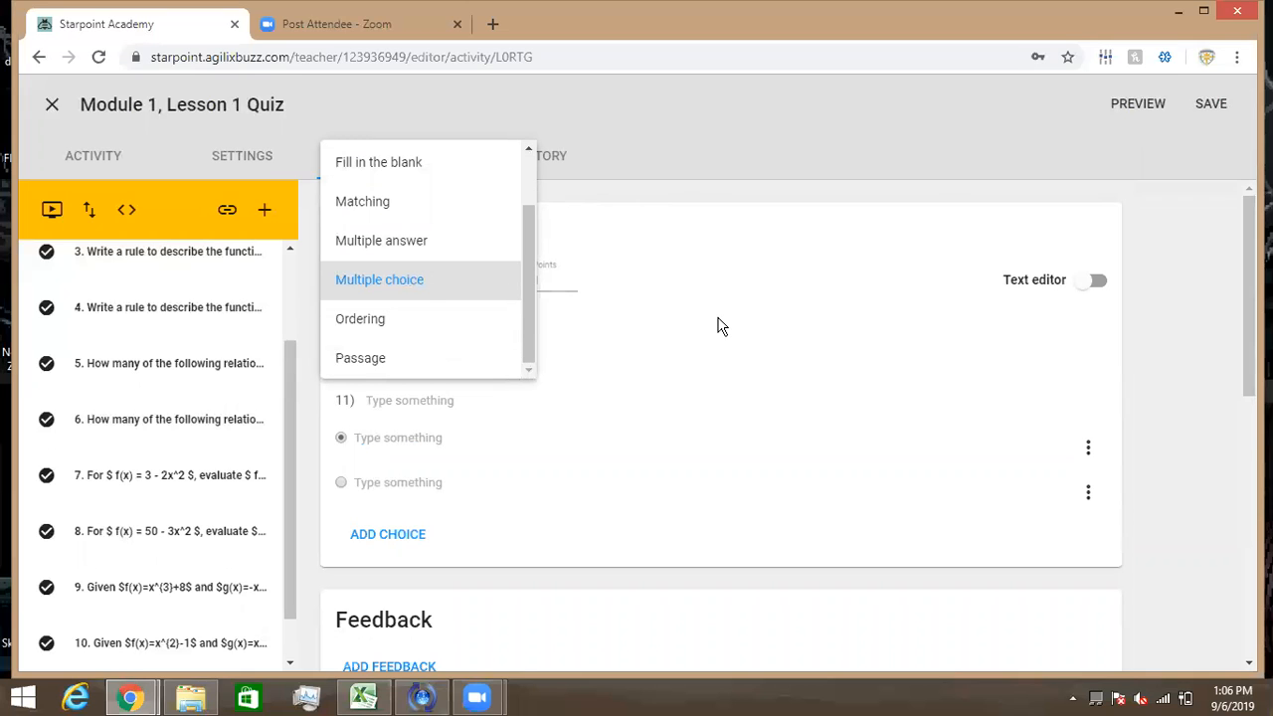
pyautogui.click(723, 241)
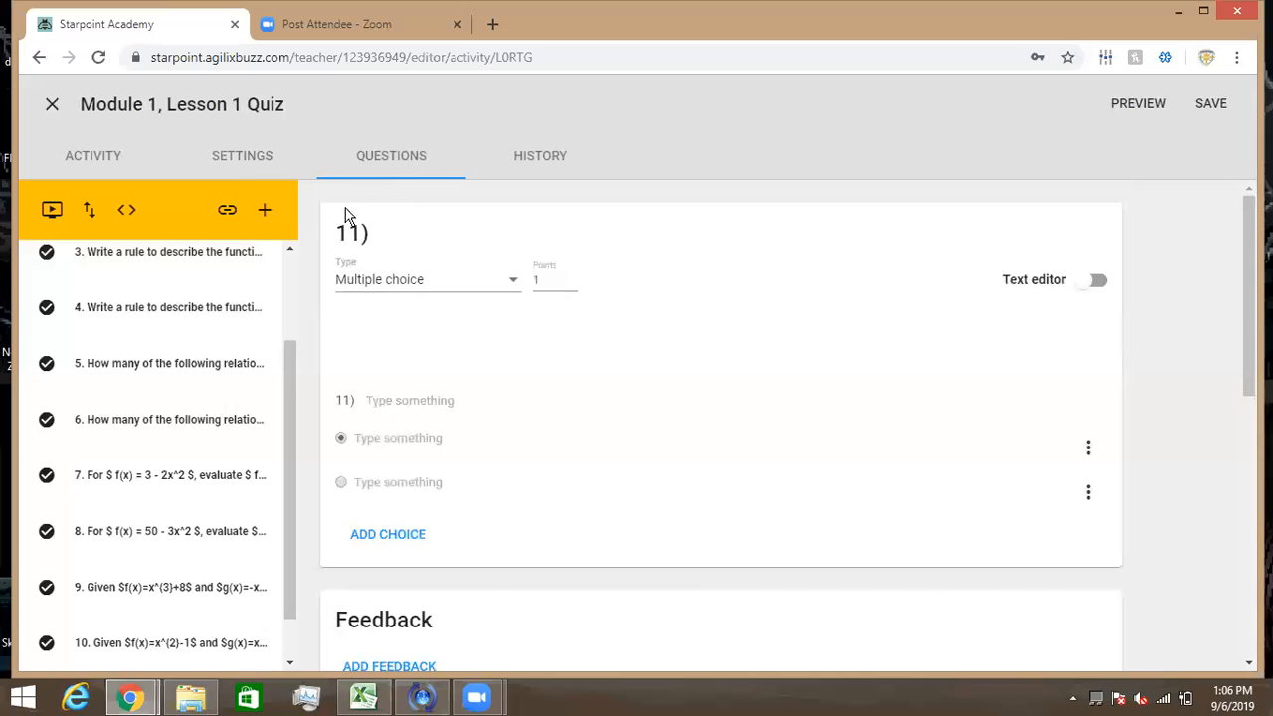
pyautogui.scroll(-1, 199, 336)
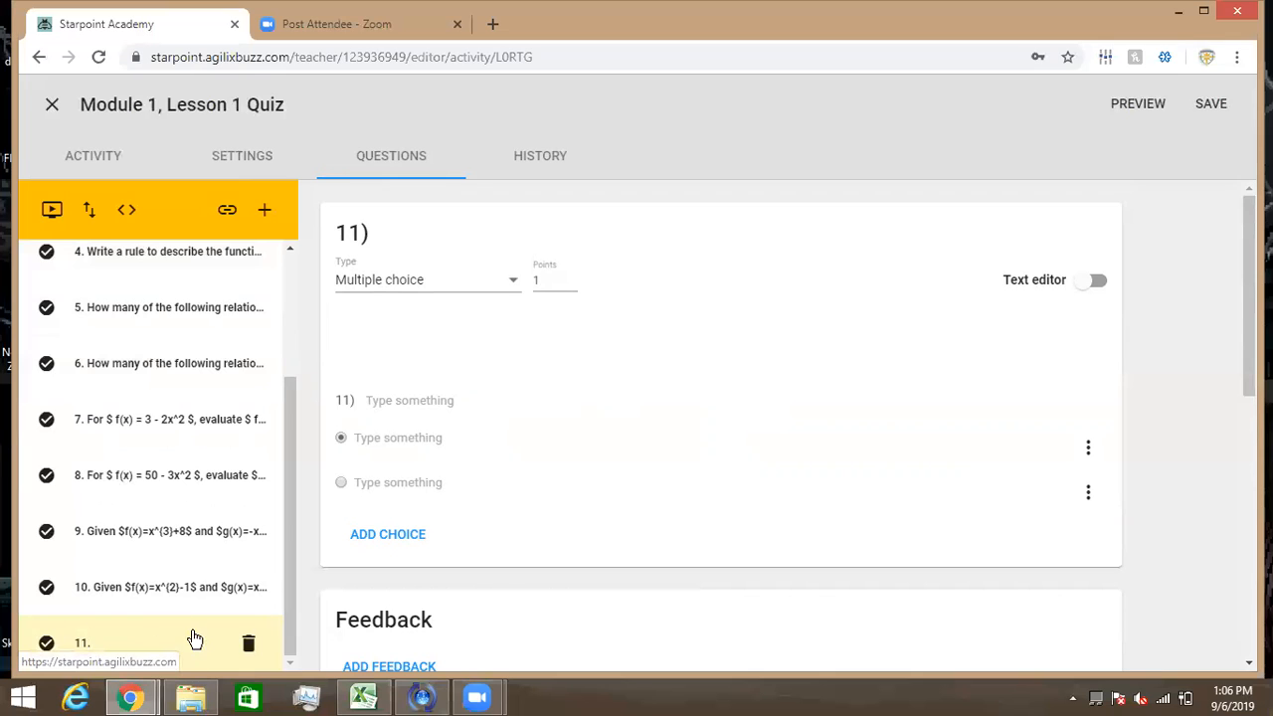
pyautogui.click(250, 646)
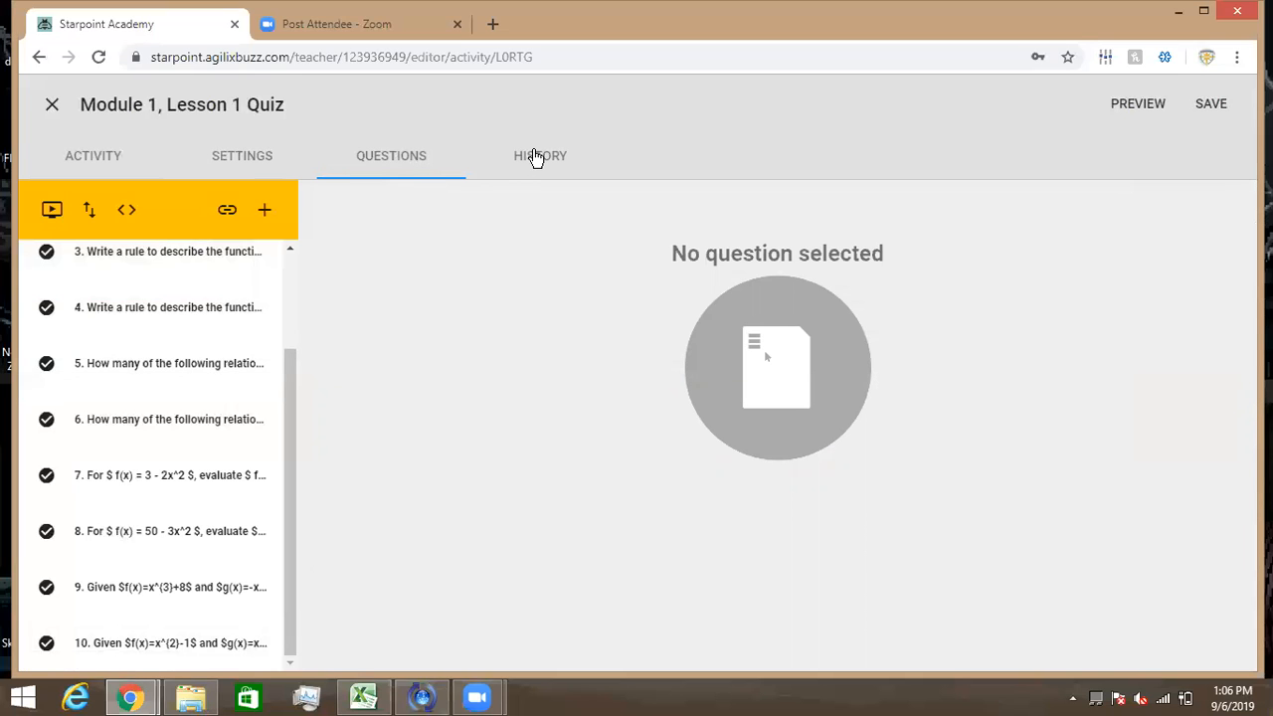
# - Open the quiz's History and review the August 22, 2018 Objectives changes
pyautogui.click(535, 157)
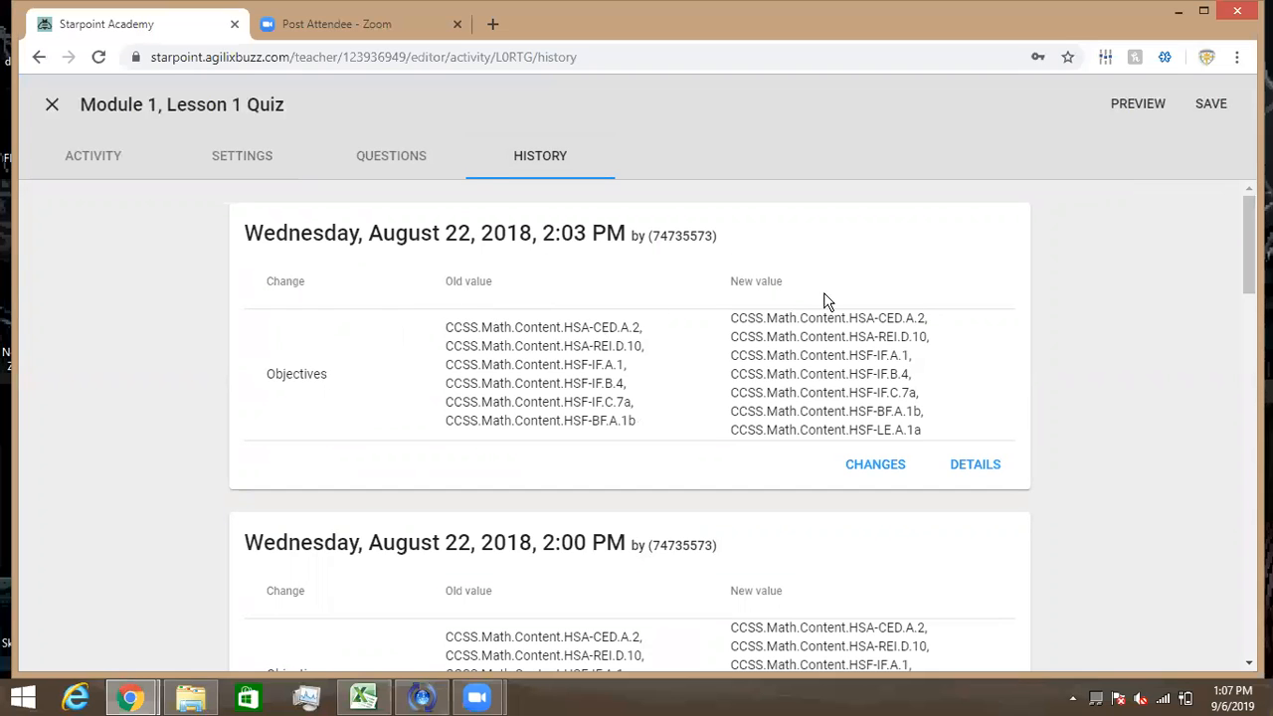
pyautogui.scroll(-1, 705, 358)
pyautogui.scroll(-3, 705, 358)
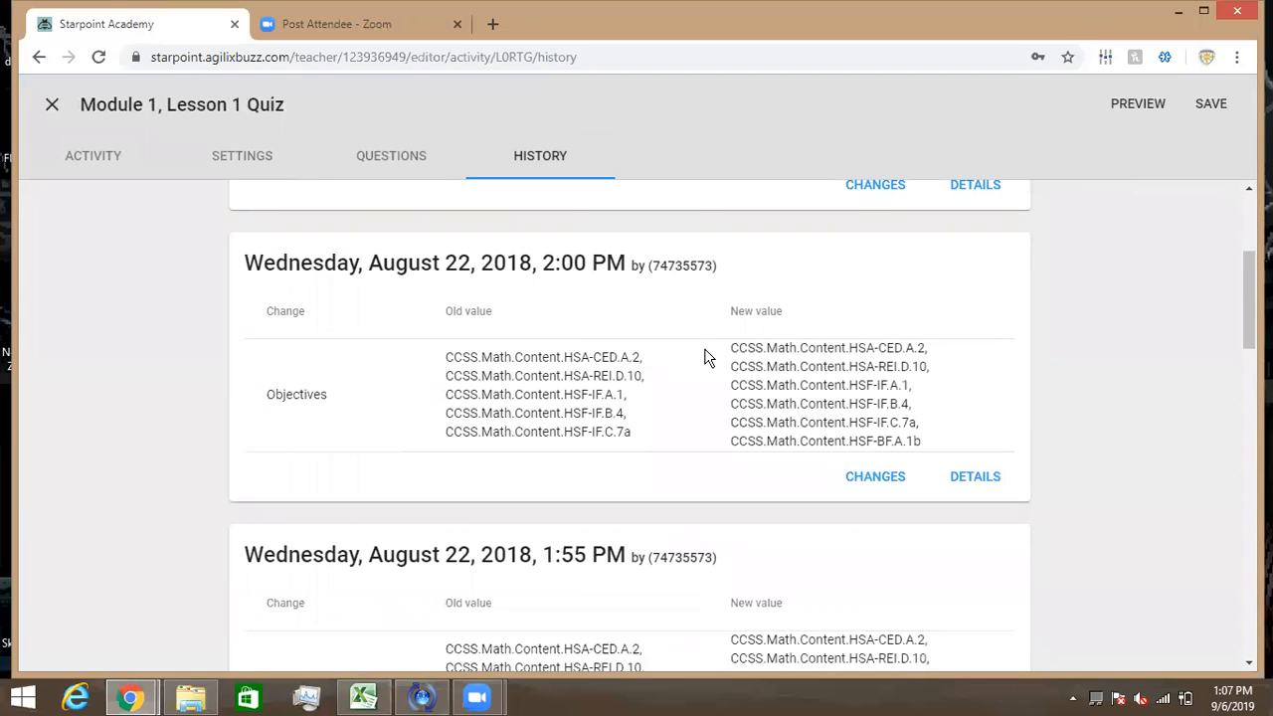
pyautogui.scroll(-3, 705, 358)
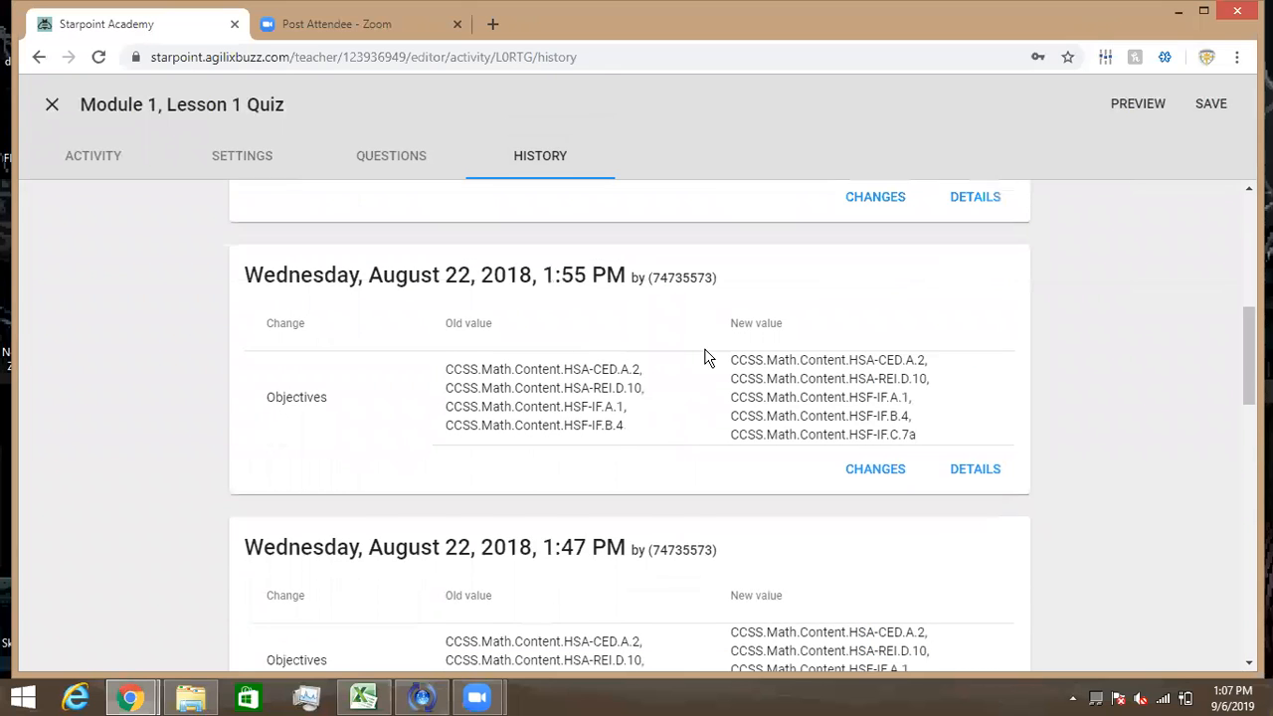
pyautogui.scroll(-2, 705, 358)
pyautogui.scroll(2, 705, 358)
pyautogui.scroll(6, 705, 358)
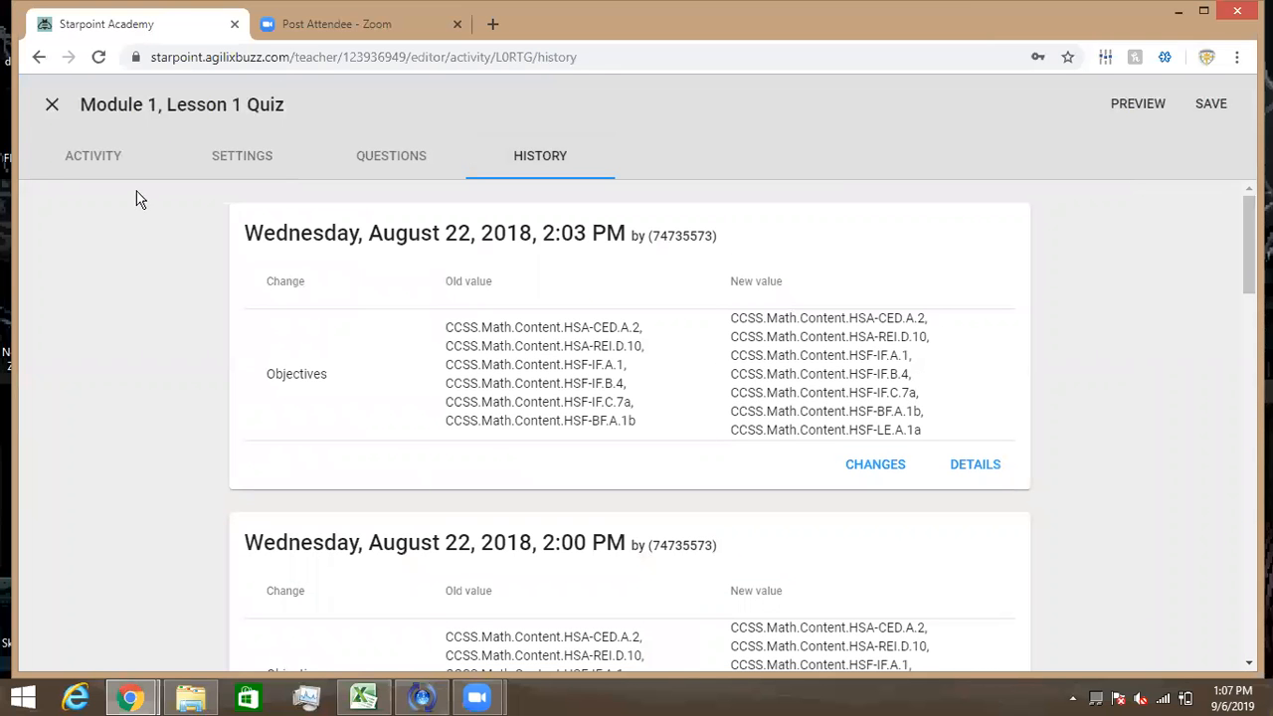
# - Return to the quiz's Activity content and scroll through it
pyautogui.click(84, 162)
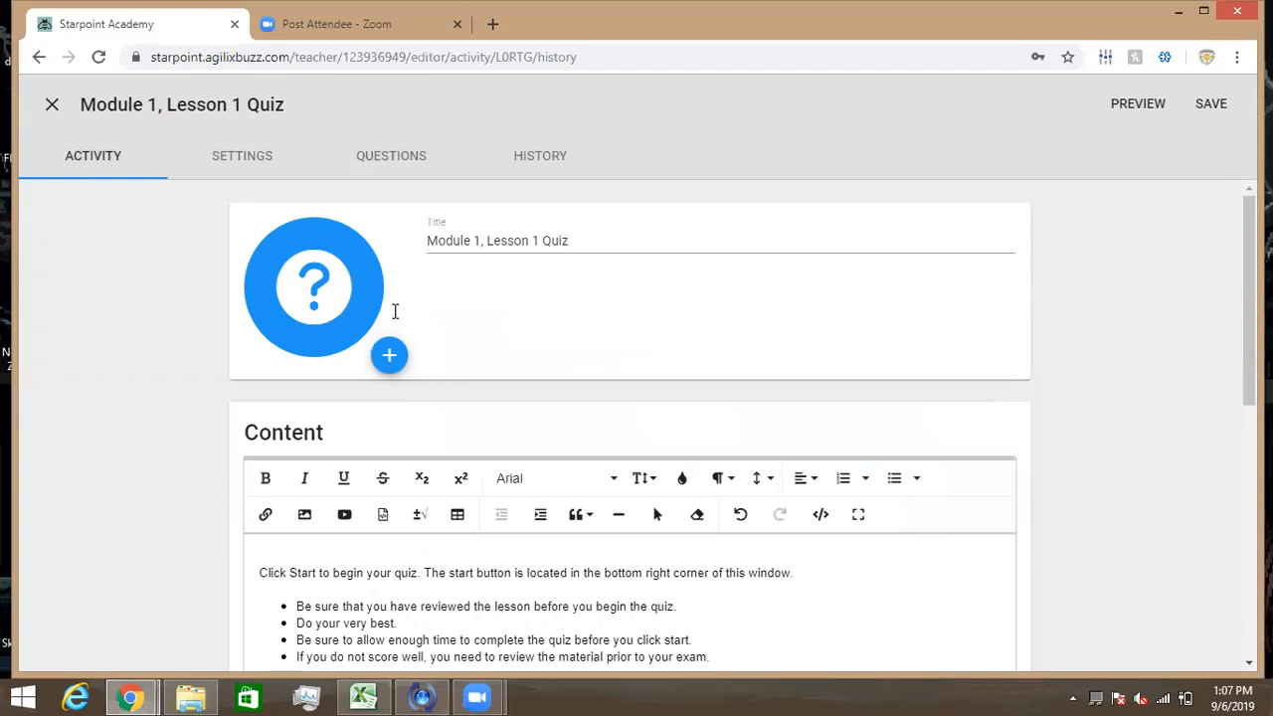
pyautogui.scroll(-3, 387, 301)
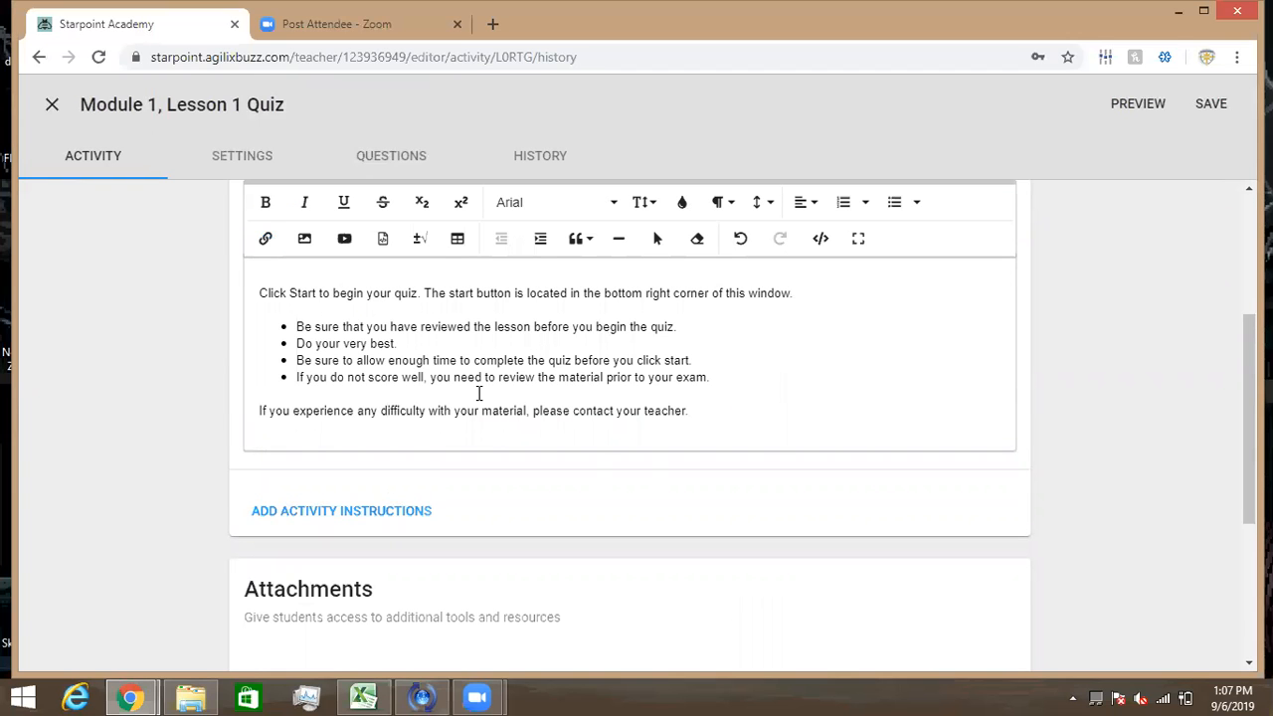
pyautogui.scroll(1, 478, 394)
pyautogui.scroll(2, 479, 394)
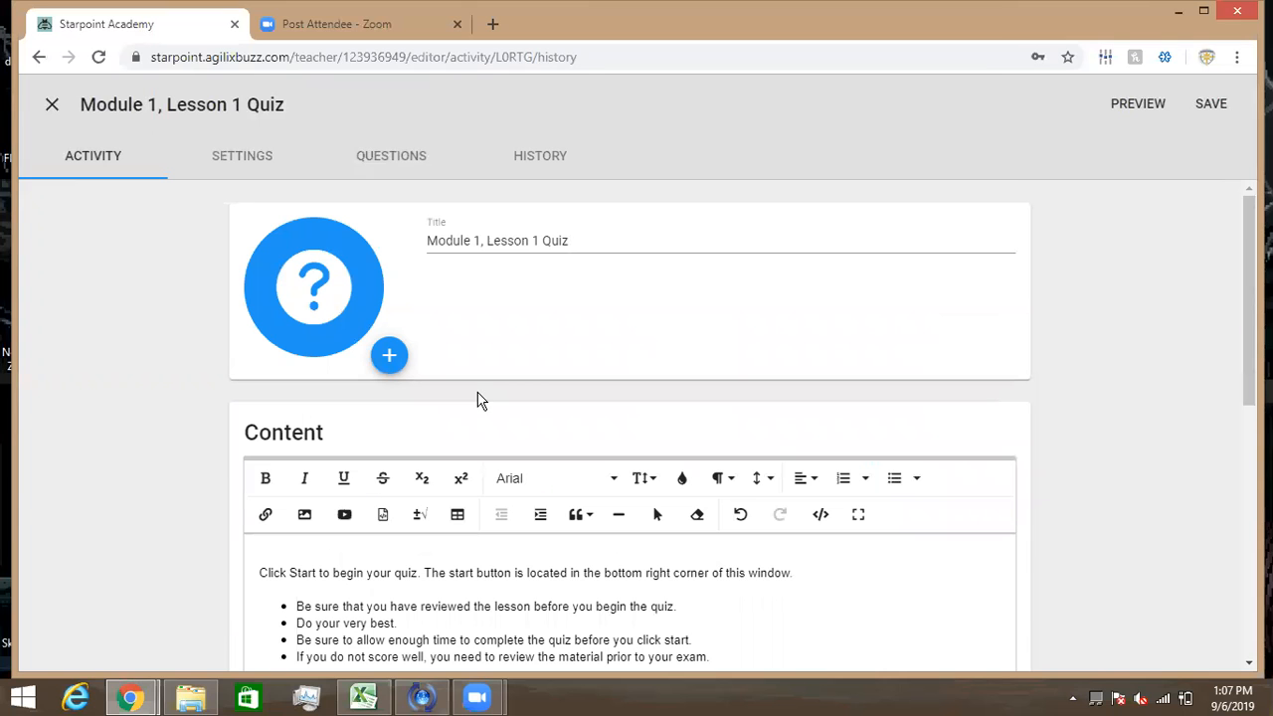
# - Review the quiz's attempts, gradebook, visibility and advanced settings, then go back to the Questions list
pyautogui.click(235, 156)
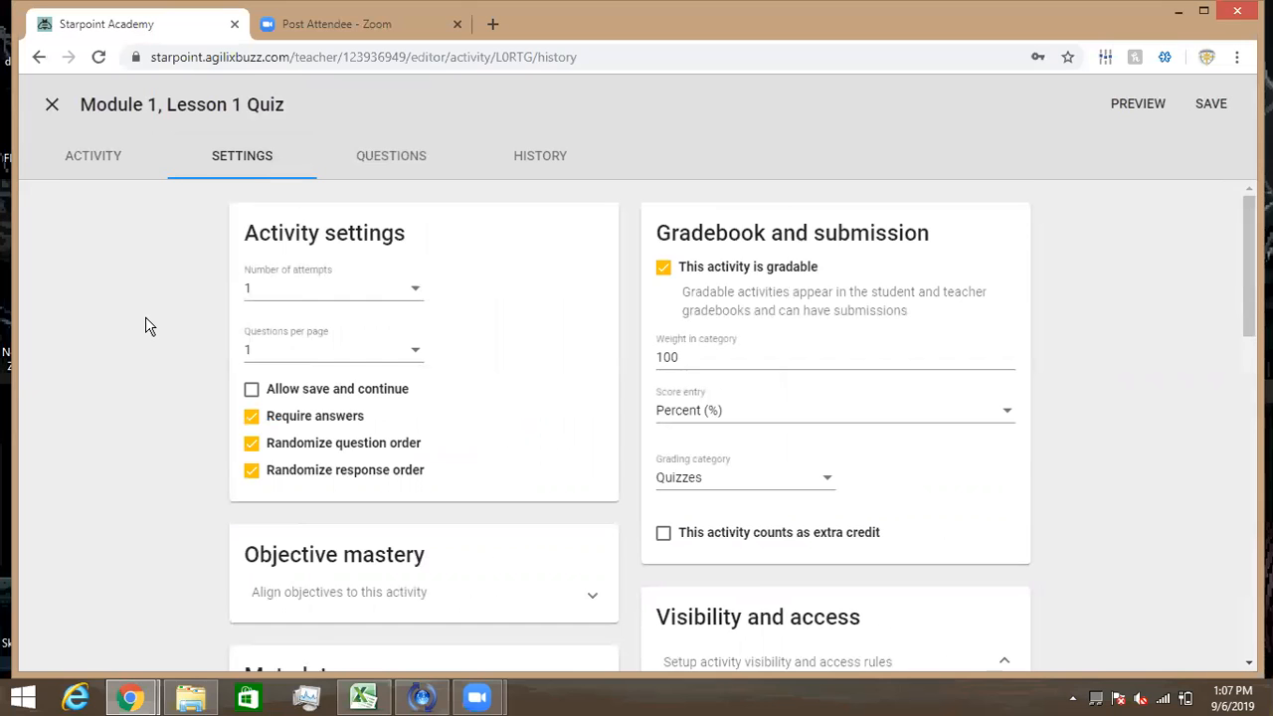
pyautogui.scroll(-3, 145, 319)
pyautogui.scroll(-5, 145, 319)
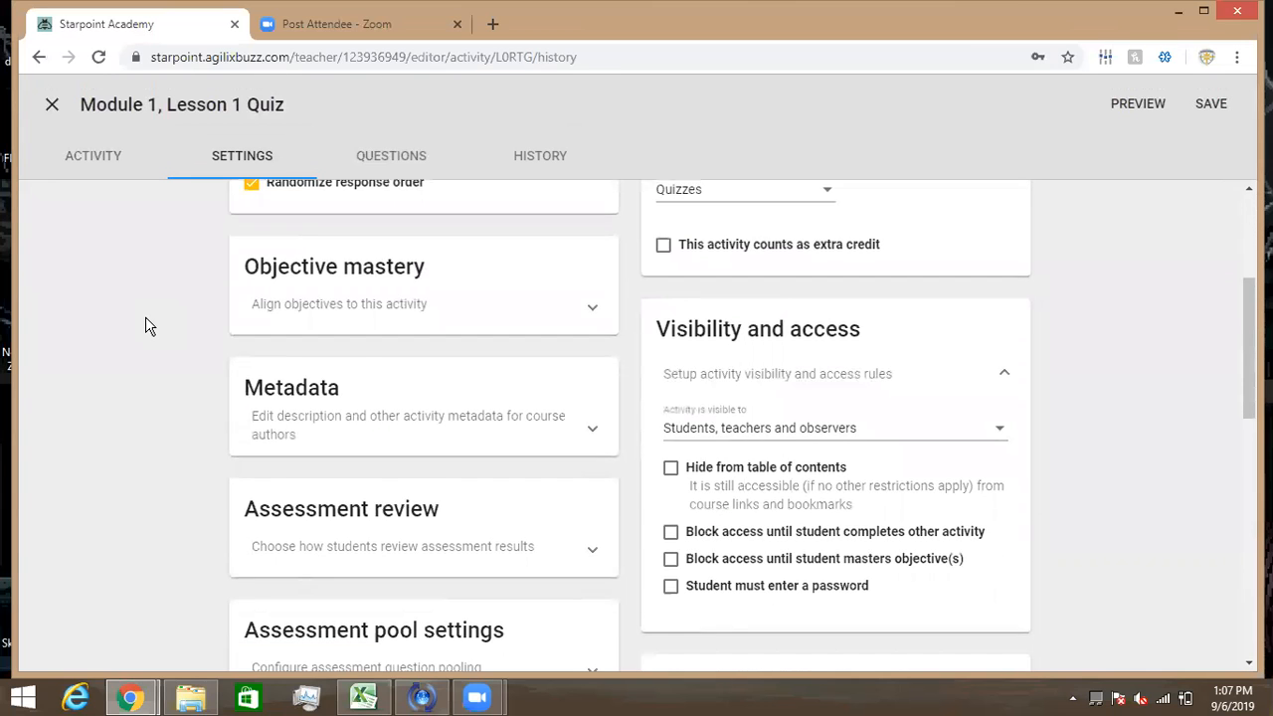
pyautogui.scroll(-2, 145, 318)
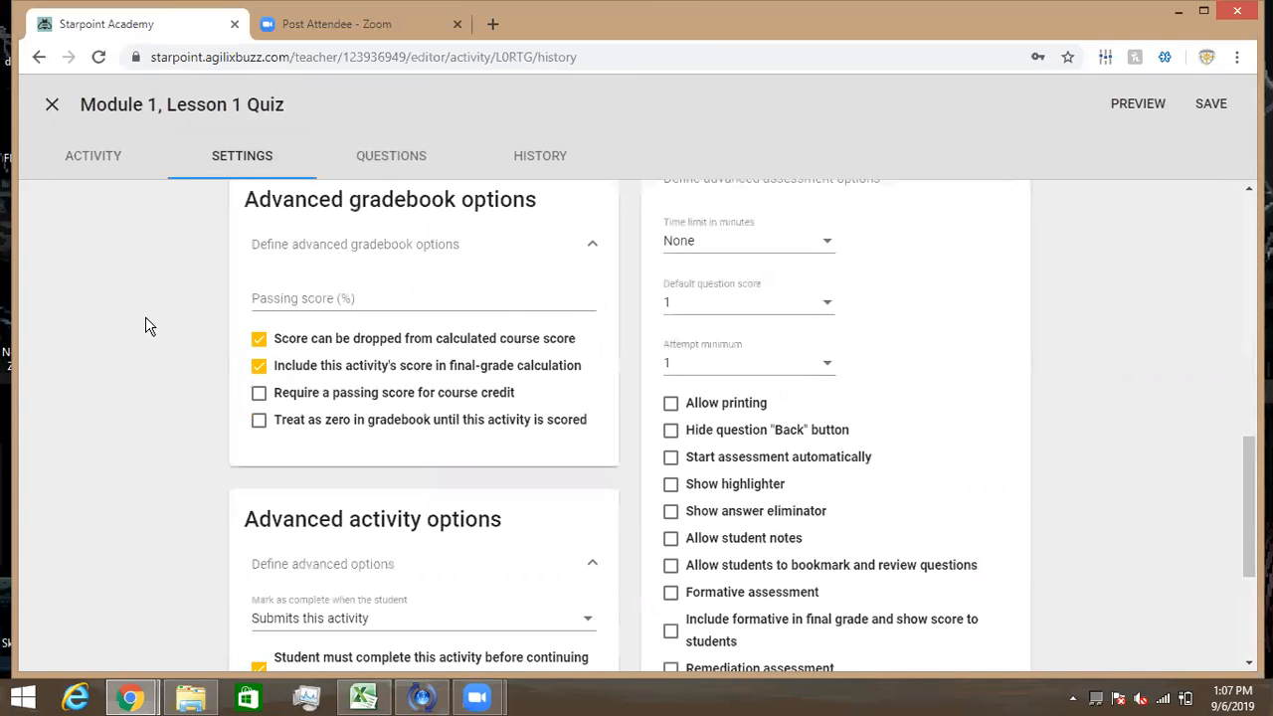
pyautogui.scroll(-2, 145, 326)
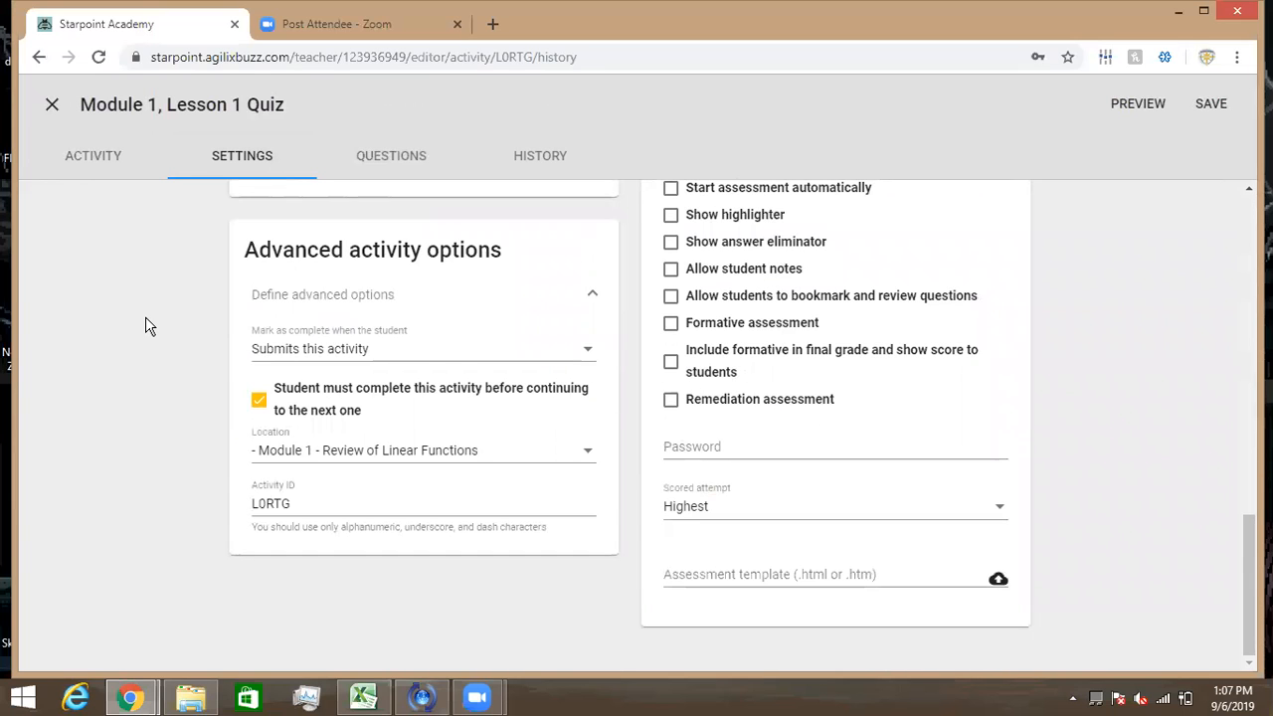
pyautogui.scroll(10, 145, 326)
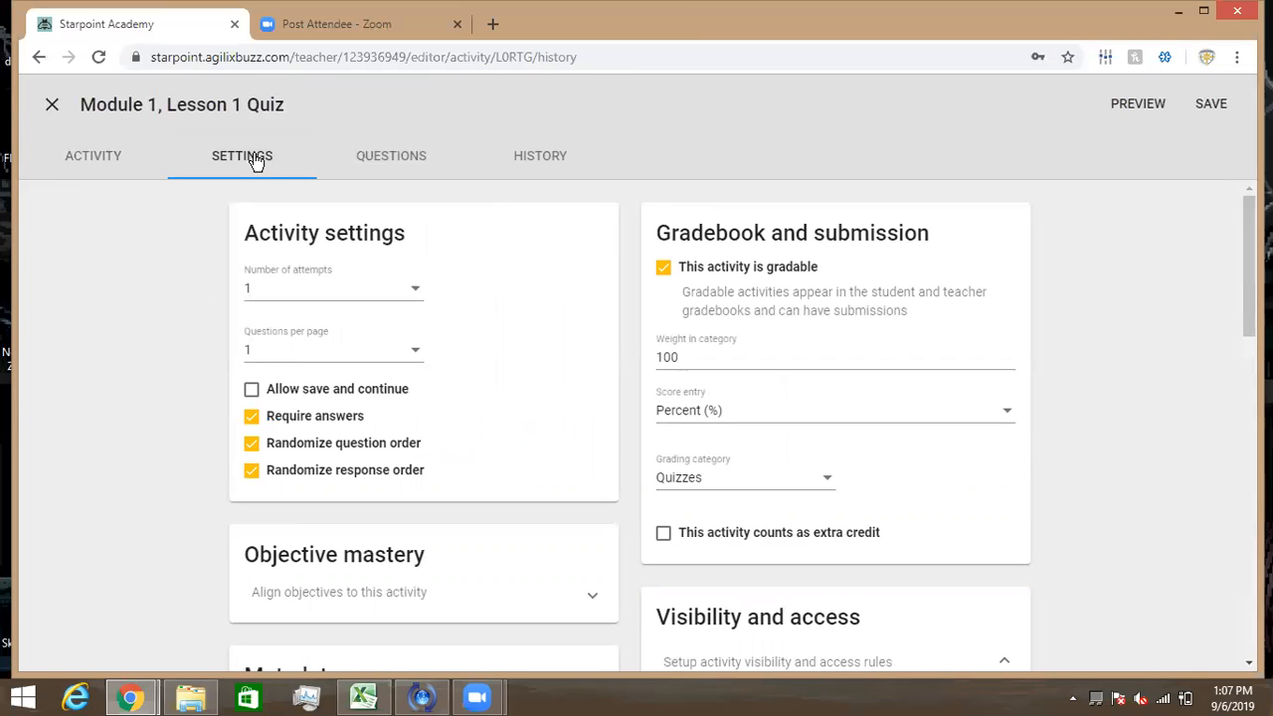
pyautogui.click(372, 159)
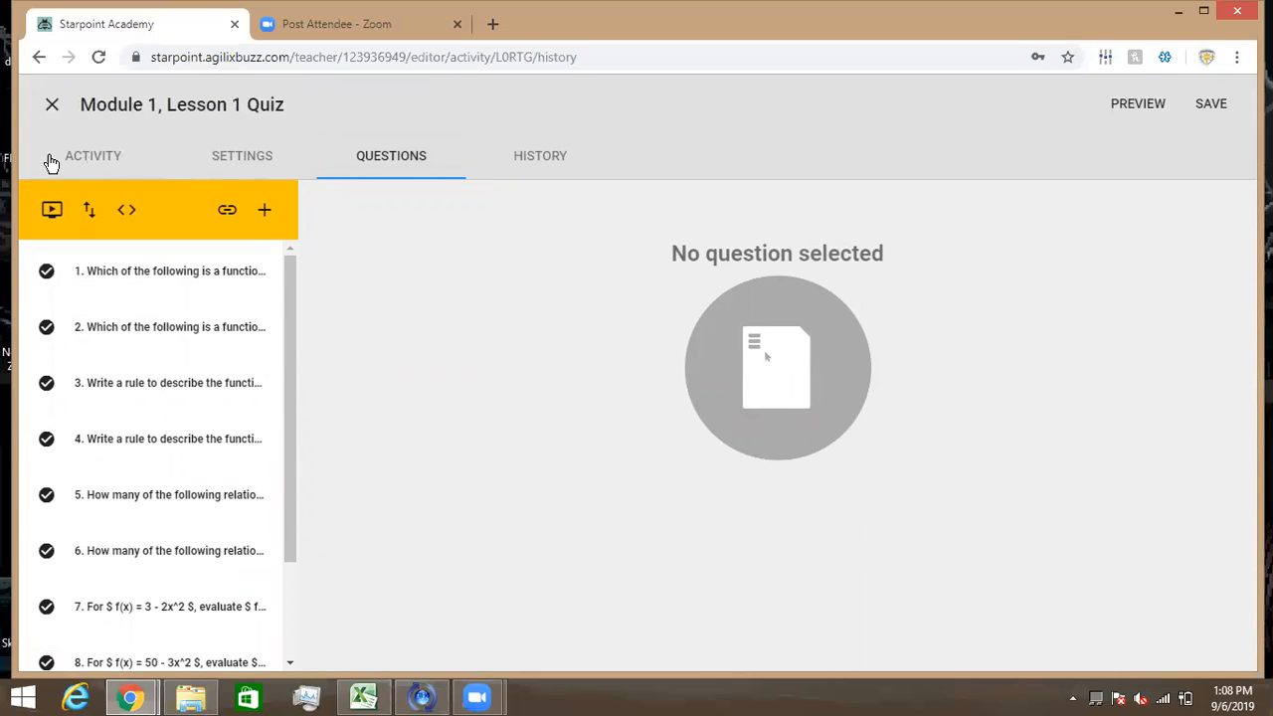
# - From the quiz's Activity page, request a student preview, raising the save-before-preview prompt
pyautogui.click(82, 161)
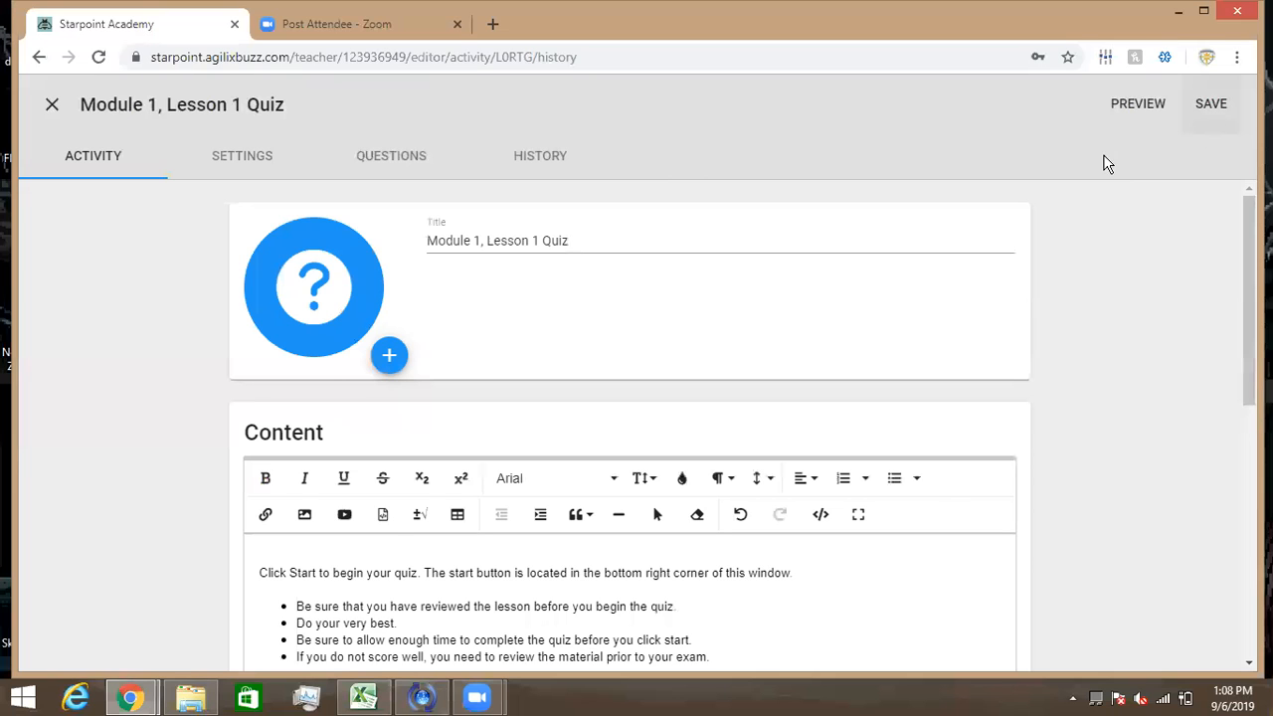
pyautogui.click(1154, 104)
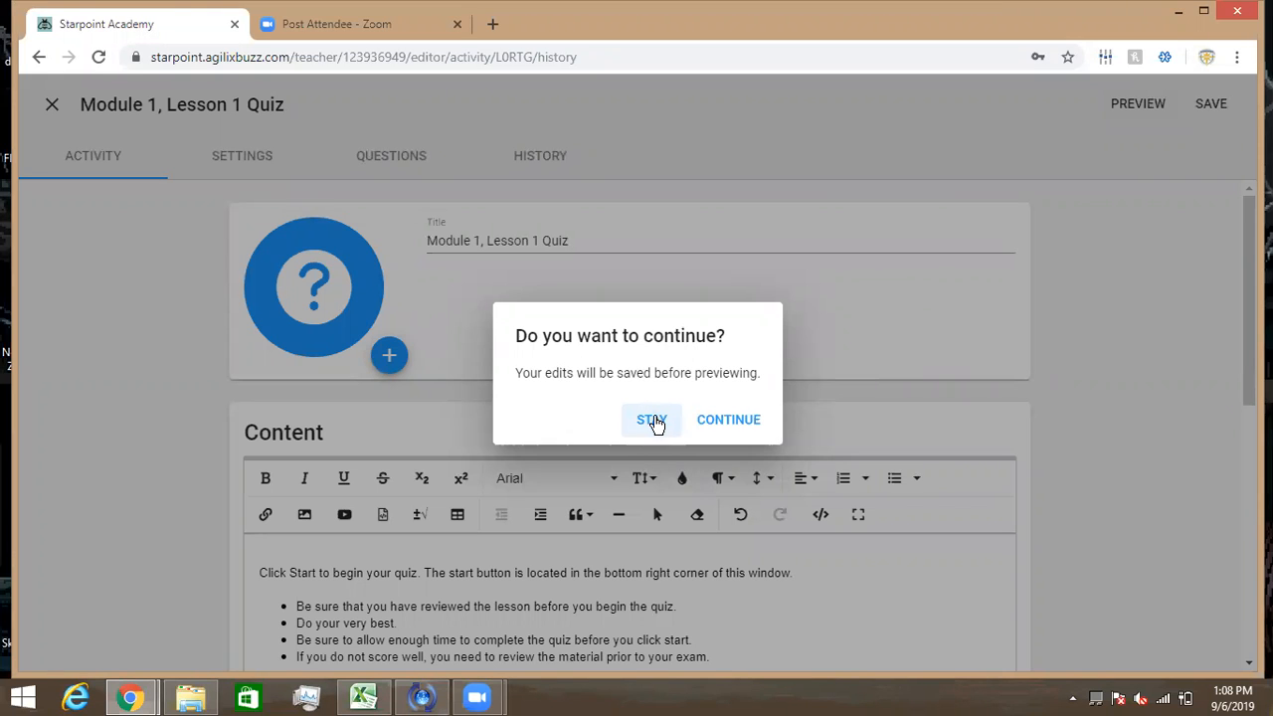
# - Save the quiz edits and open the student preview
pyautogui.click(653, 421)
pyautogui.click(1114, 109)
pyautogui.click(710, 422)
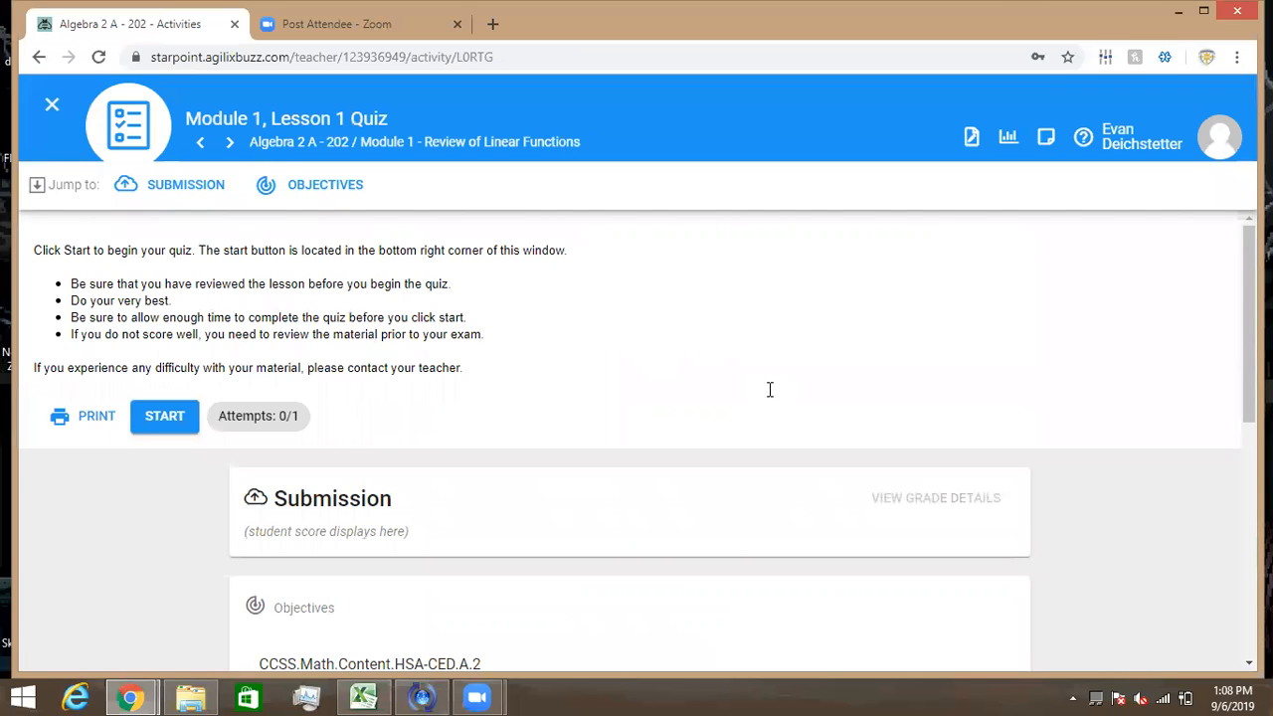
# - Look over the student view, then close the preview and the quiz editor
pyautogui.scroll(-4, 770, 388)
pyautogui.scroll(3, 771, 398)
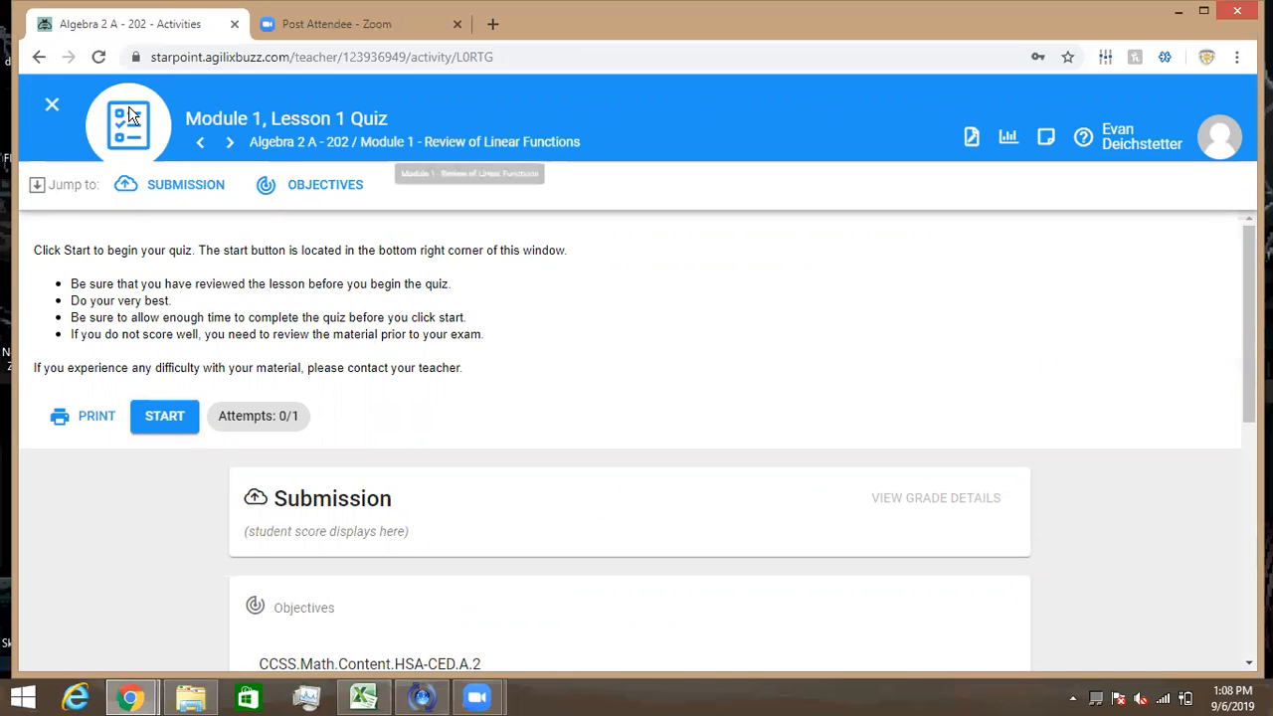
pyautogui.click(58, 107)
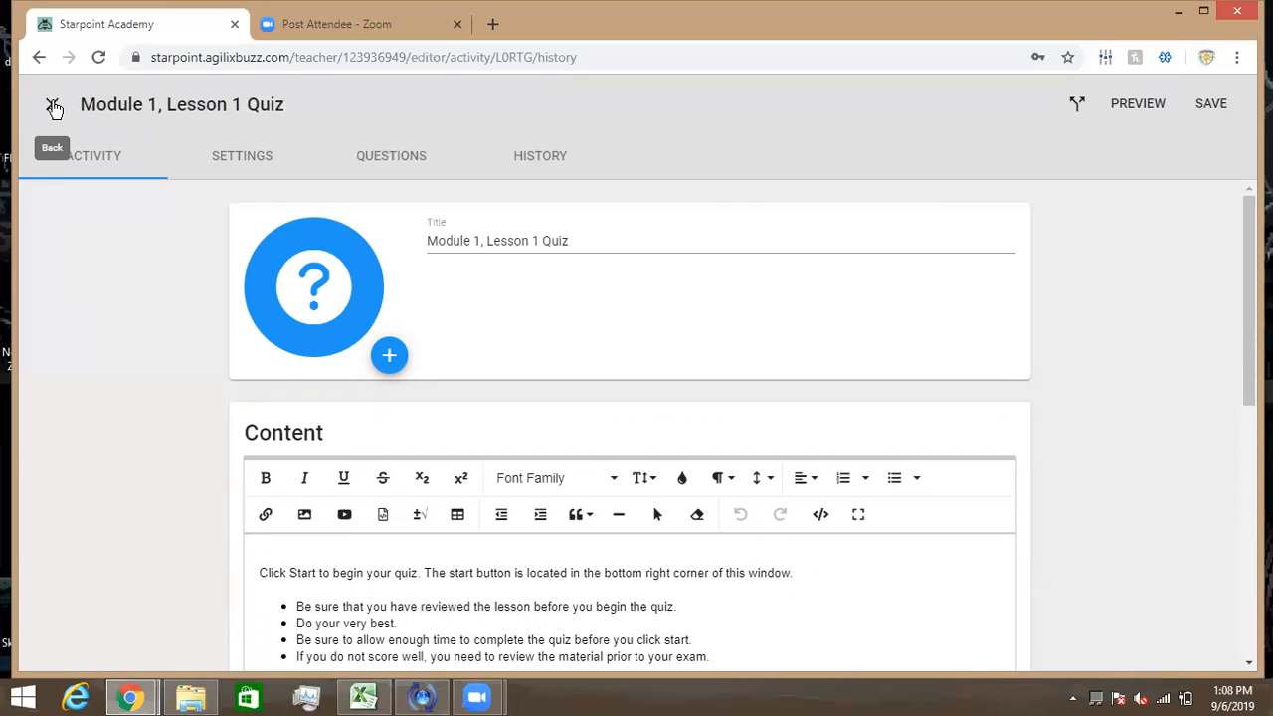
pyautogui.click(54, 106)
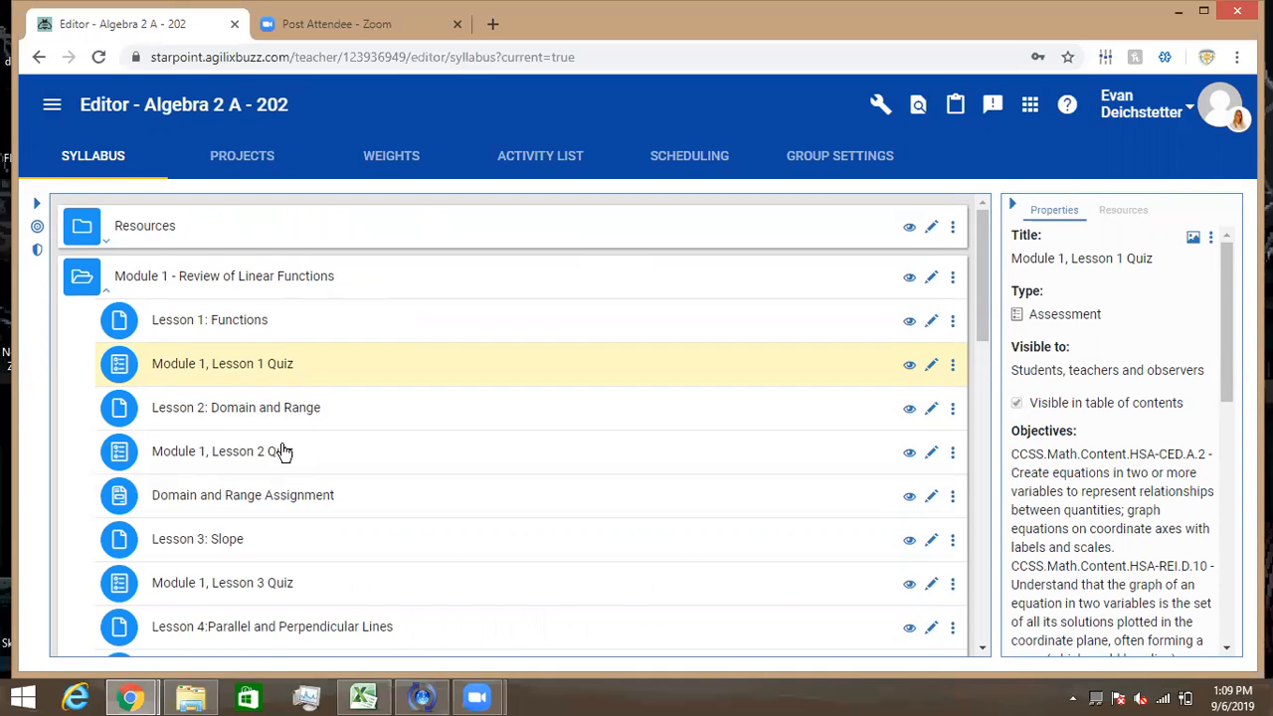
# - Scroll the Algebra 2 A - 202 syllabus down to the Review of Linear Functions Exam and back
pyautogui.scroll(-1, 284, 453)
pyautogui.scroll(-2, 284, 452)
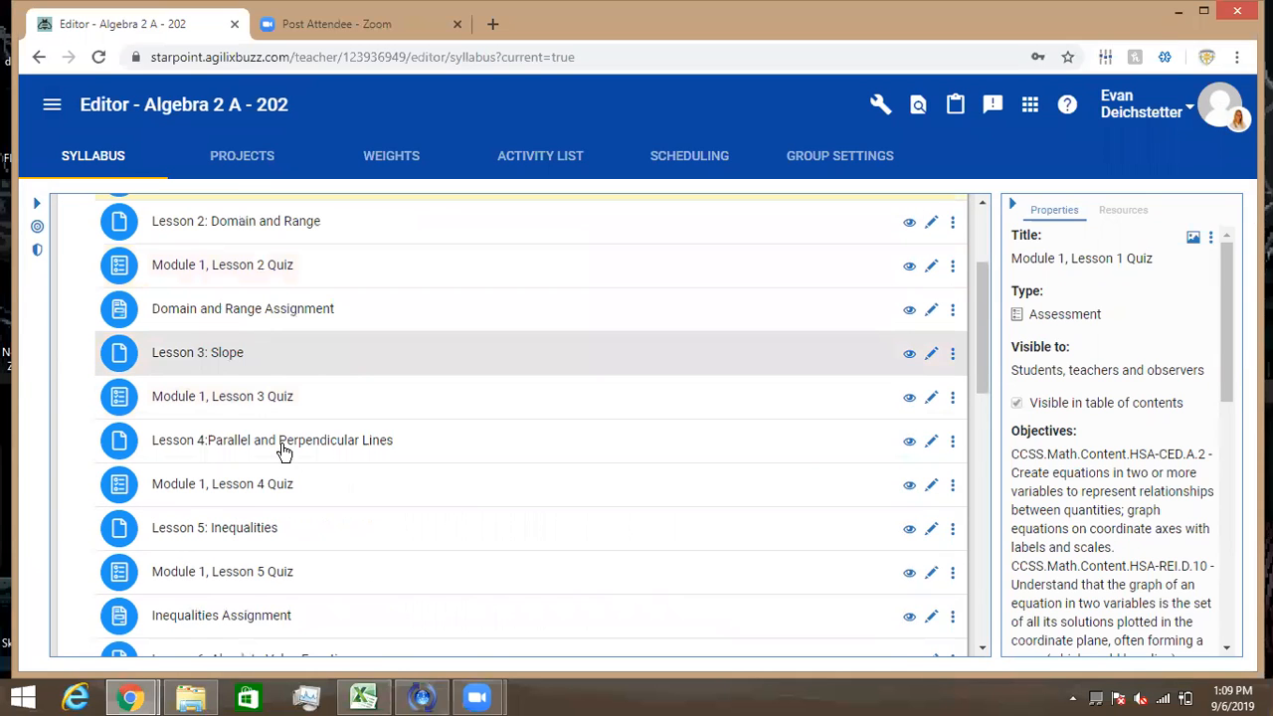
pyautogui.scroll(-1, 284, 452)
pyautogui.scroll(-2, 284, 452)
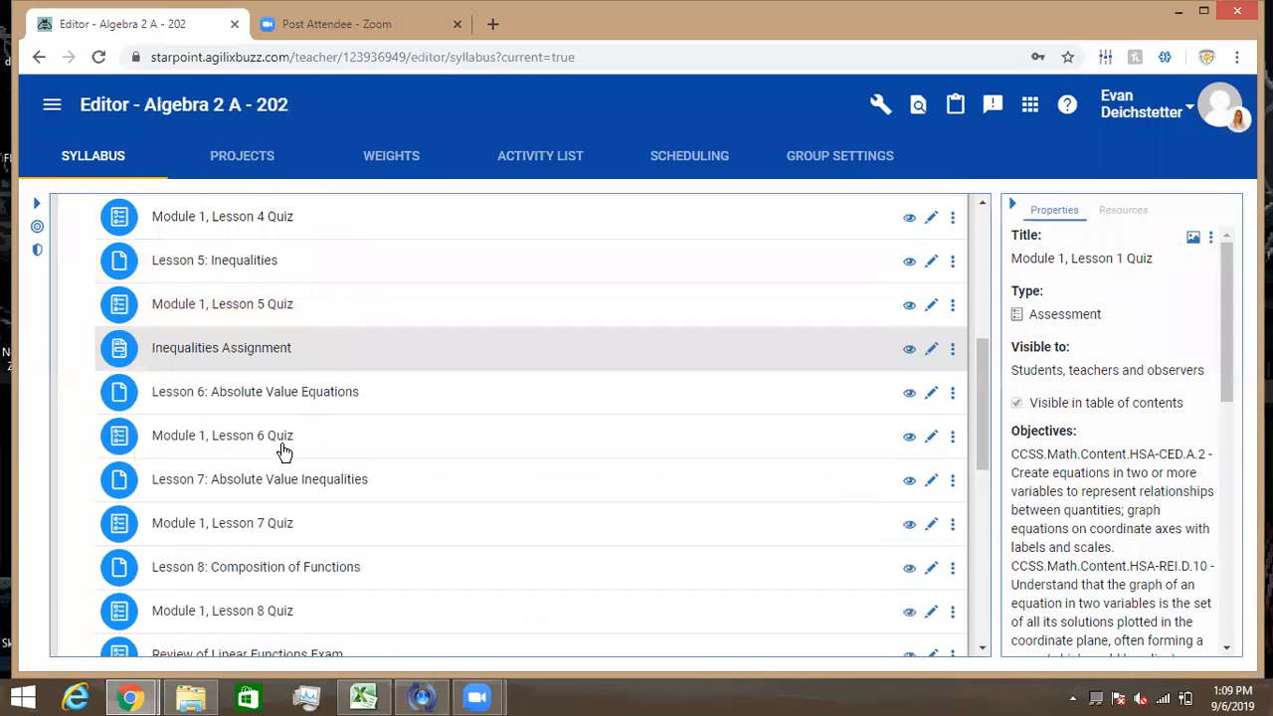
pyautogui.scroll(-2, 285, 453)
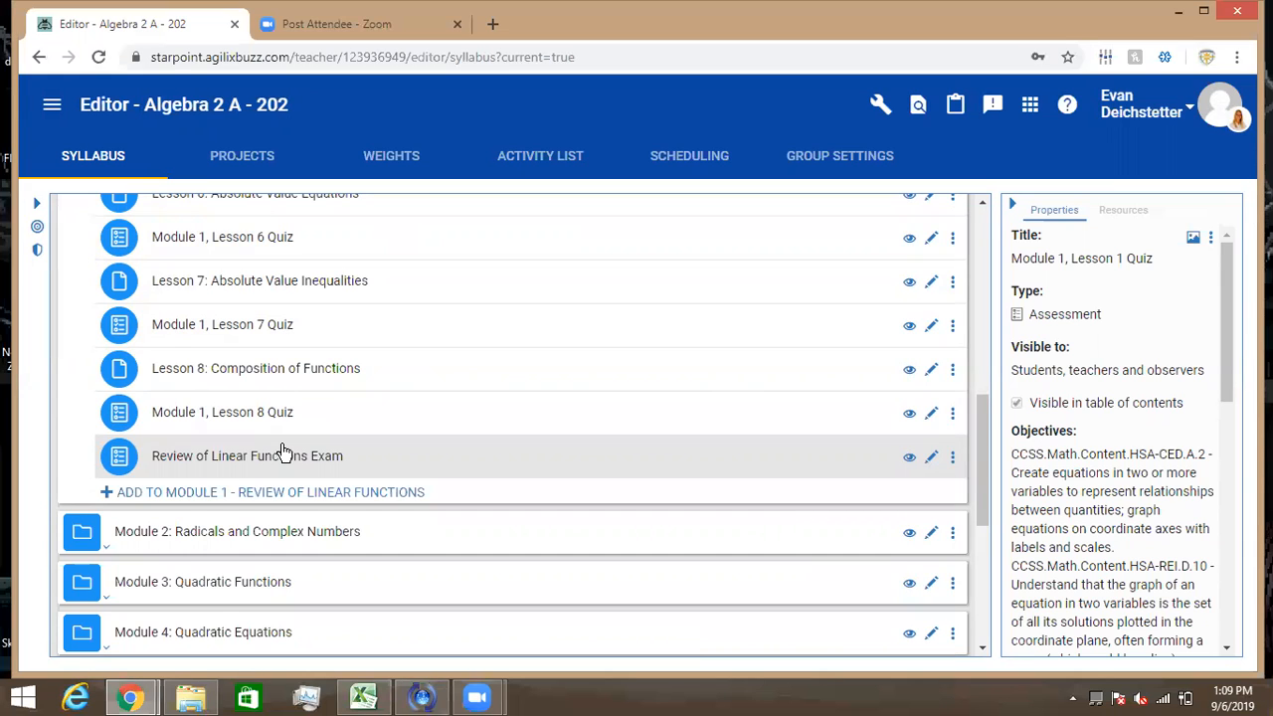
pyautogui.scroll(-2, 284, 453)
pyautogui.scroll(10, 284, 452)
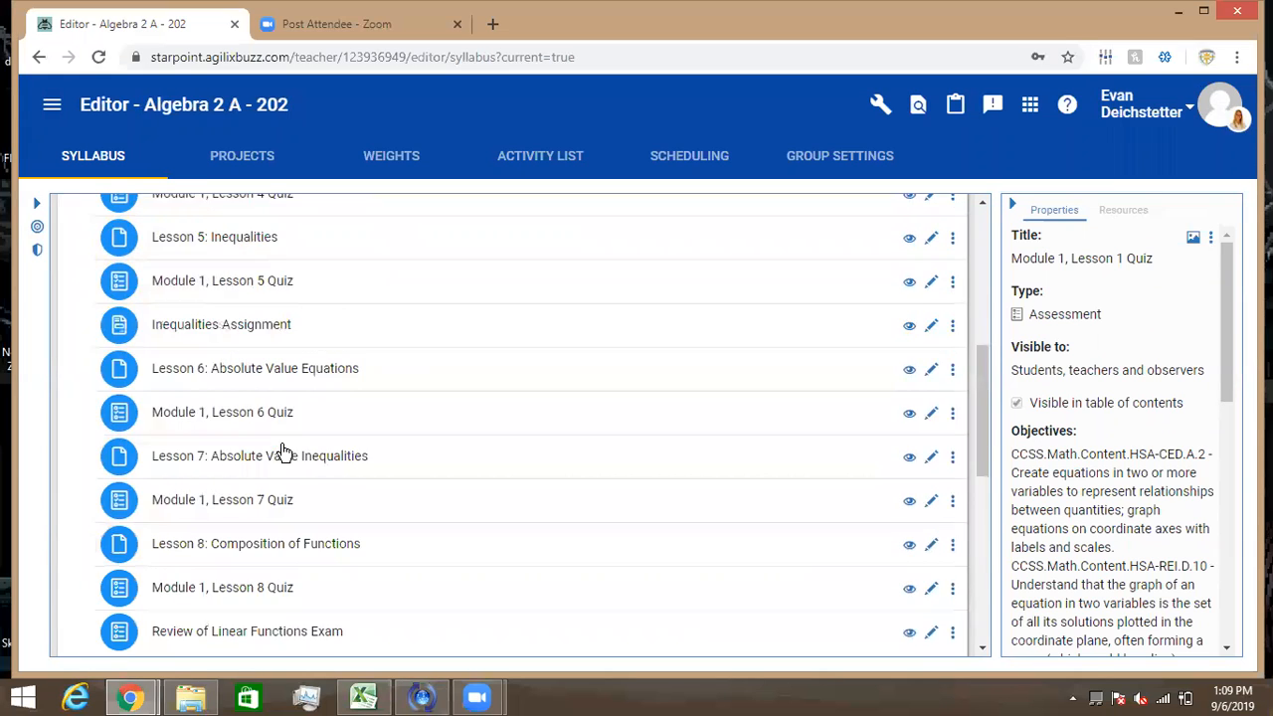